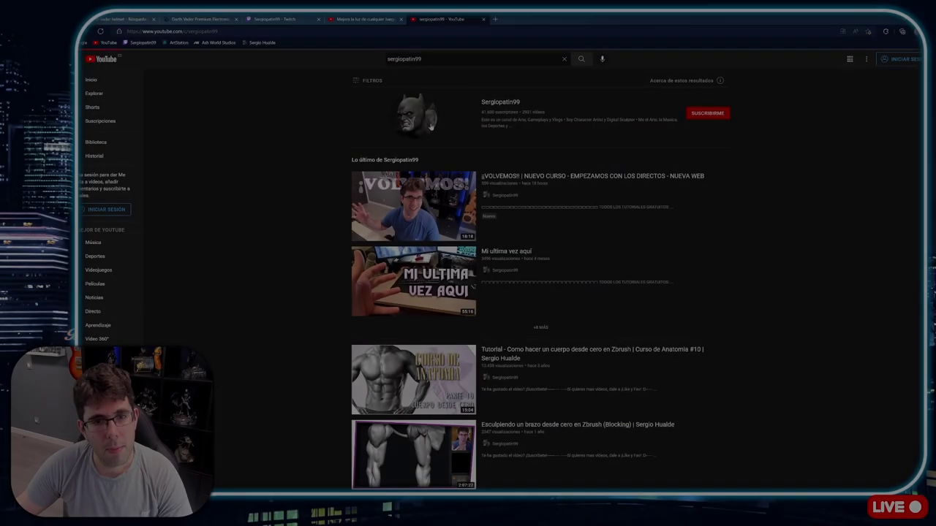
# Open the sergiopatin99 channel and its newest video, '¡¡VOLVEMOS!! | NUEVO CURSO'
pyautogui.click(431, 127)
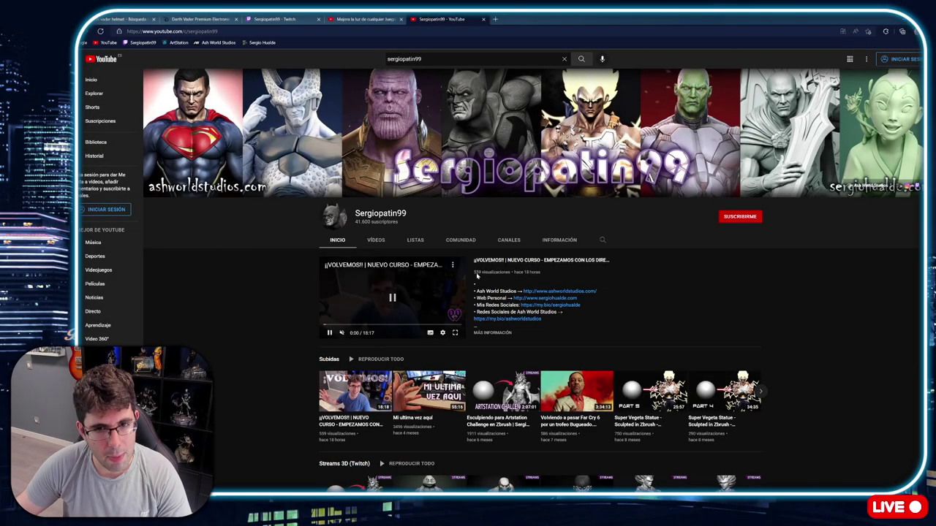
pyautogui.click(503, 263)
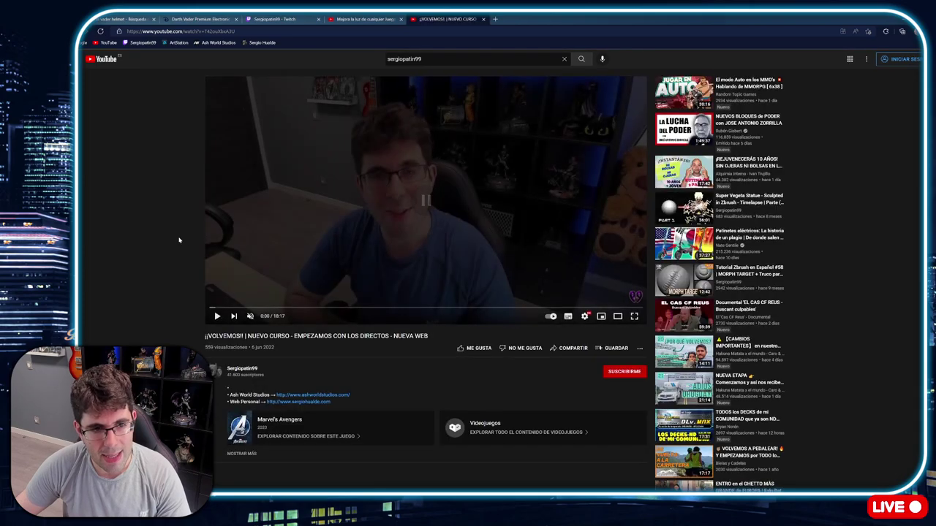
# Scroll down to the video's 24 comments, then back up to the top of them
pyautogui.scroll(-5, 179, 239)
pyautogui.scroll(-3, 180, 239)
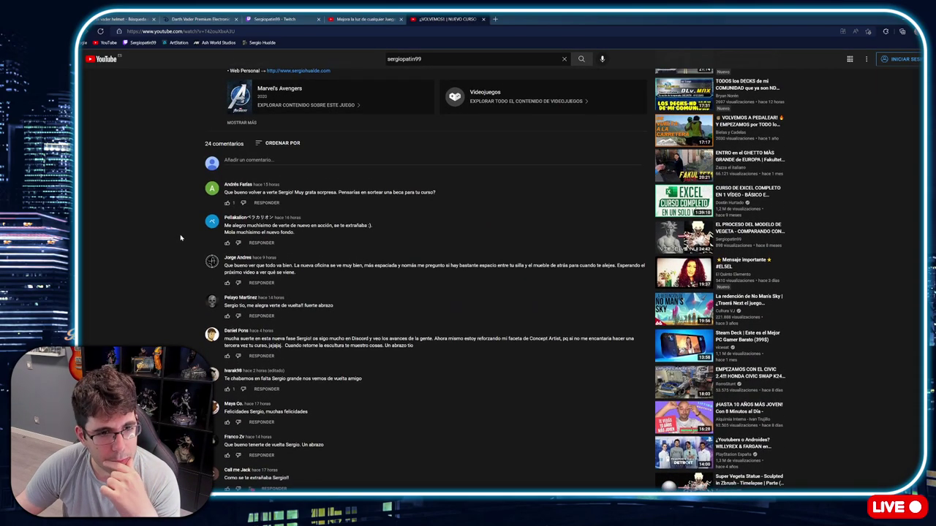
pyautogui.scroll(-5, 181, 238)
pyautogui.scroll(3, 181, 238)
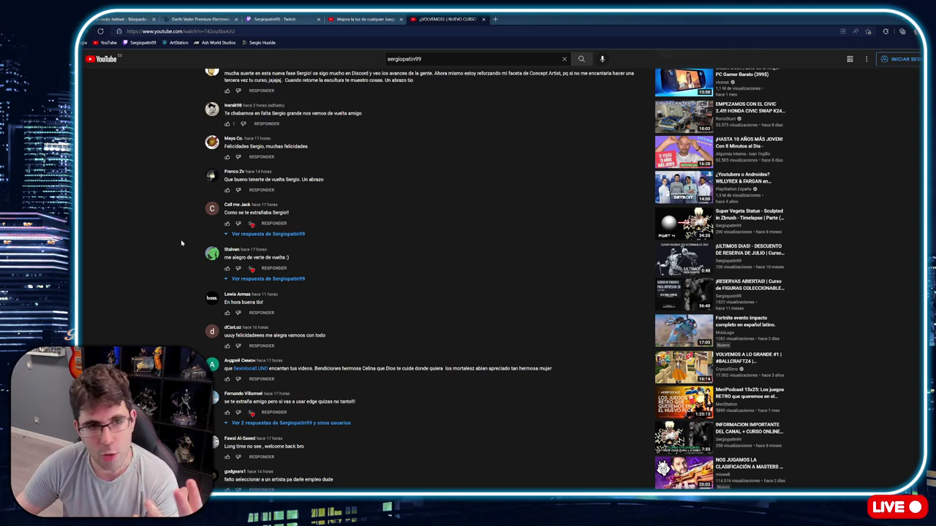
pyautogui.scroll(2, 183, 240)
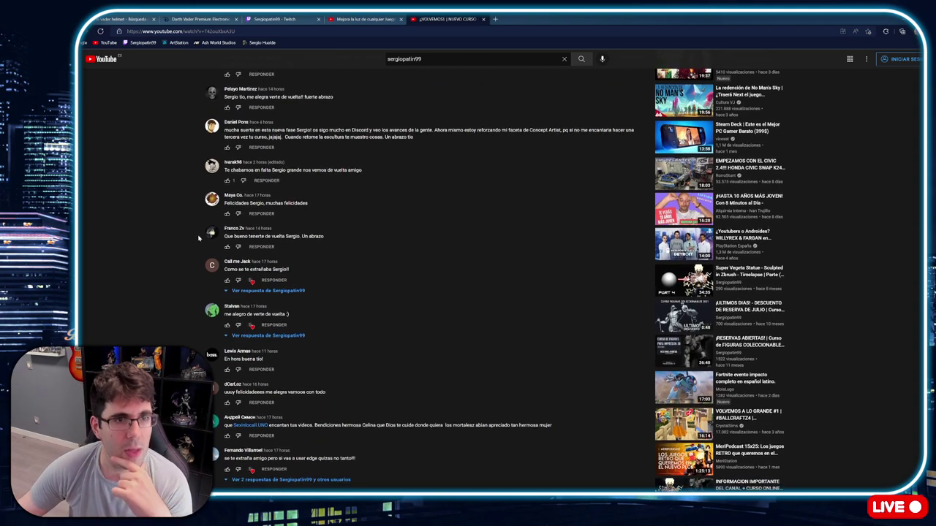
pyautogui.scroll(2, 194, 239)
pyautogui.scroll(1, 196, 238)
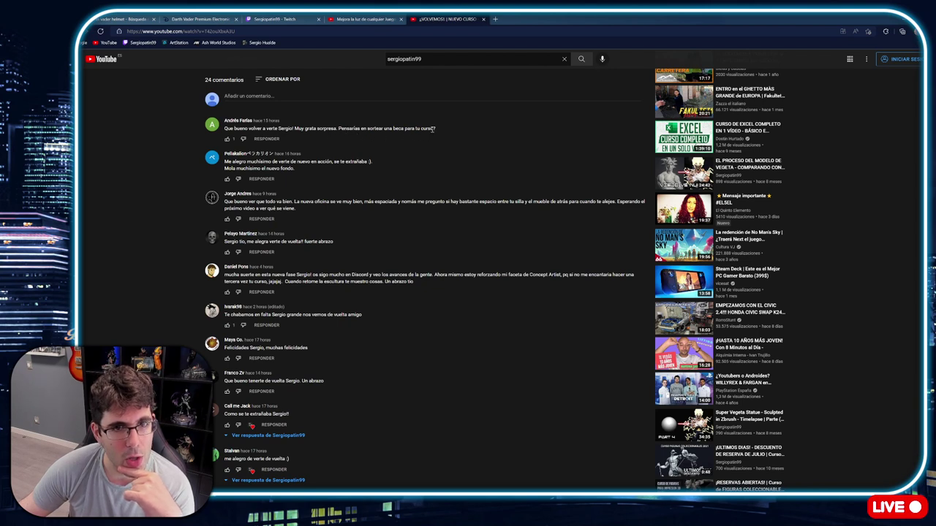
pyautogui.moveTo(433, 129); pyautogui.dragTo(246, 129)
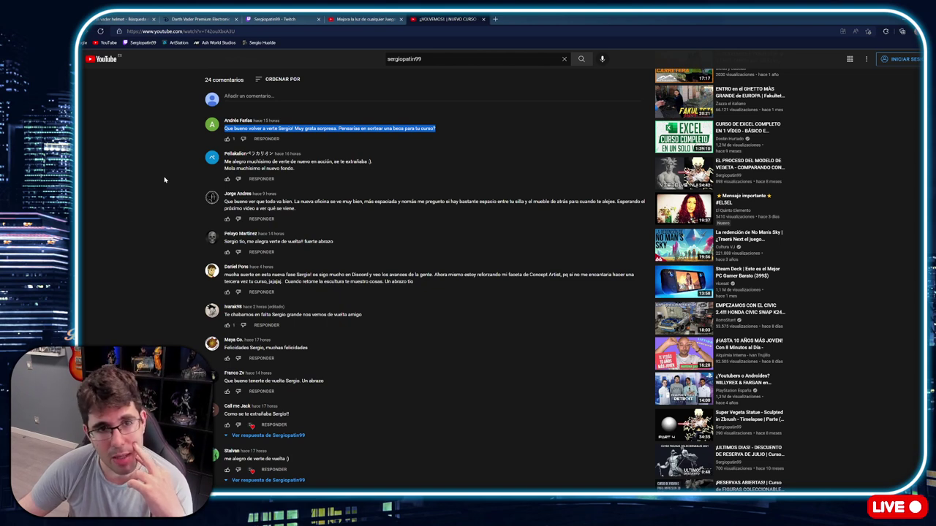
pyautogui.click(165, 179)
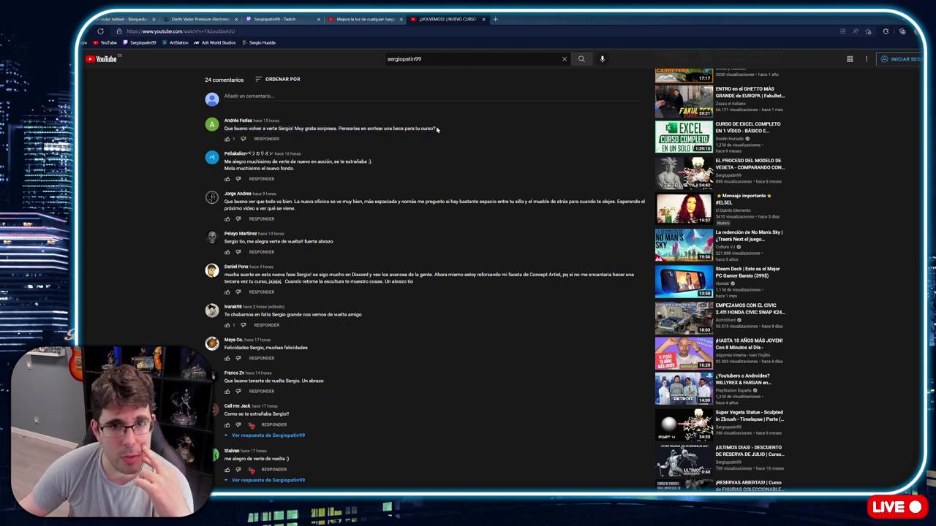
pyautogui.moveTo(435, 128); pyautogui.dragTo(338, 128)
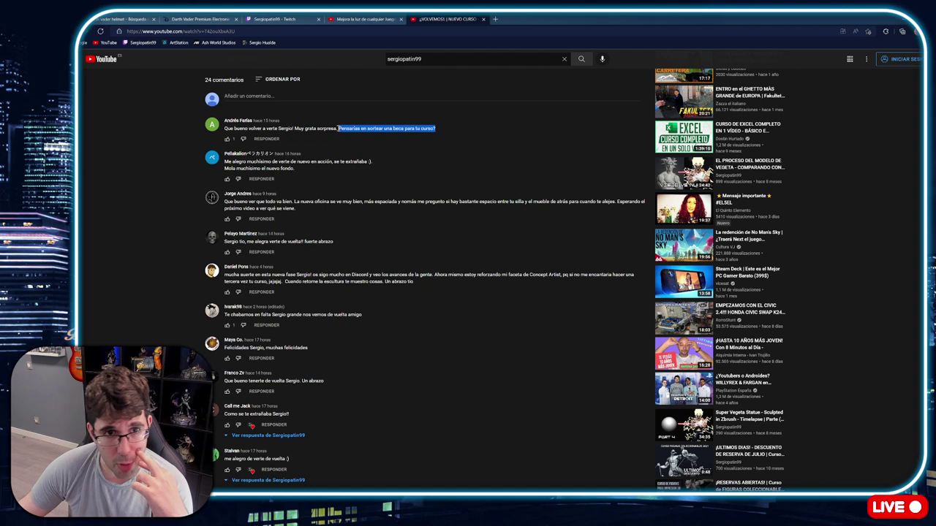
pyautogui.click(153, 178)
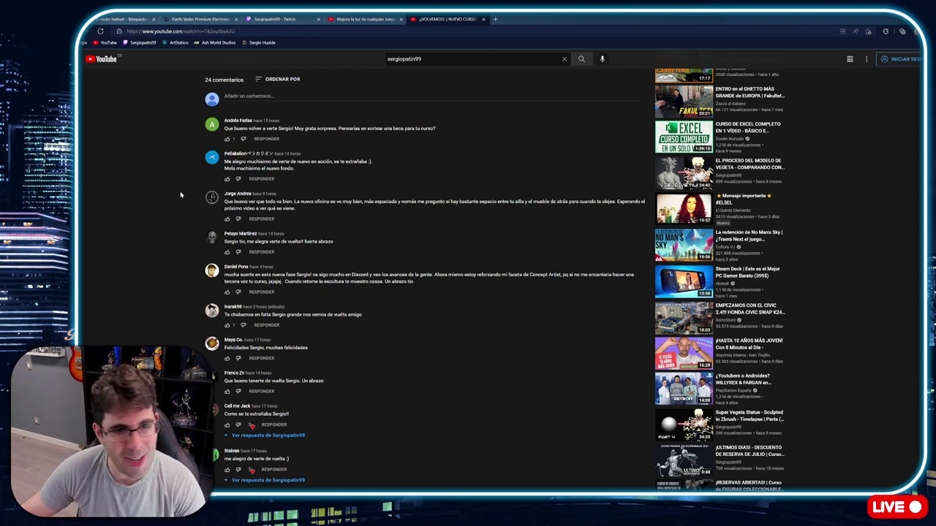
pyautogui.scroll(-2, 196, 215)
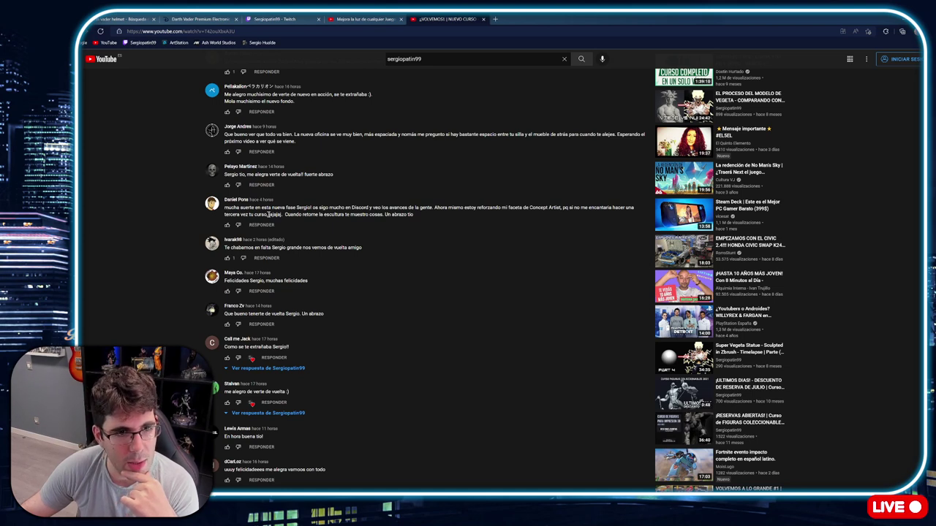
pyautogui.moveTo(269, 214); pyautogui.dragTo(224, 214)
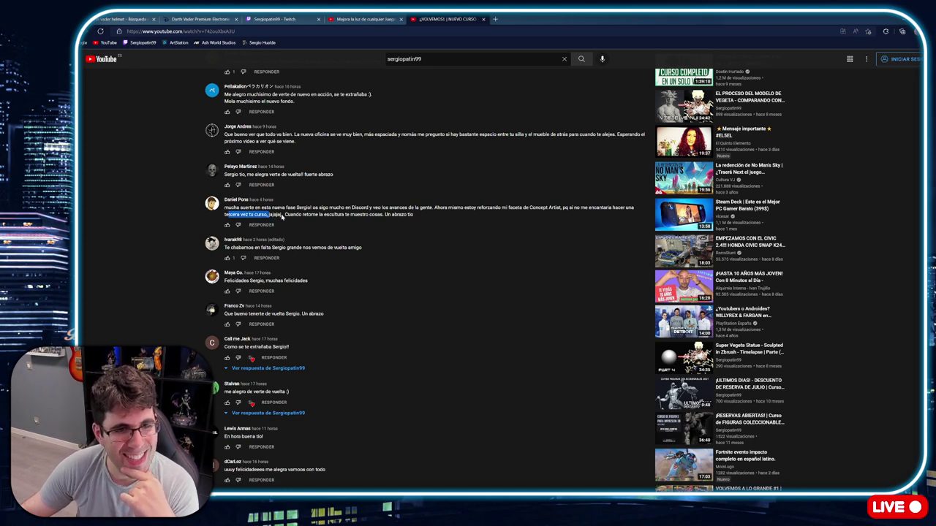
pyautogui.moveTo(282, 214); pyautogui.dragTo(225, 208)
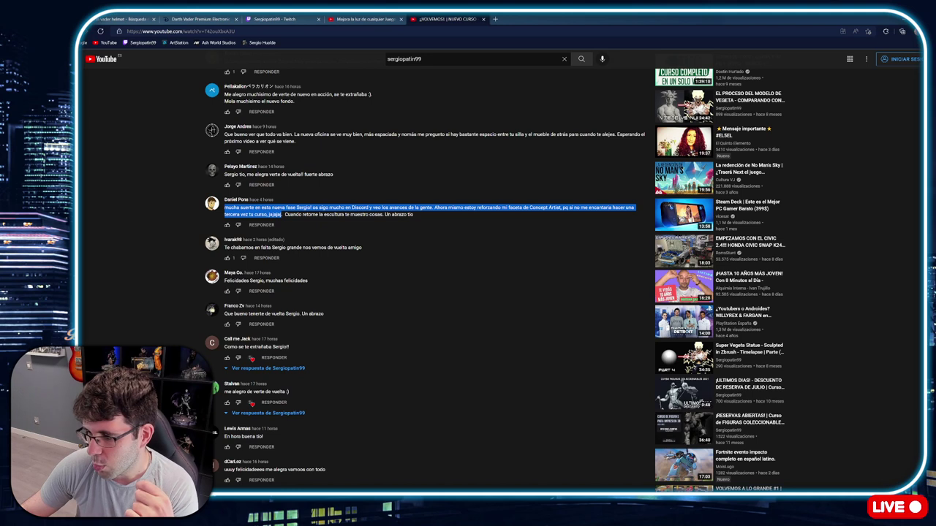
pyautogui.hotkey('alt', 'Tab')
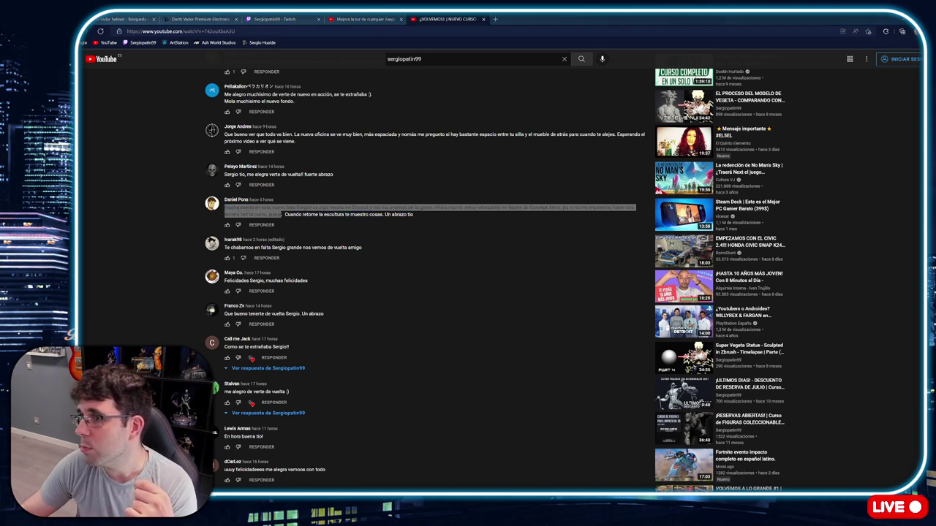
pyautogui.hotkey('alt', 'Tab')
pyautogui.hotkey('alt', 'Tab')
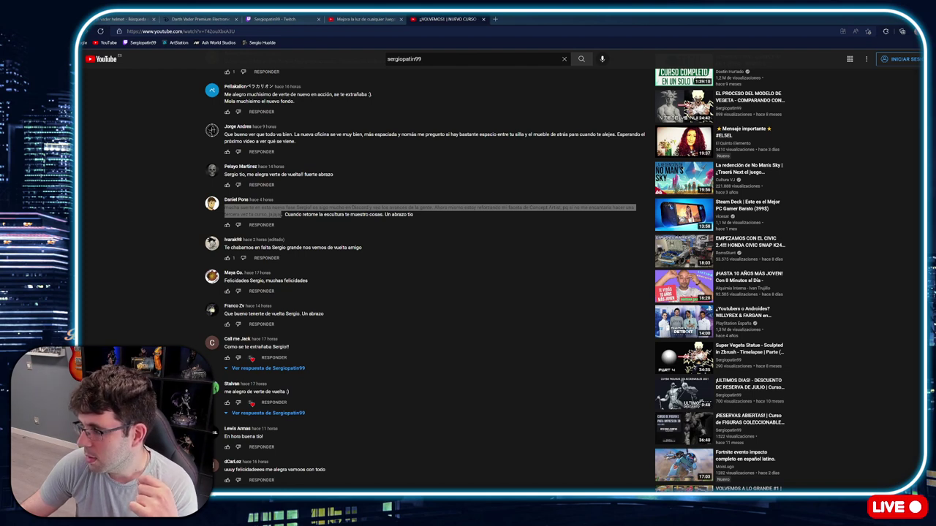
pyautogui.hotkey('alt', 'Tab')
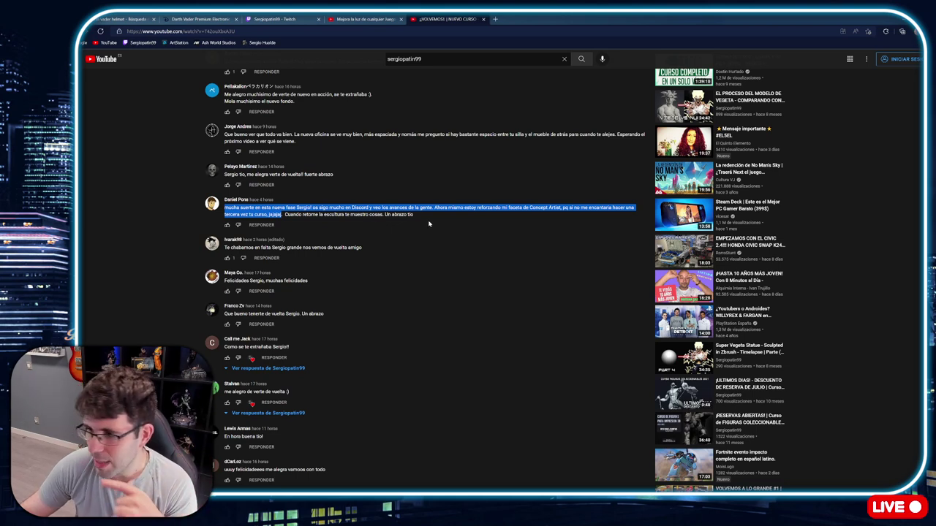
pyautogui.click(191, 218)
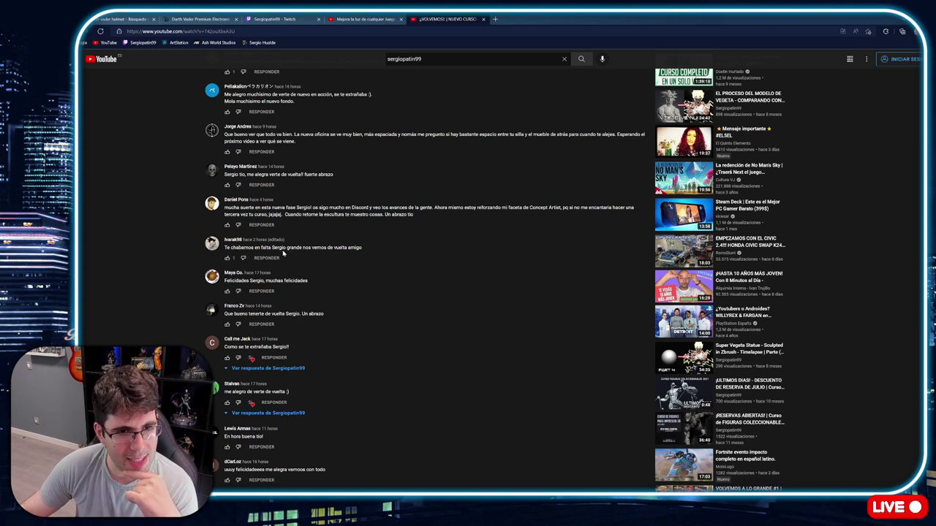
pyautogui.moveTo(367, 250); pyautogui.dragTo(226, 249)
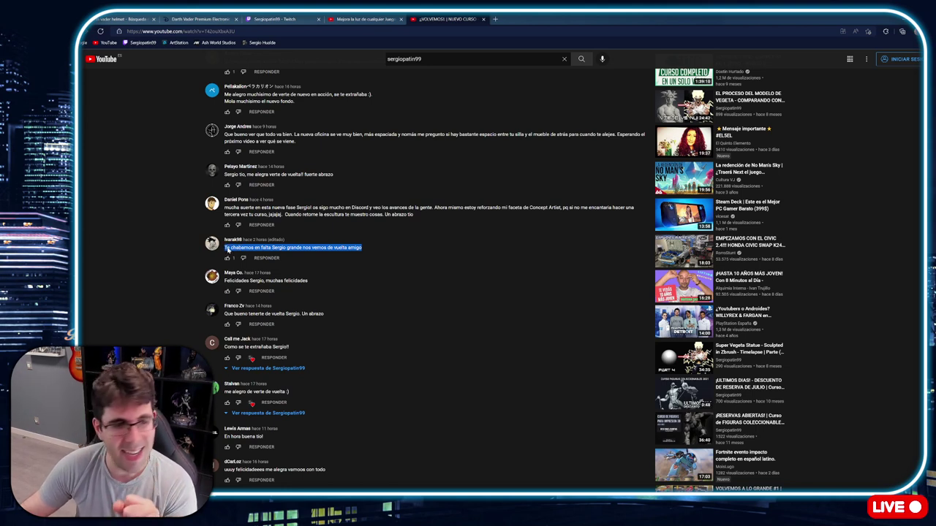
pyautogui.click(179, 258)
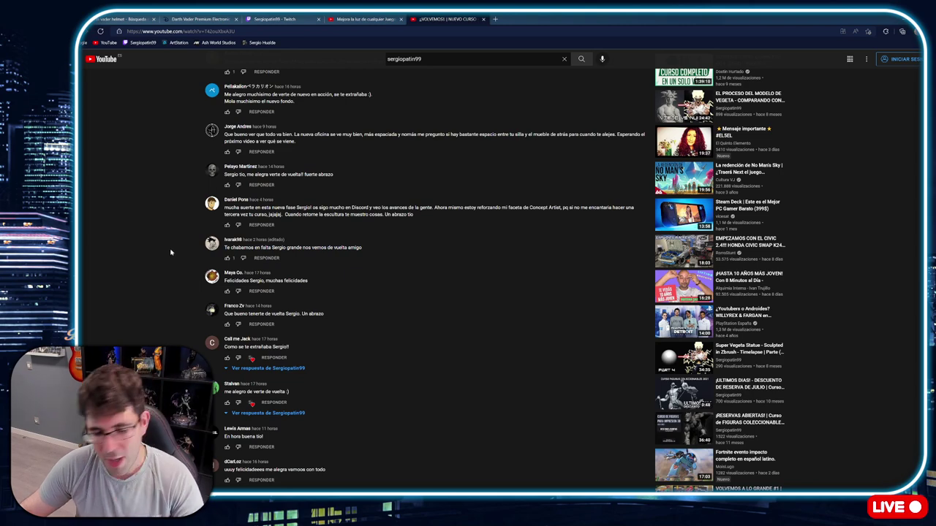
pyautogui.scroll(-1, 174, 247)
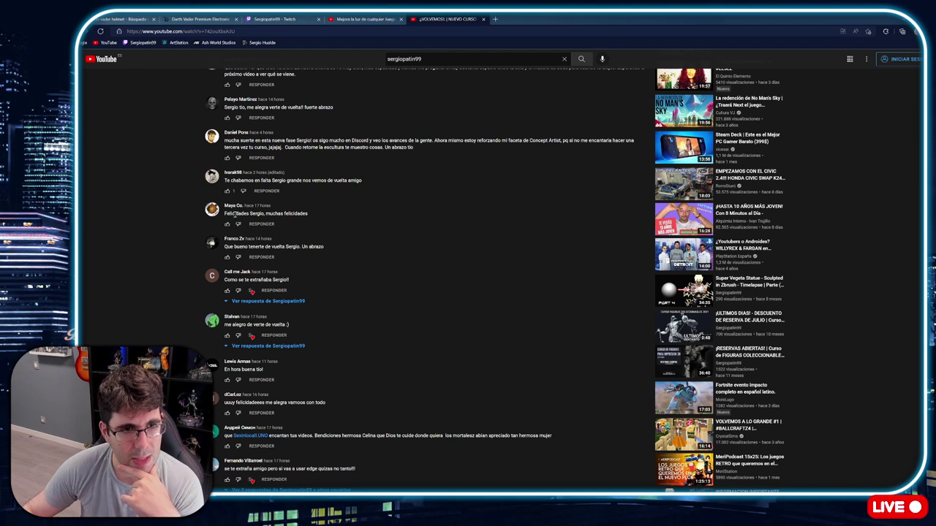
pyautogui.moveTo(234, 214); pyautogui.dragTo(296, 214)
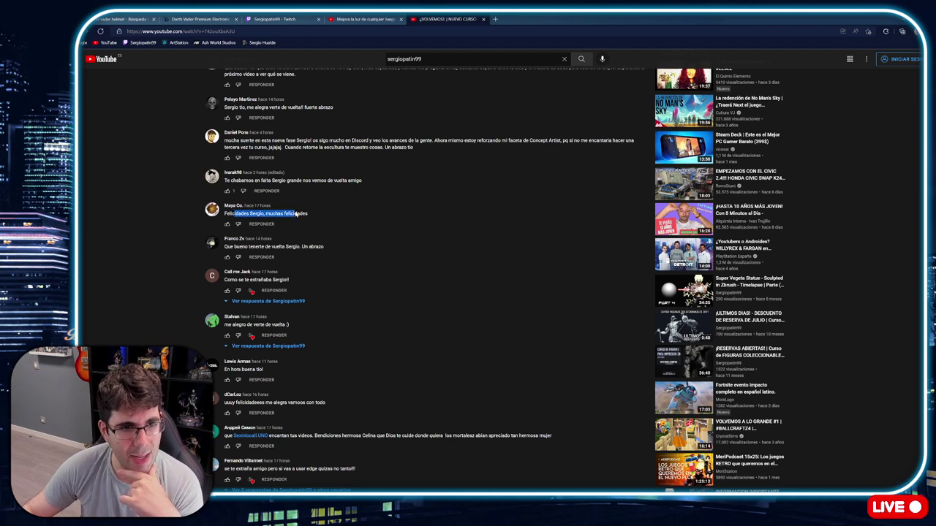
pyautogui.click(154, 228)
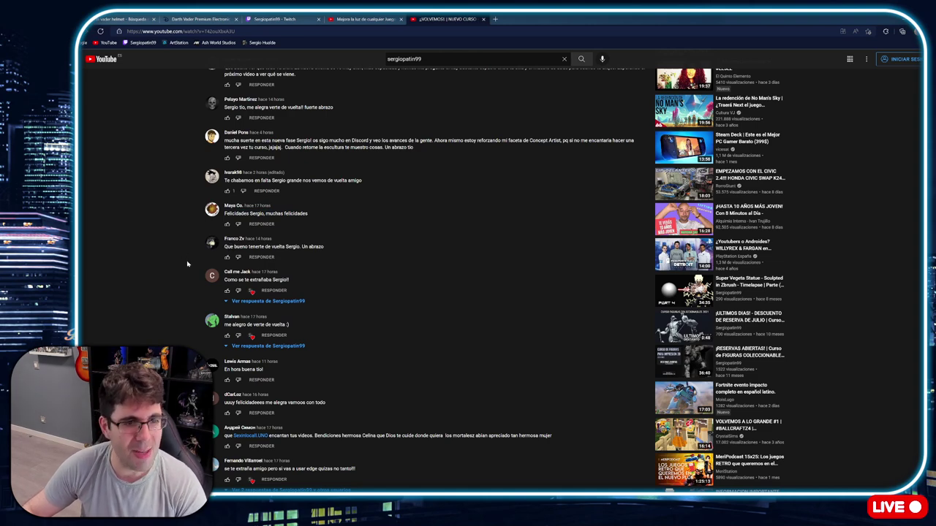
pyautogui.scroll(-2, 193, 246)
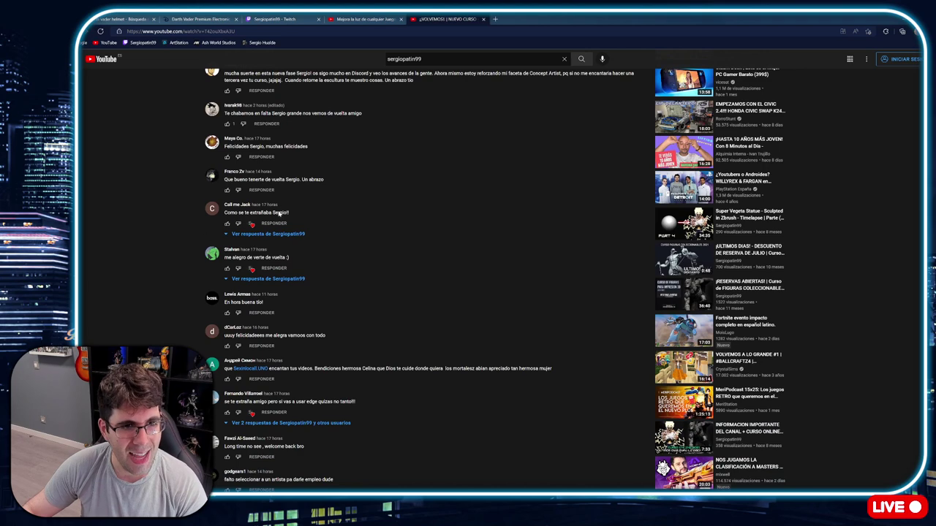
pyautogui.scroll(-3, 154, 251)
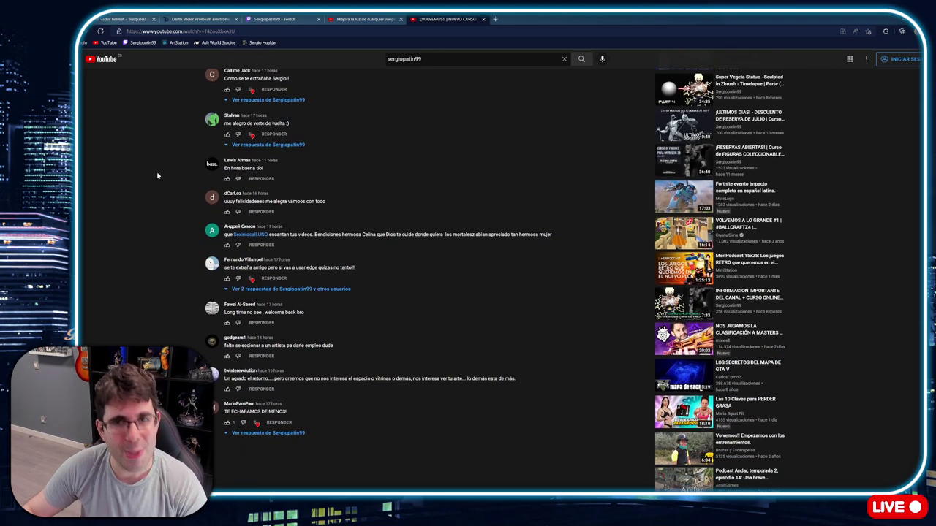
pyautogui.scroll(2, 157, 174)
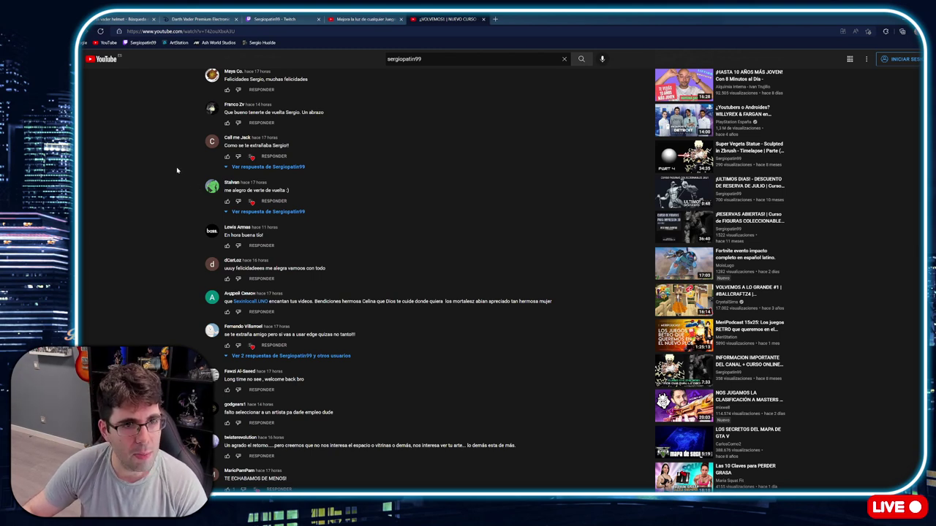
pyautogui.scroll(-2, 182, 177)
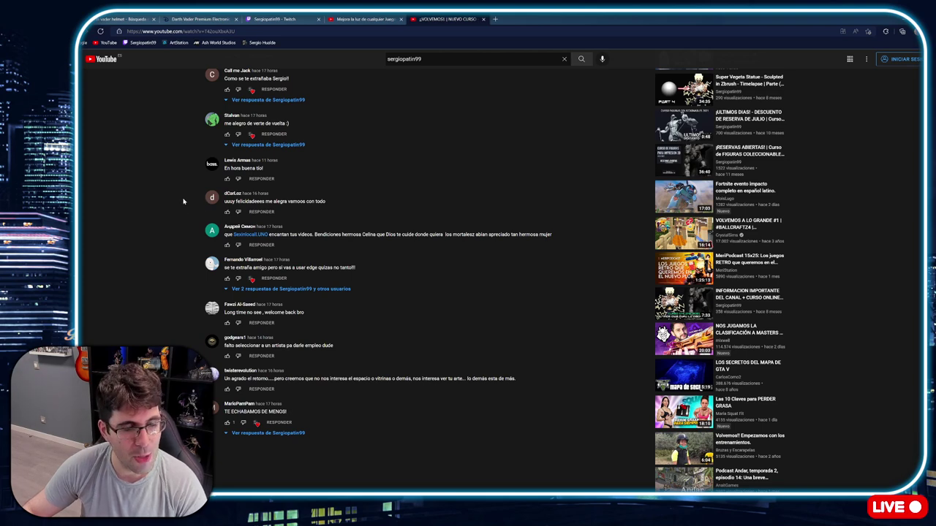
pyautogui.scroll(-1, 183, 201)
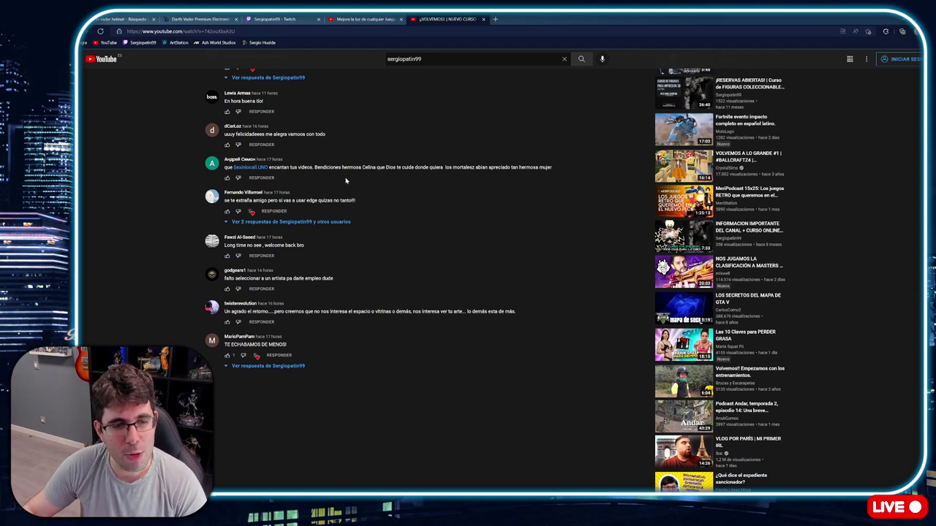
pyautogui.moveTo(316, 167); pyautogui.dragTo(547, 168)
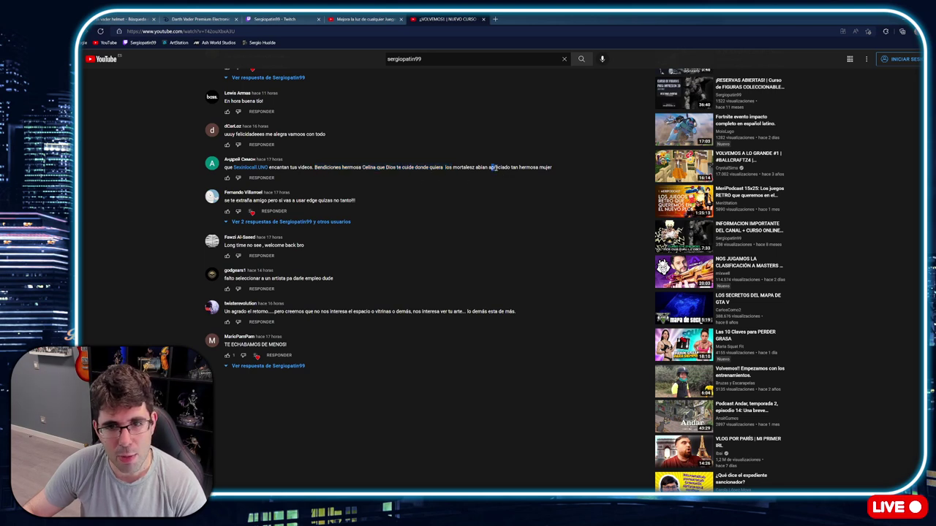
pyautogui.click(444, 168)
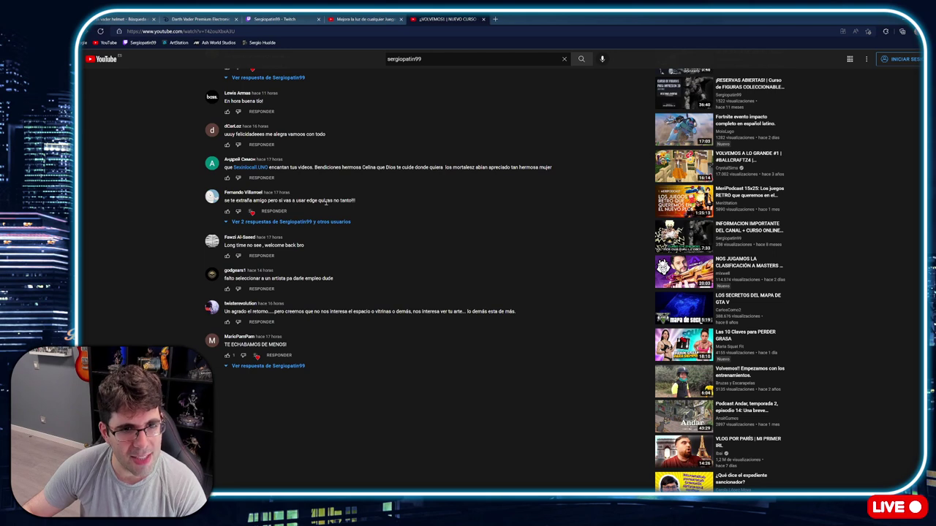
pyautogui.moveTo(347, 205); pyautogui.dragTo(298, 198)
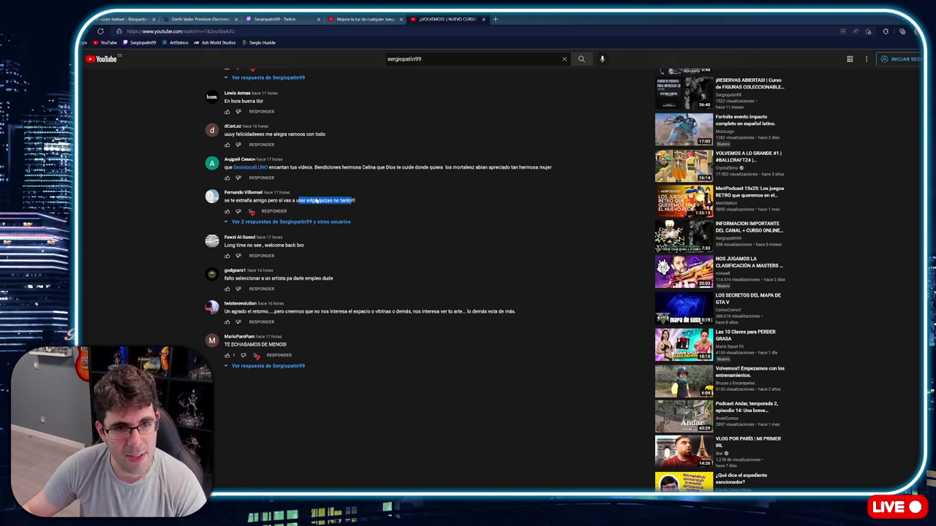
pyautogui.click(323, 199)
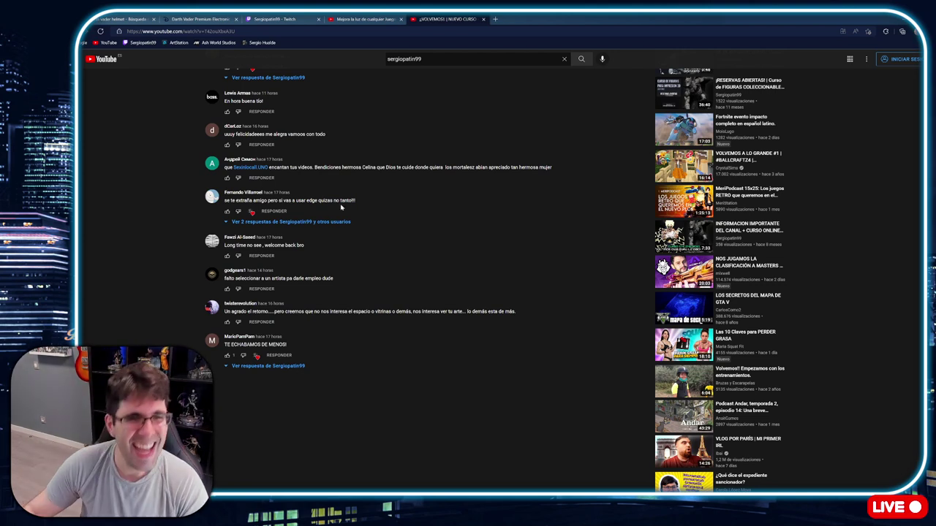
pyautogui.moveTo(360, 201); pyautogui.dragTo(294, 202)
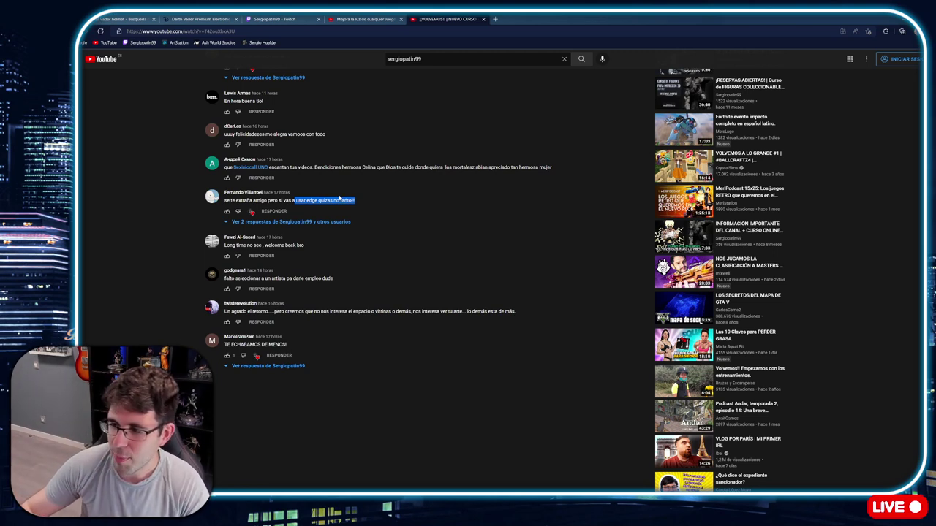
pyautogui.click(168, 242)
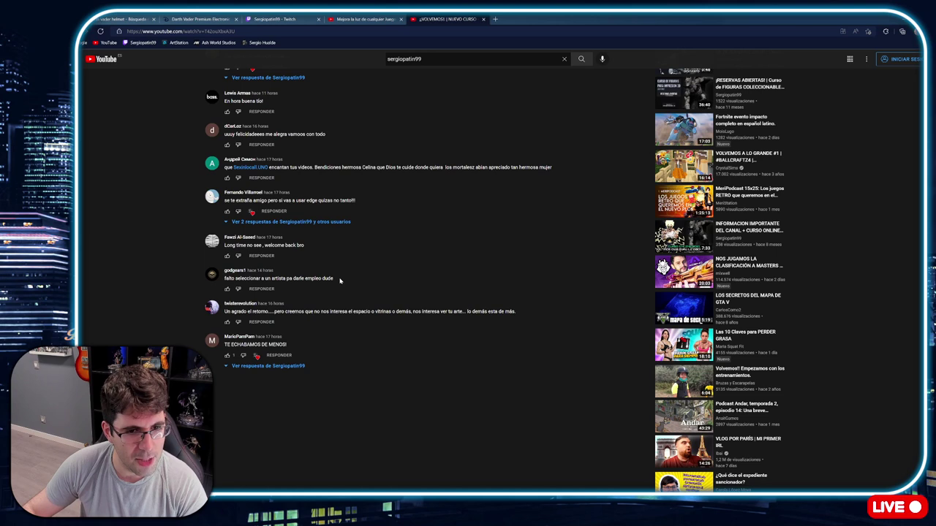
pyautogui.moveTo(335, 280); pyautogui.dragTo(225, 280)
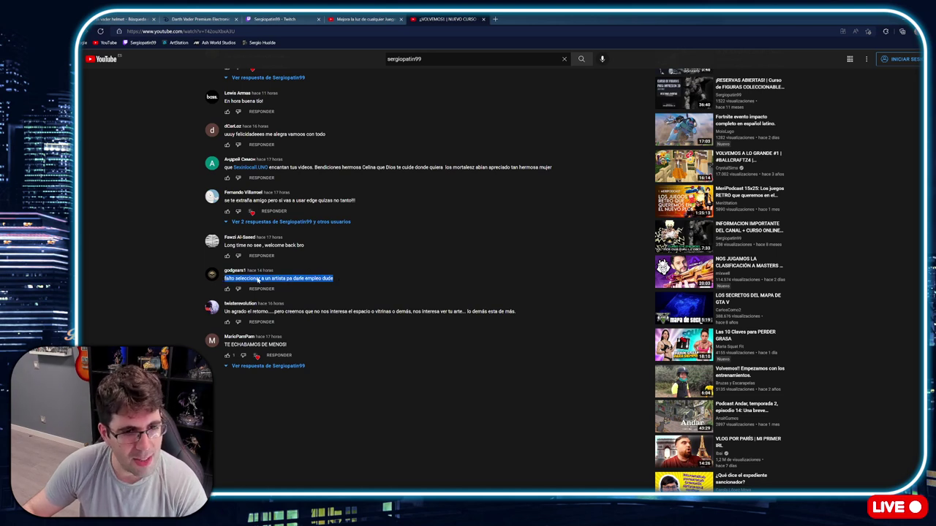
pyautogui.click(299, 281)
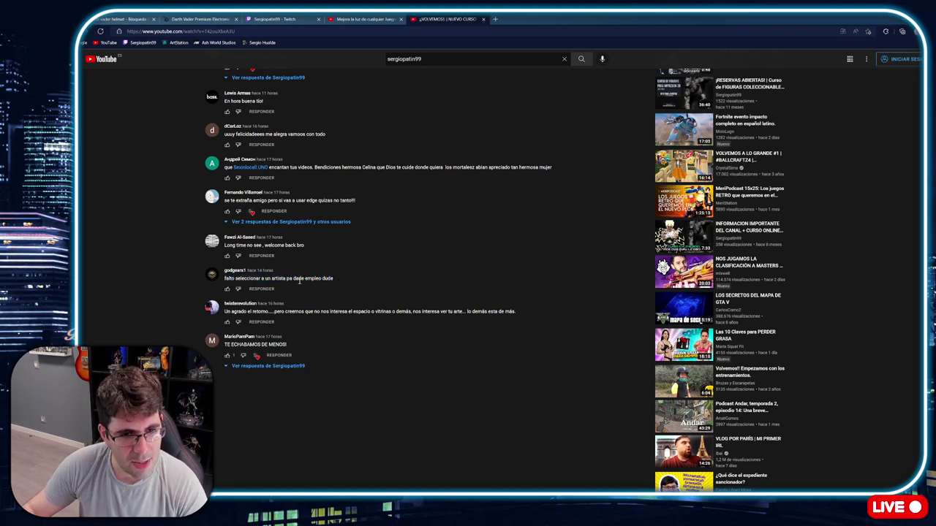
pyautogui.moveTo(338, 279); pyautogui.dragTo(233, 280)
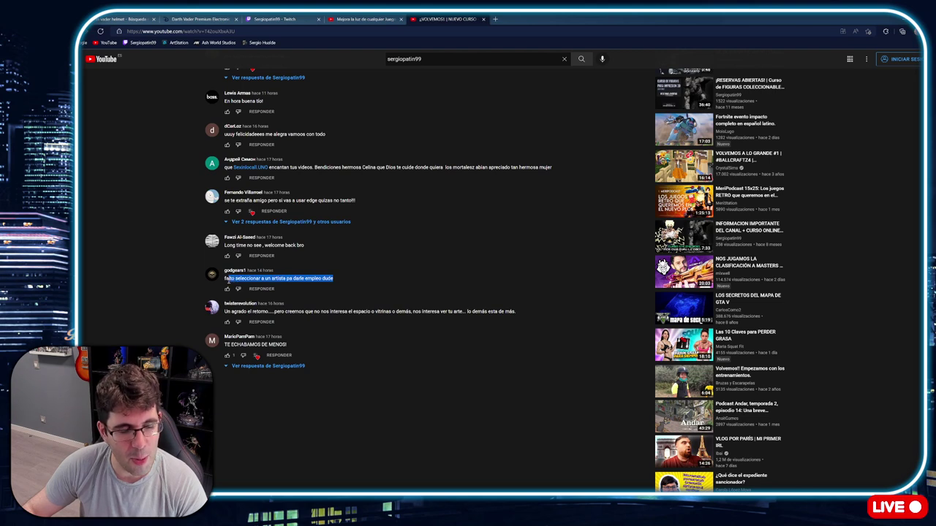
pyautogui.click(227, 280)
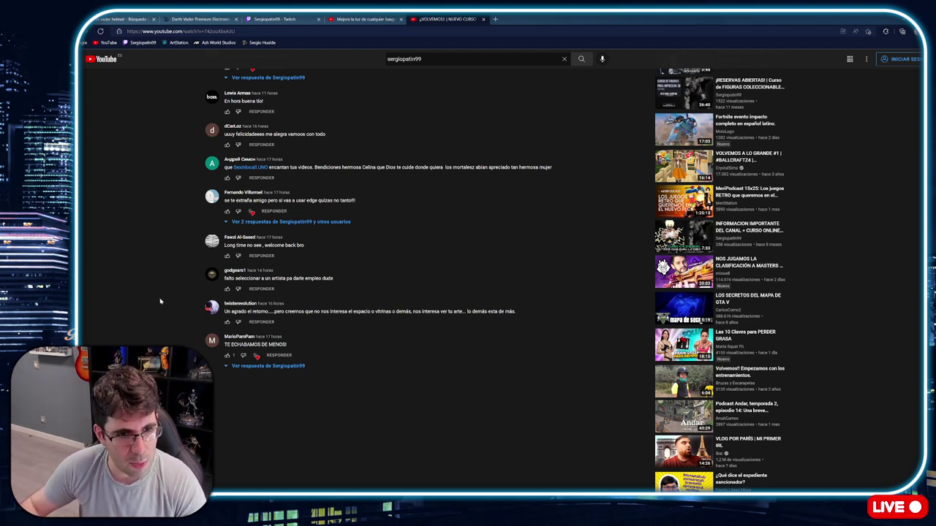
# Scroll further down through the YouTube comments
pyautogui.scroll(-1, 162, 281)
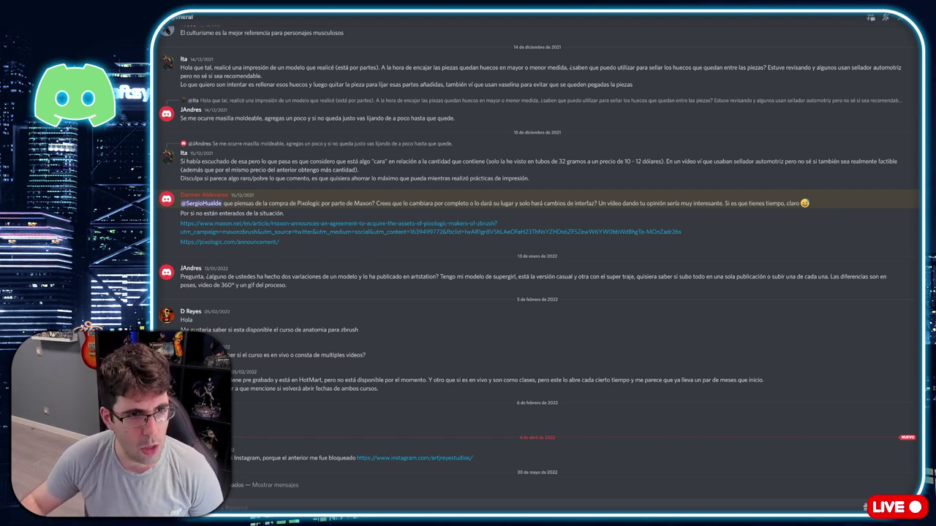
# Step through videos_sergio3d and twitch_sergio to reach the #preguntas-basicas channel
pyautogui.hotkey('alt', 'Down')
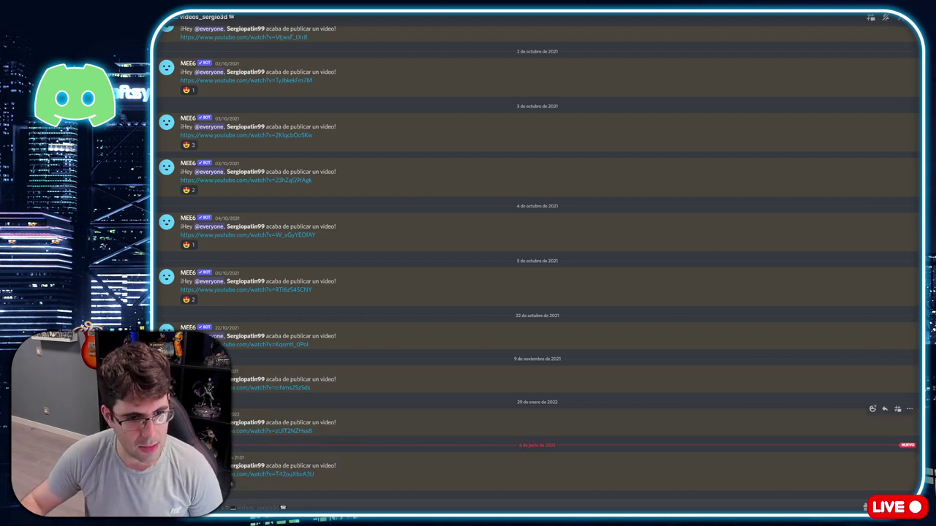
pyautogui.moveTo(512, 285)
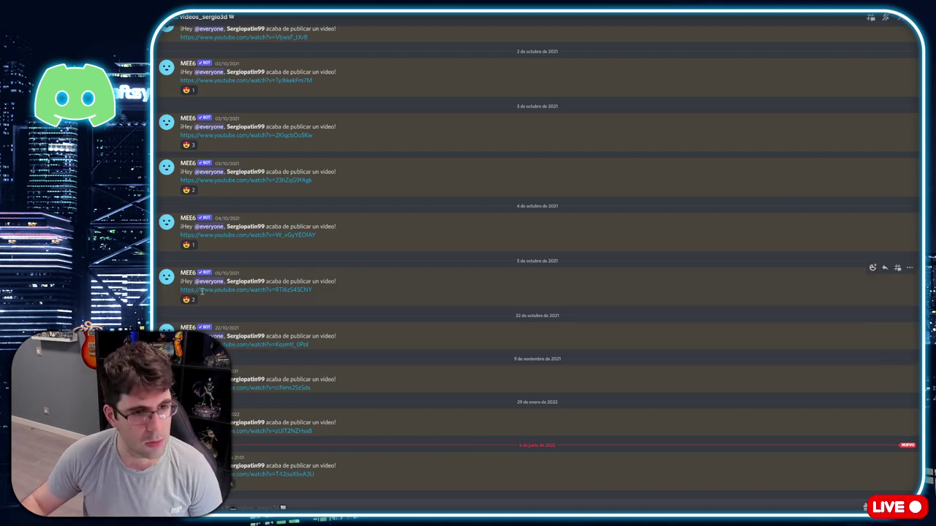
pyautogui.hotkey('alt', 'Down')
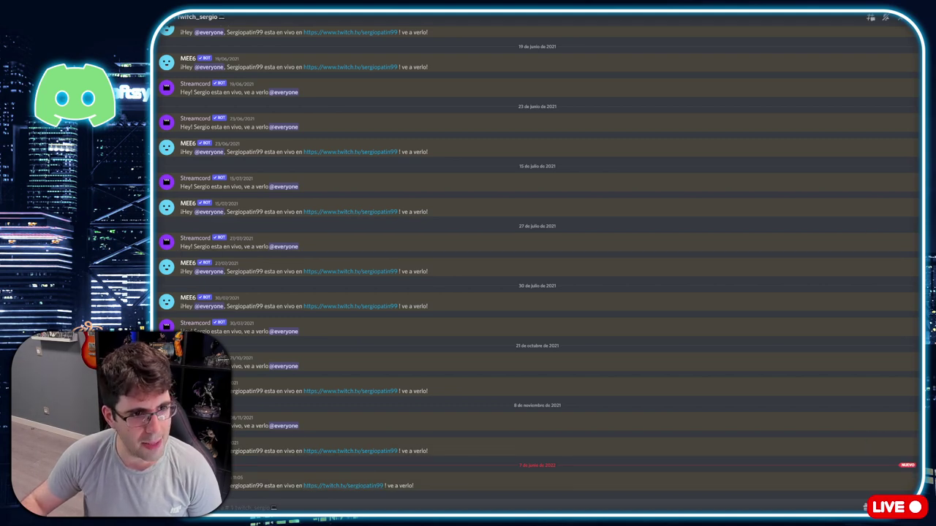
pyautogui.hotkey('alt', 'Up')
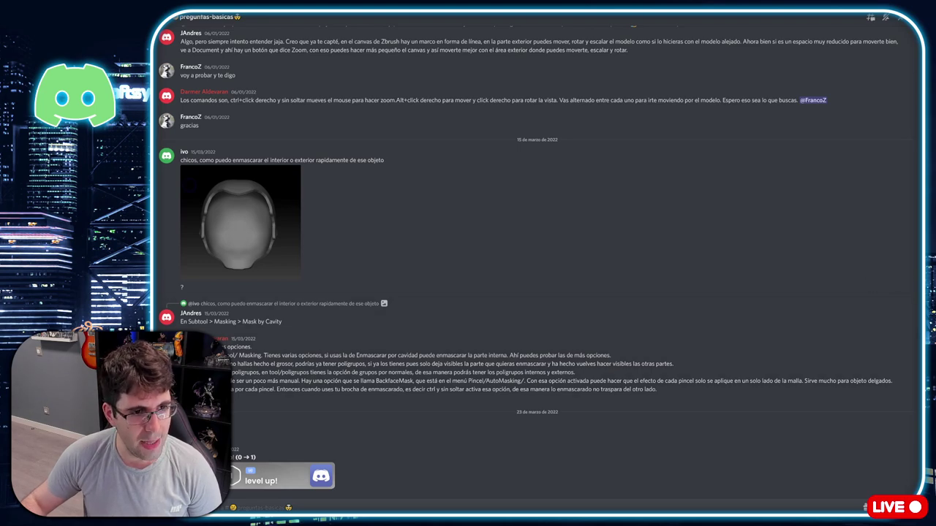
# Go through reto-de-la-semana and entregas_rdls to the #wip channel and scroll its posts
pyautogui.hotkey('alt', 'Up')
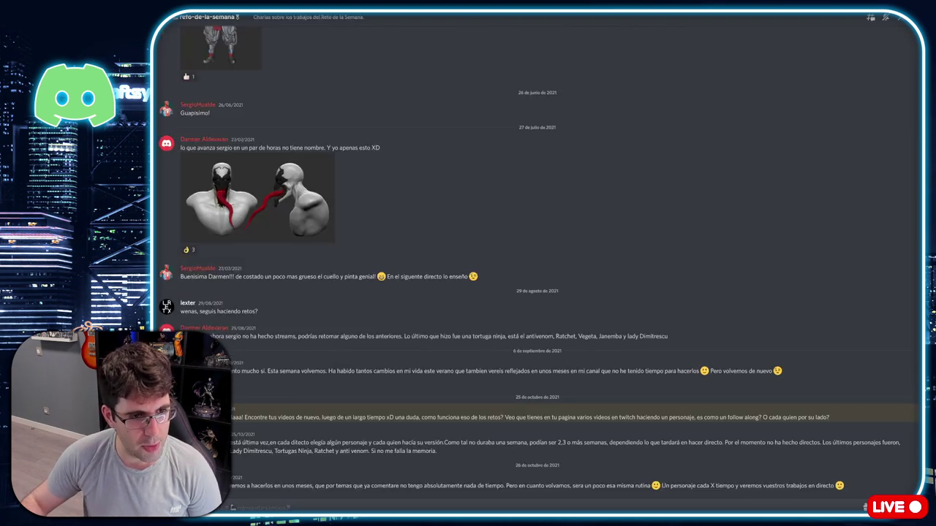
pyautogui.hotkey('alt', 'Up')
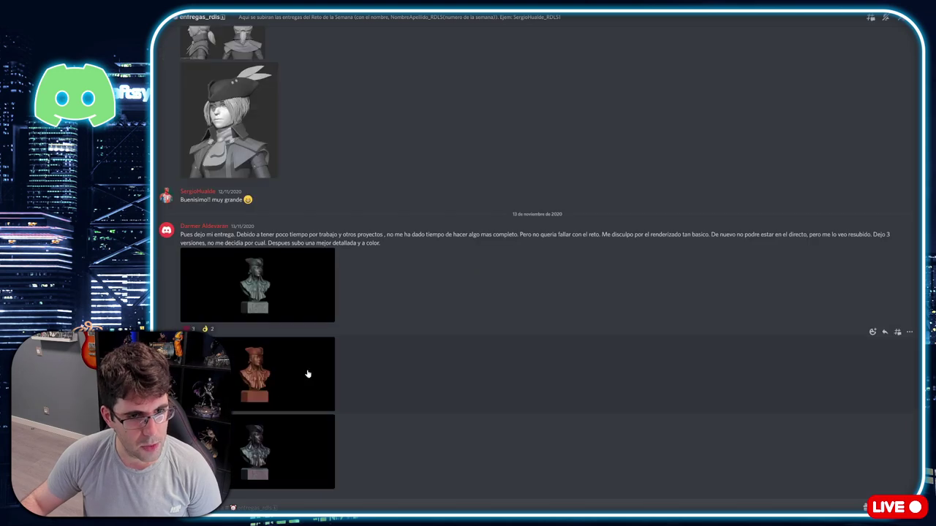
pyautogui.hotkey('alt', 'Up')
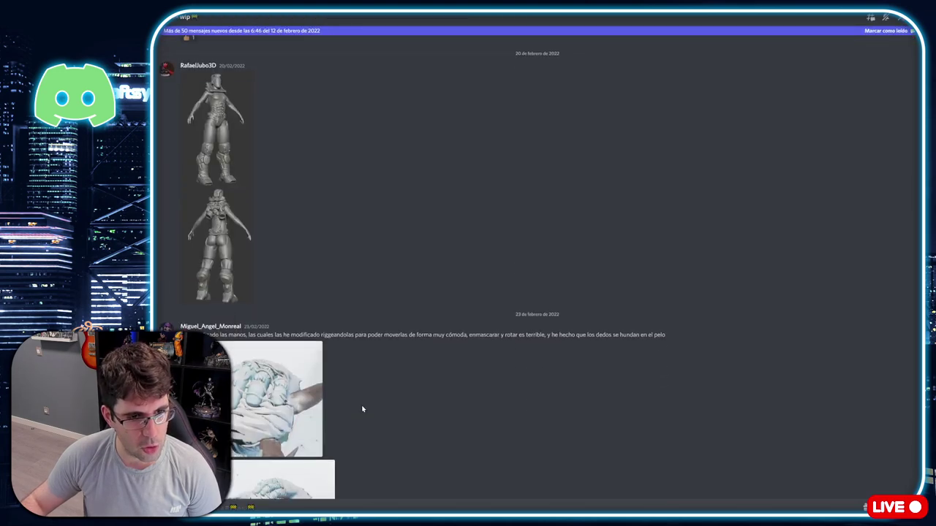
pyautogui.scroll(-5, 361, 406)
pyautogui.scroll(-5, 352, 388)
pyautogui.scroll(-5, 352, 388)
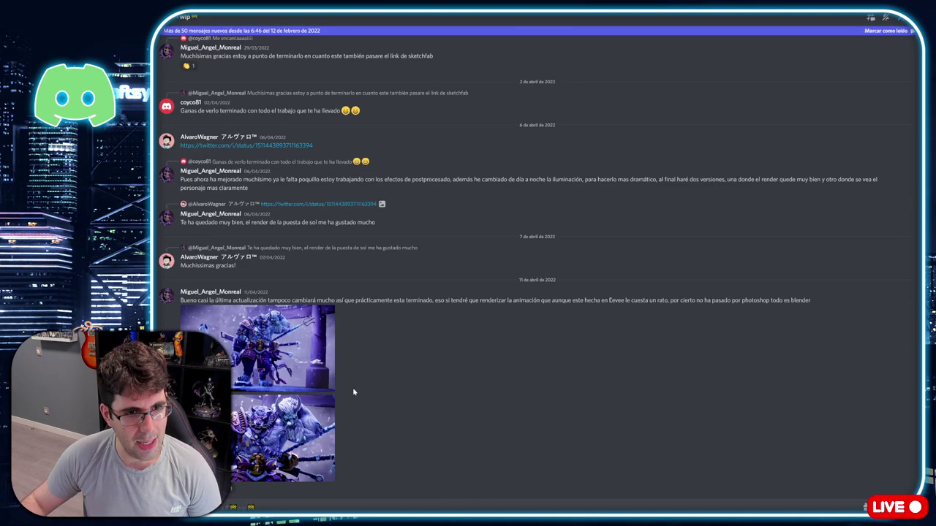
pyautogui.scroll(-5, 352, 388)
pyautogui.scroll(-3, 366, 337)
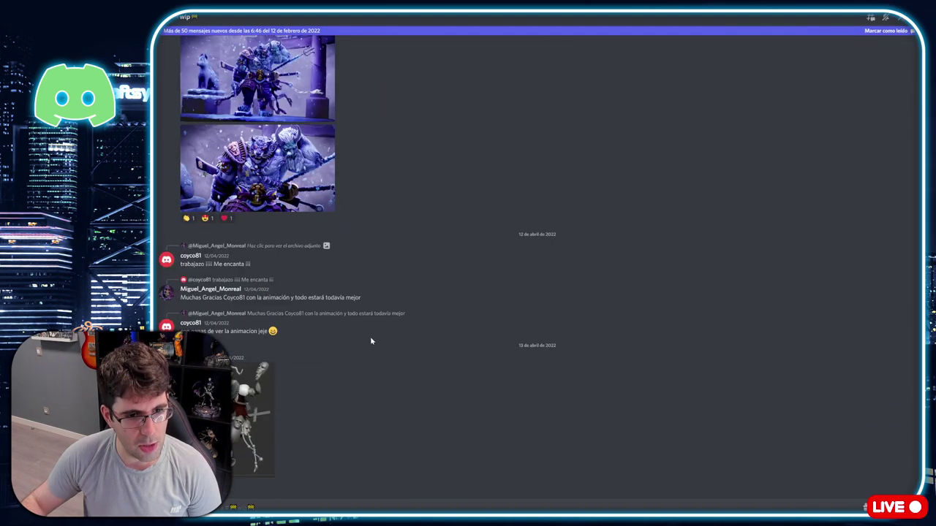
pyautogui.scroll(-3, 370, 341)
# View the grey jester, three-view head and coloured jester renders enlarged
pyautogui.click(260, 280)
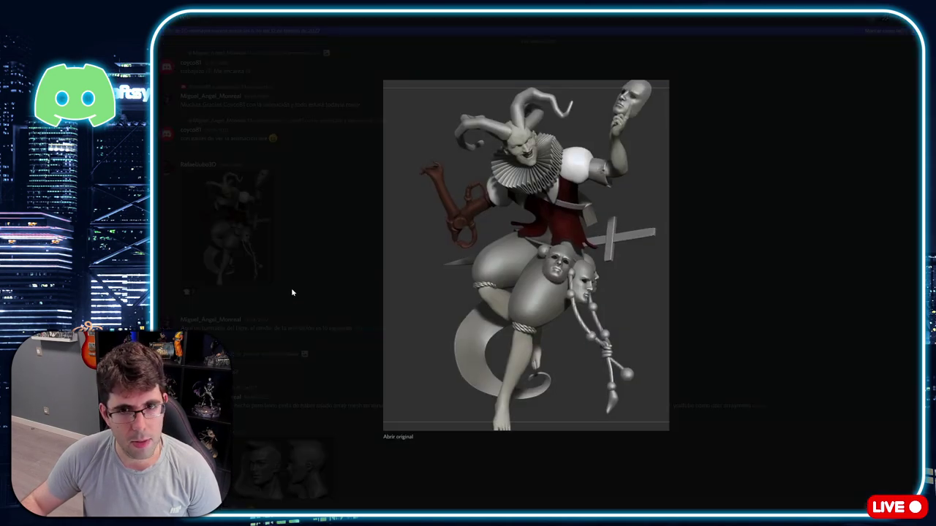
pyautogui.click(291, 293)
pyautogui.scroll(-3, 324, 280)
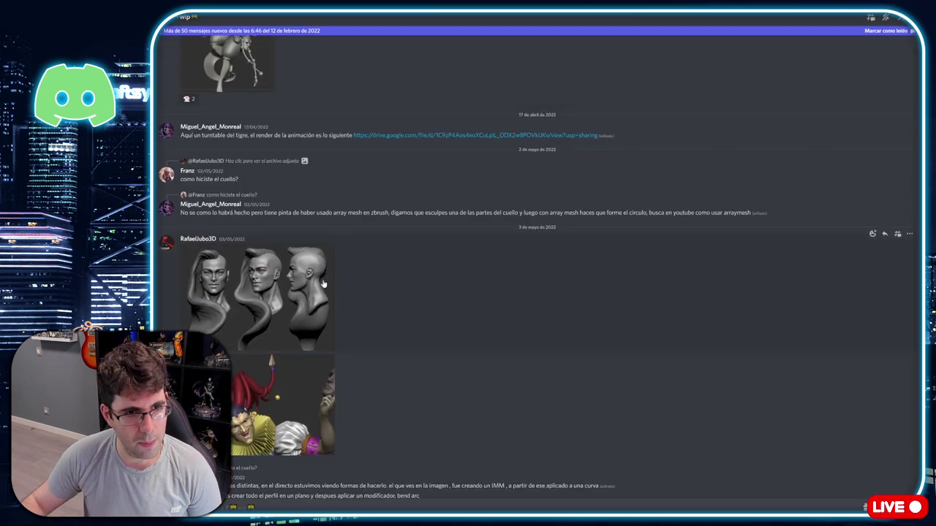
pyautogui.scroll(-2, 324, 284)
pyautogui.click(277, 248)
pyautogui.click(204, 259)
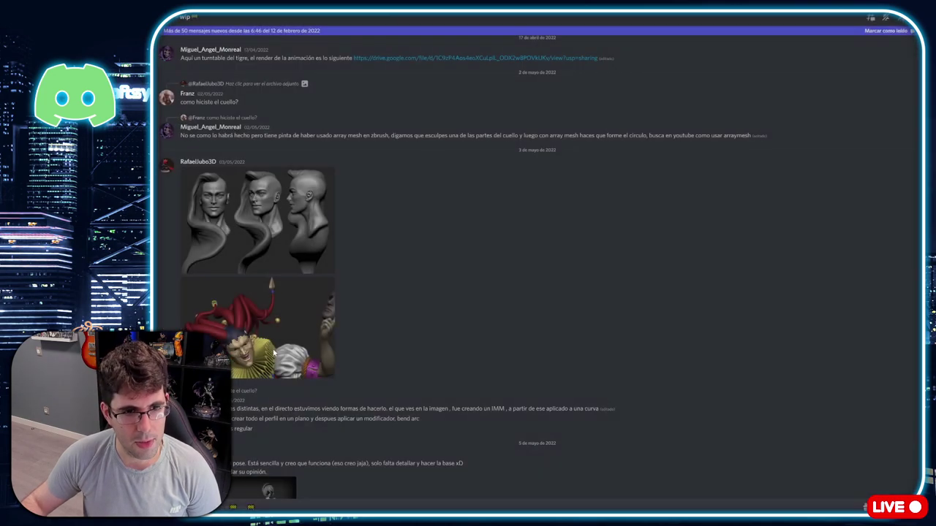
pyautogui.click(251, 361)
pyautogui.click(228, 325)
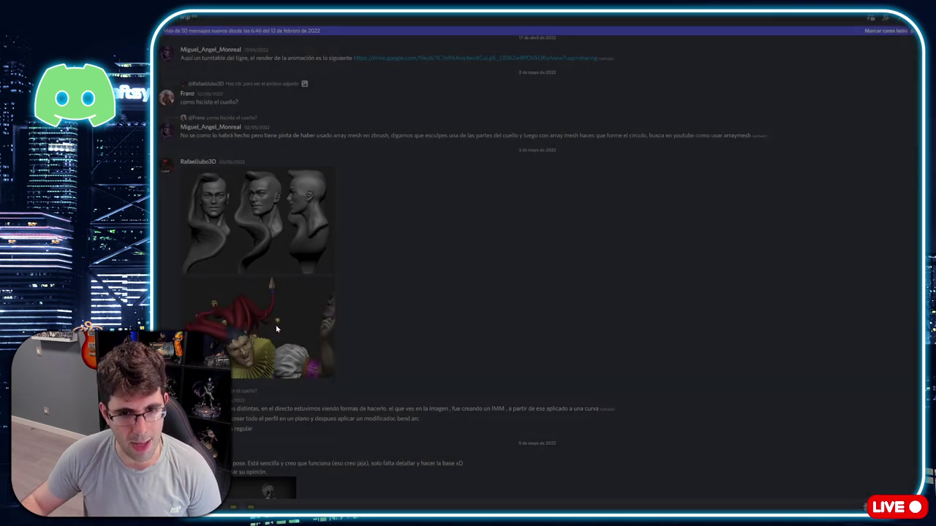
# View the 'WIP by ita' pose image and the Opción 1 / Opción 2 pose comparison enlarged
pyautogui.scroll(-2, 367, 312)
pyautogui.scroll(-2, 367, 312)
pyautogui.click(251, 269)
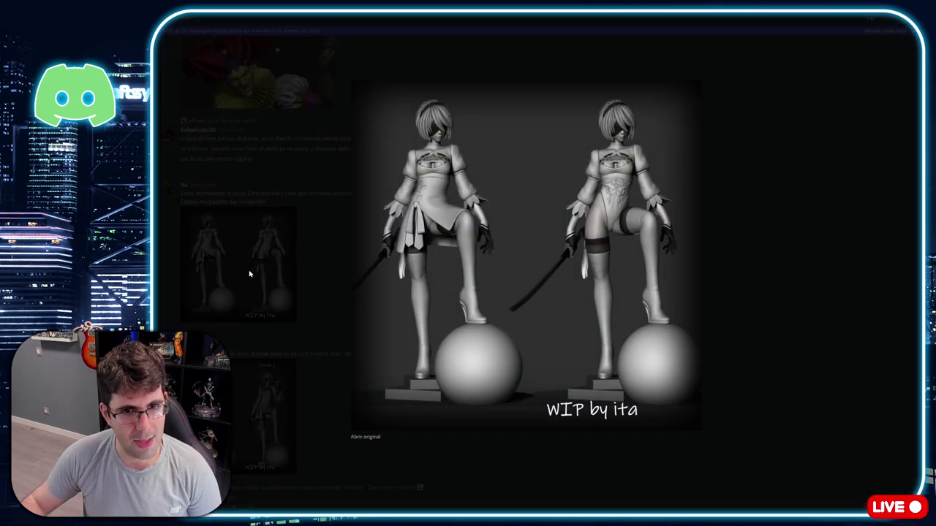
pyautogui.click(295, 267)
pyautogui.scroll(-2, 253, 349)
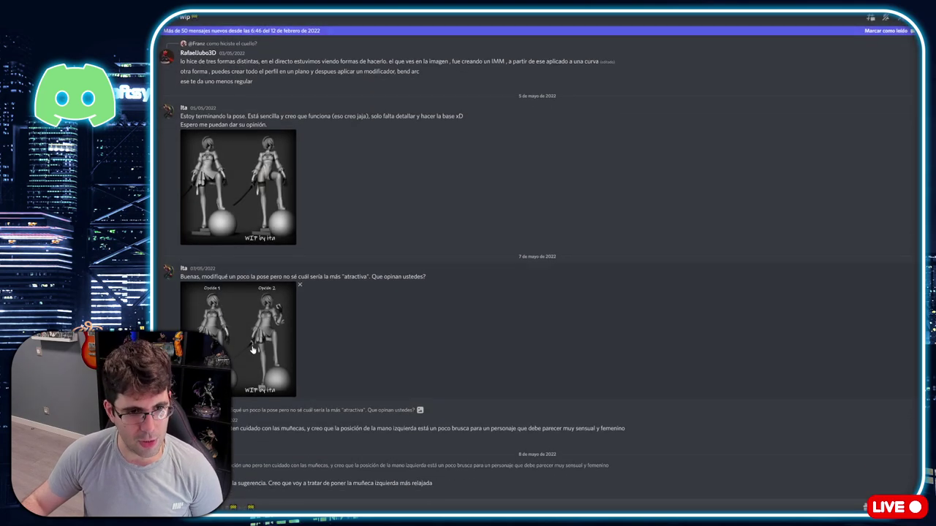
pyautogui.click(252, 349)
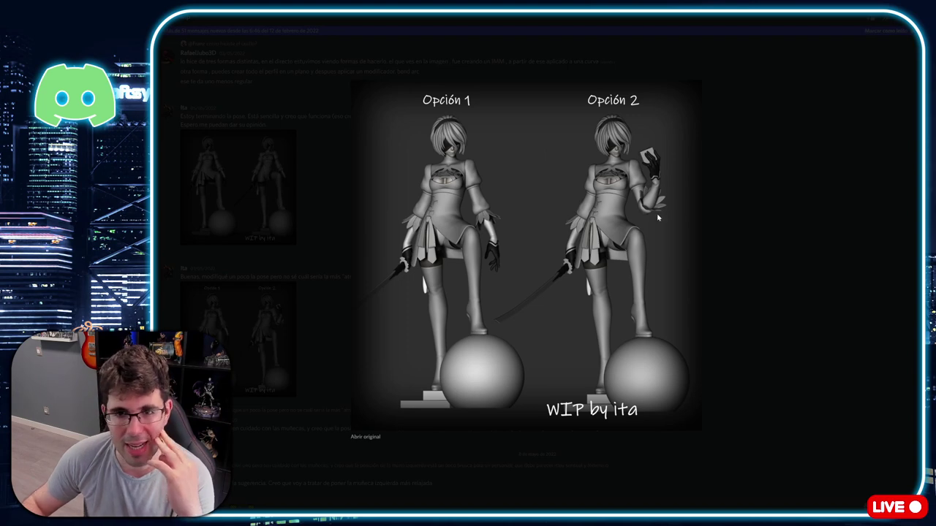
pyautogui.click(743, 207)
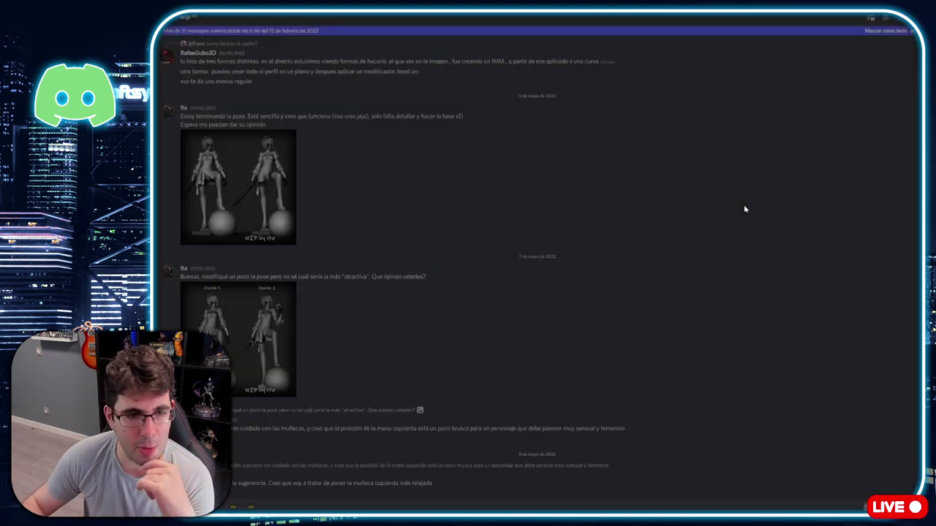
# View the flame figure, colourful jester and both goblin renders enlarged
pyautogui.scroll(-3, 309, 288)
pyautogui.scroll(-5, 256, 311)
pyautogui.scroll(3, 257, 311)
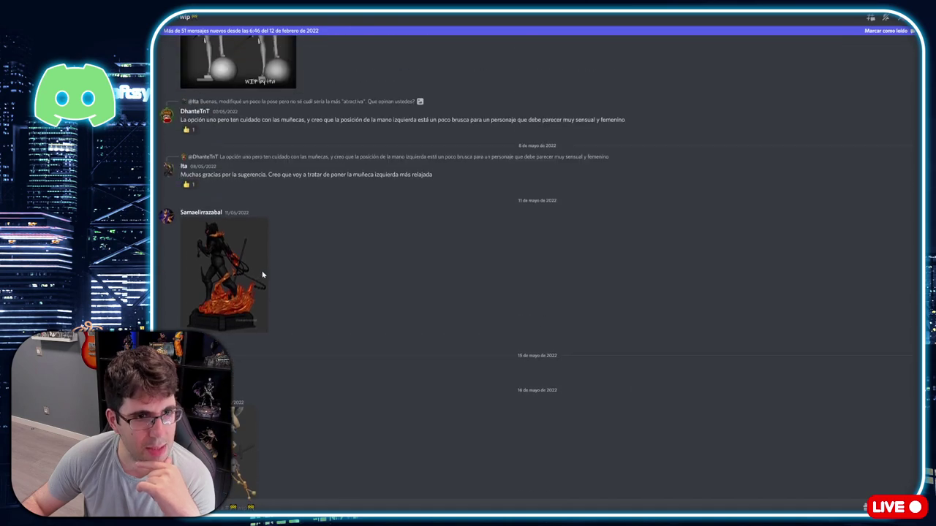
pyautogui.click(245, 261)
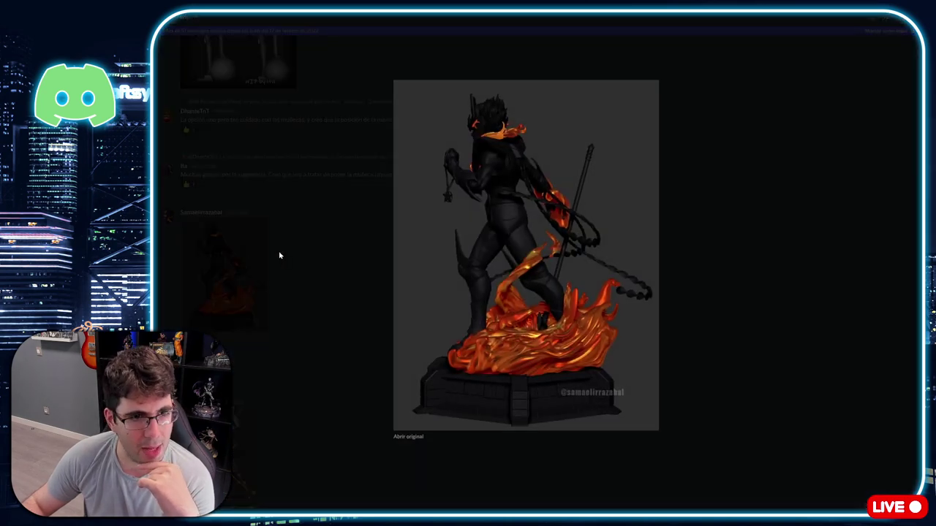
pyautogui.click(302, 249)
pyautogui.scroll(-3, 295, 293)
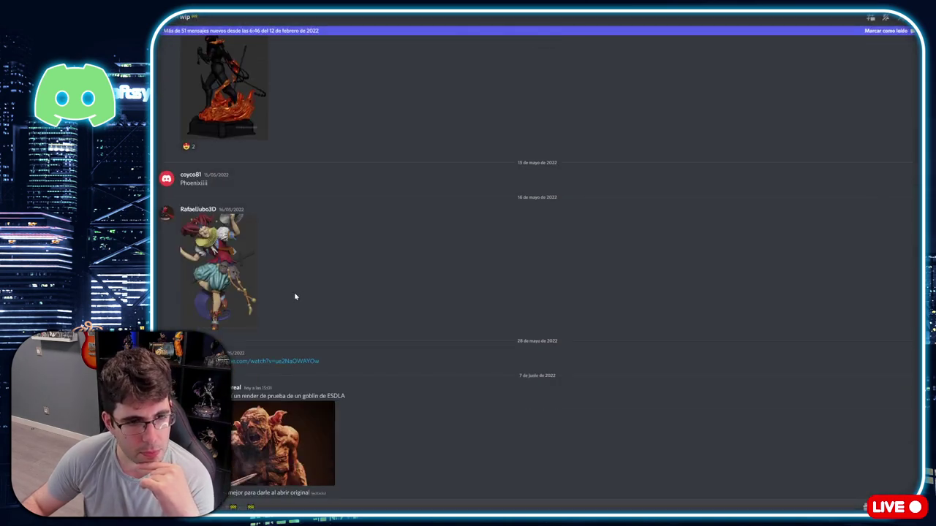
pyautogui.click(230, 269)
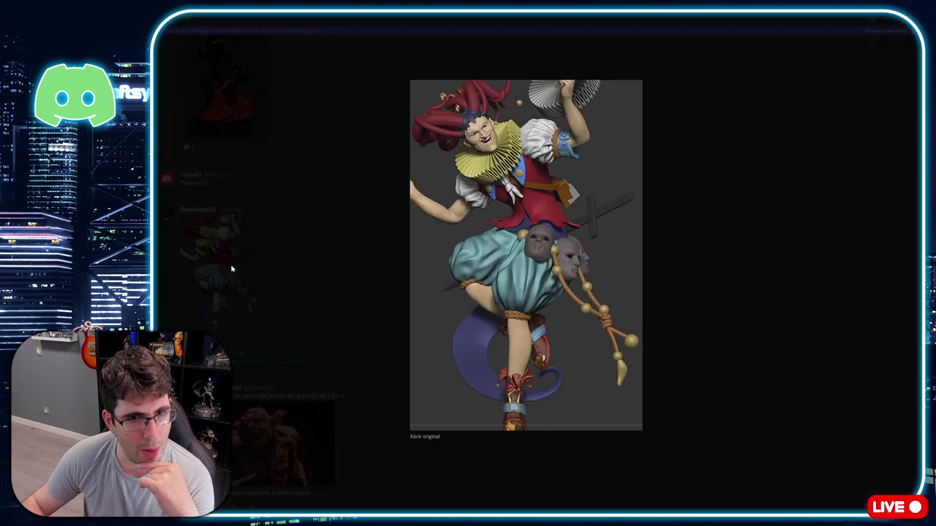
pyautogui.click(301, 270)
pyautogui.scroll(-3, 303, 268)
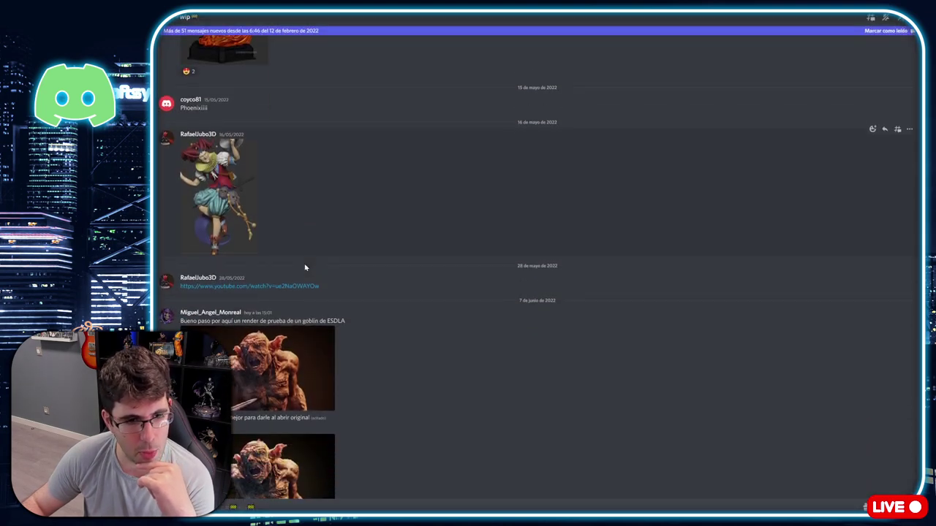
pyautogui.click(250, 320)
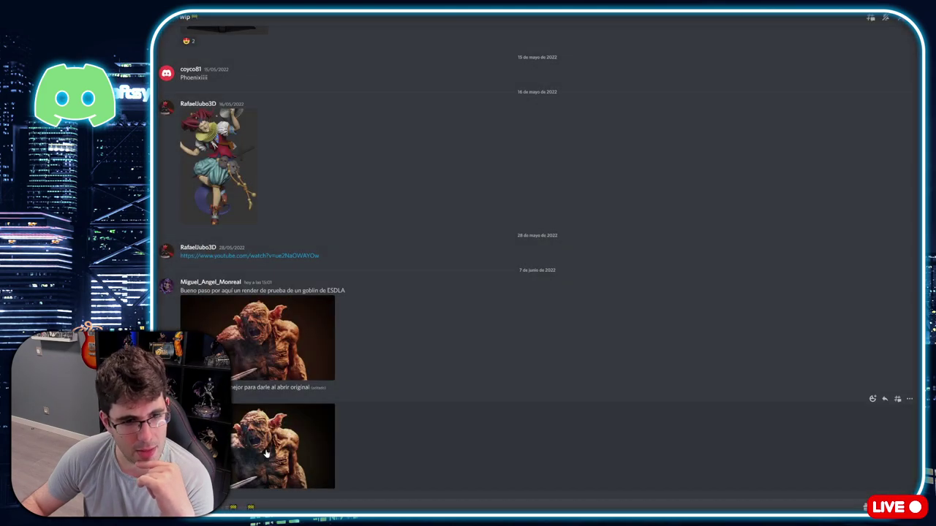
pyautogui.click(267, 453)
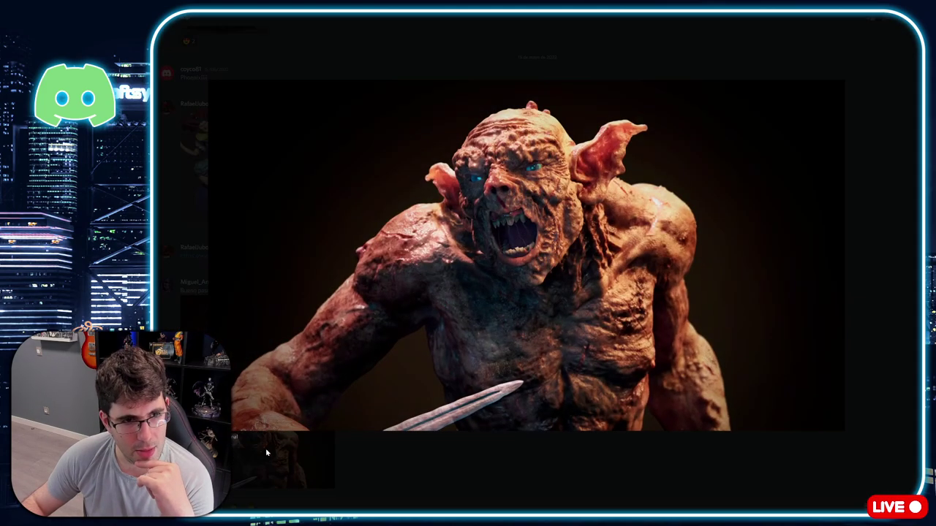
pyautogui.click(357, 468)
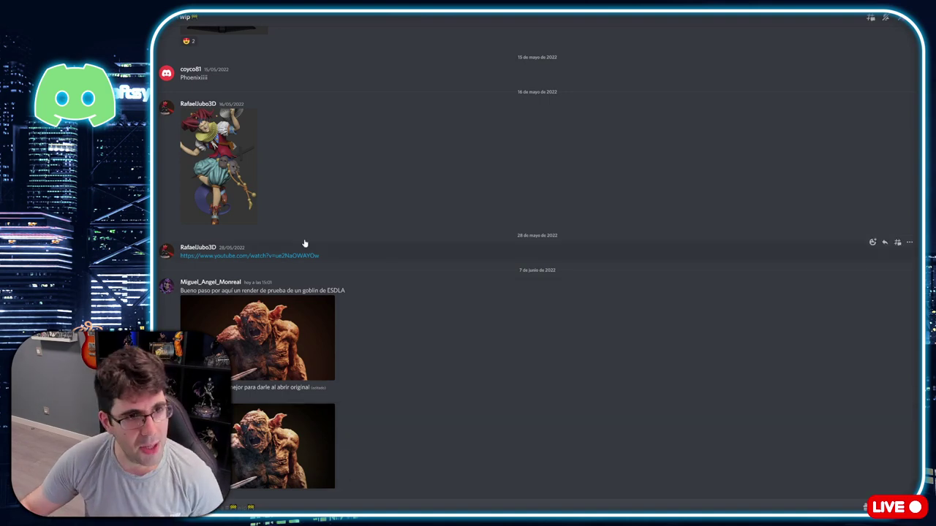
# Switch to #trabajos_terminados and scroll through the finished works
pyautogui.hotkey('alt', 'Up')
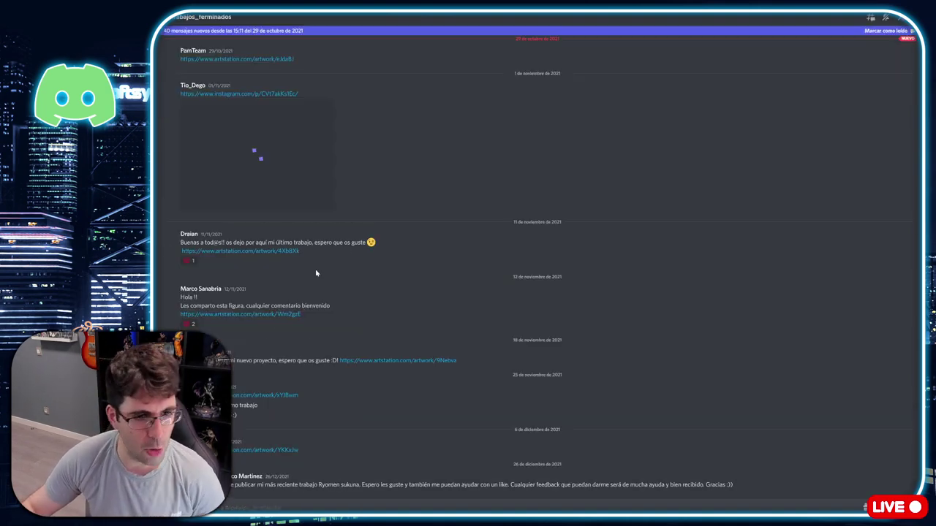
pyautogui.scroll(-5, 316, 275)
pyautogui.scroll(-5, 314, 275)
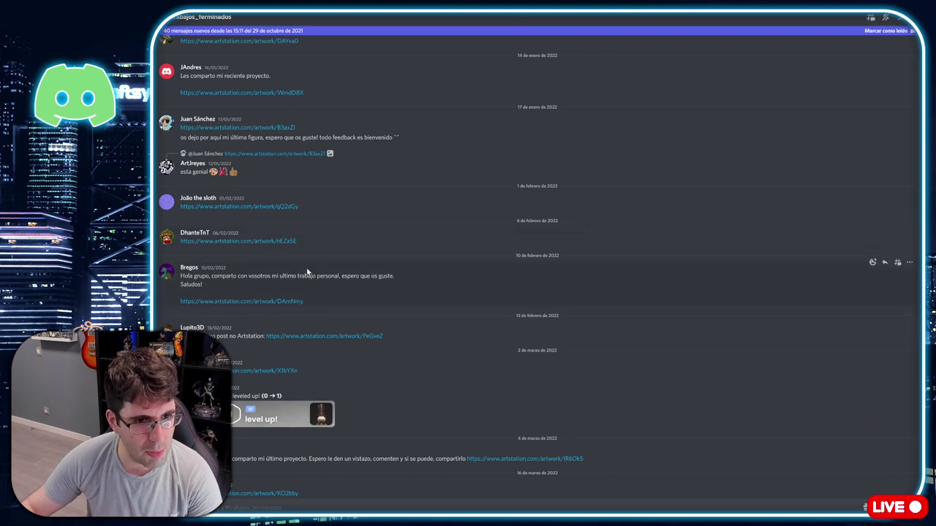
pyautogui.scroll(-5, 307, 272)
pyautogui.scroll(-5, 308, 270)
pyautogui.scroll(-5, 310, 277)
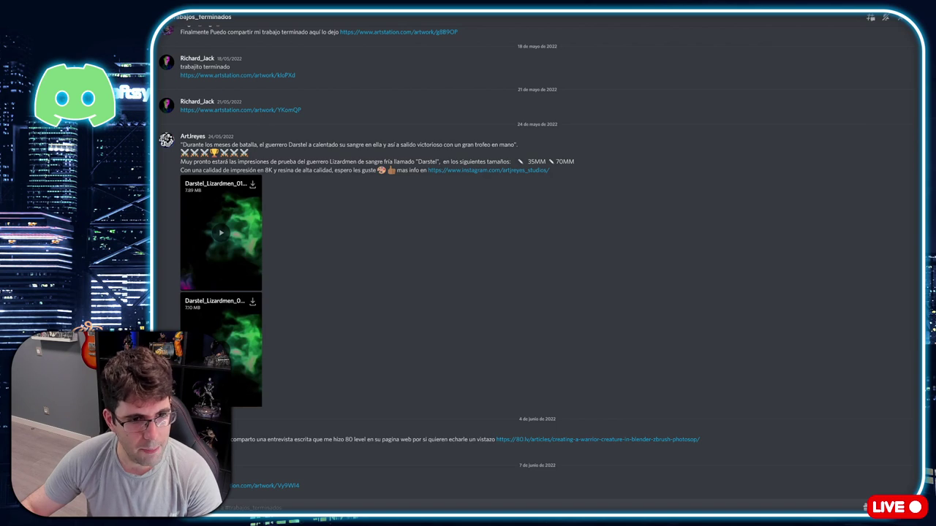
# Go through compartiendo-portfolios to #estudios-de-anatomia and view the mouth sculpt enlarged
pyautogui.hotkey('alt', 'Up')
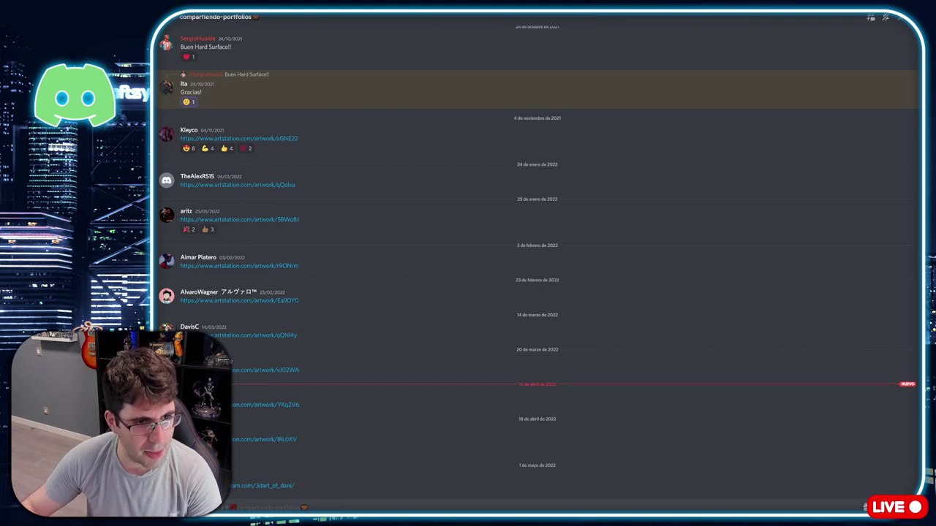
pyautogui.hotkey('alt', 'Up')
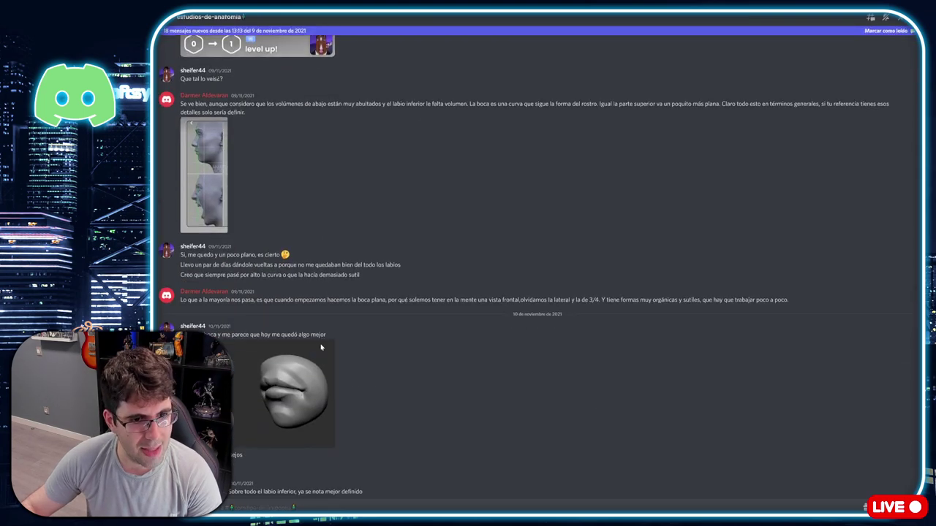
pyautogui.click(282, 262)
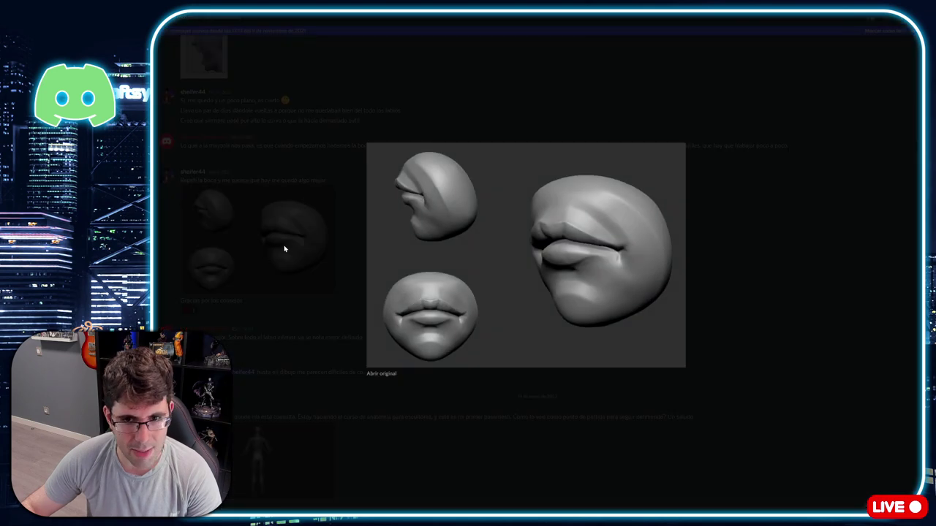
pyautogui.click(285, 249)
# Scroll the anatomy studies and view the character model screenshot enlarged
pyautogui.scroll(-2, 284, 365)
pyautogui.scroll(-3, 300, 366)
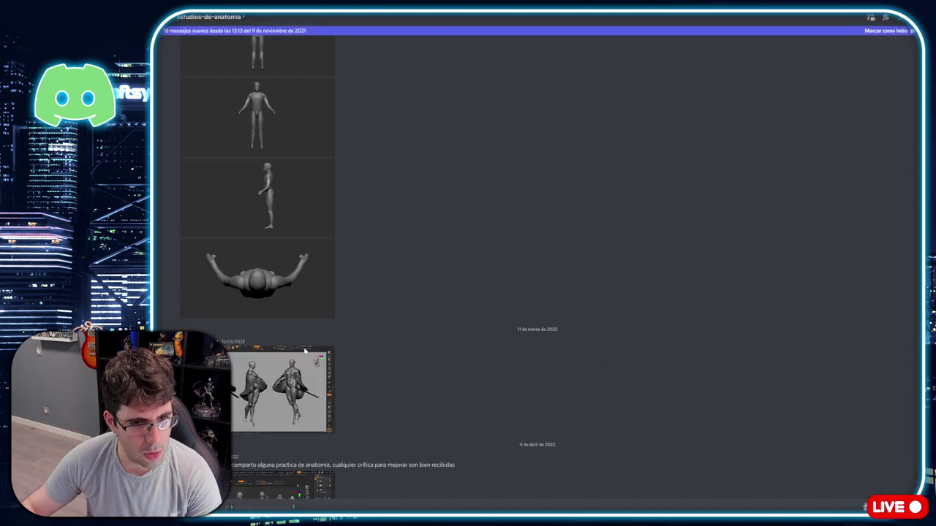
pyautogui.scroll(3, 296, 307)
pyautogui.scroll(1, 299, 253)
pyautogui.scroll(-1, 329, 248)
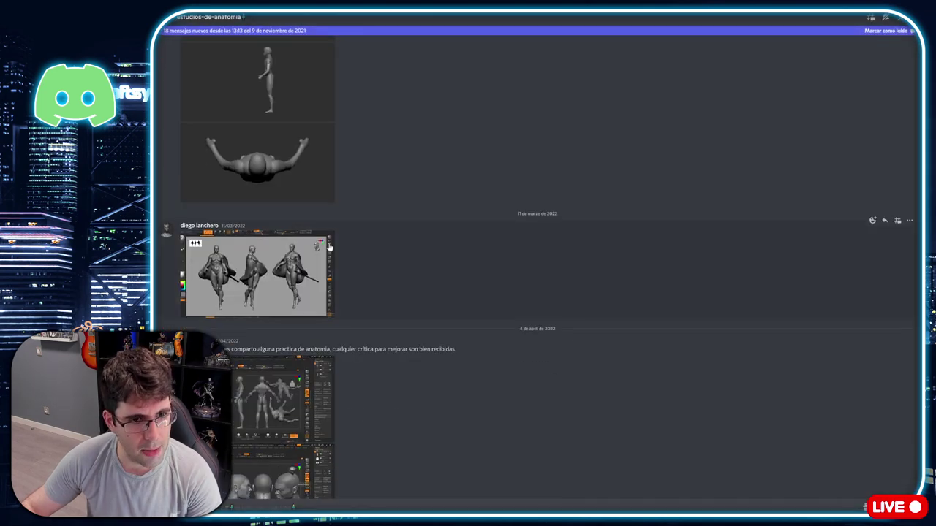
pyautogui.scroll(-2, 278, 278)
pyautogui.scroll(-2, 285, 270)
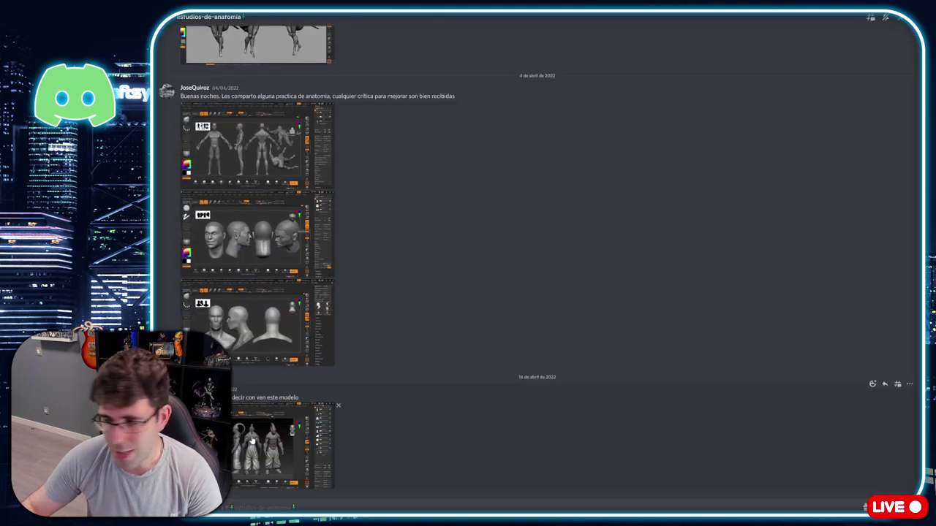
pyautogui.moveTo(263, 445)
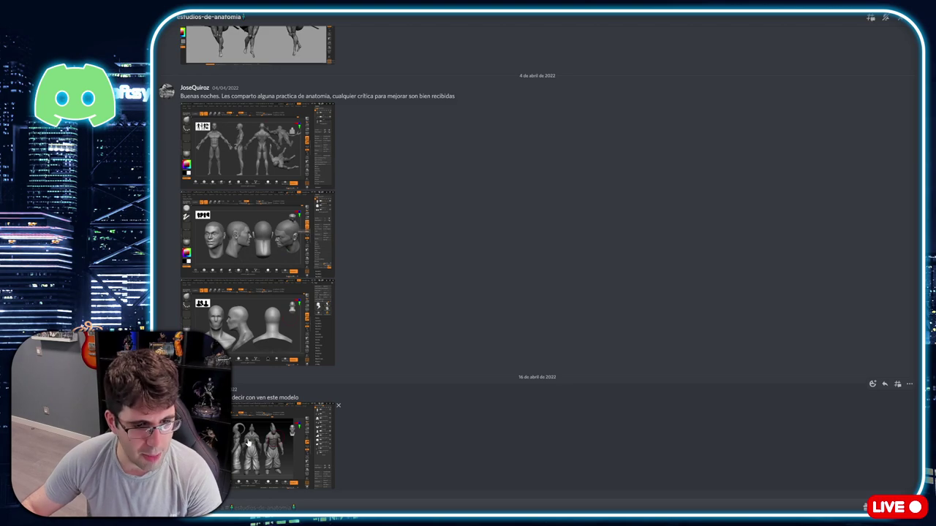
pyautogui.click(247, 442)
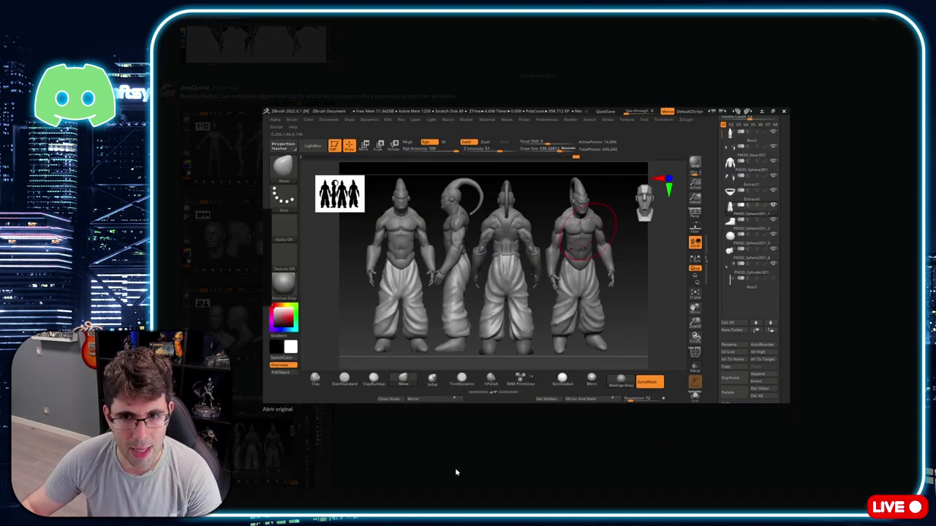
pyautogui.click(438, 477)
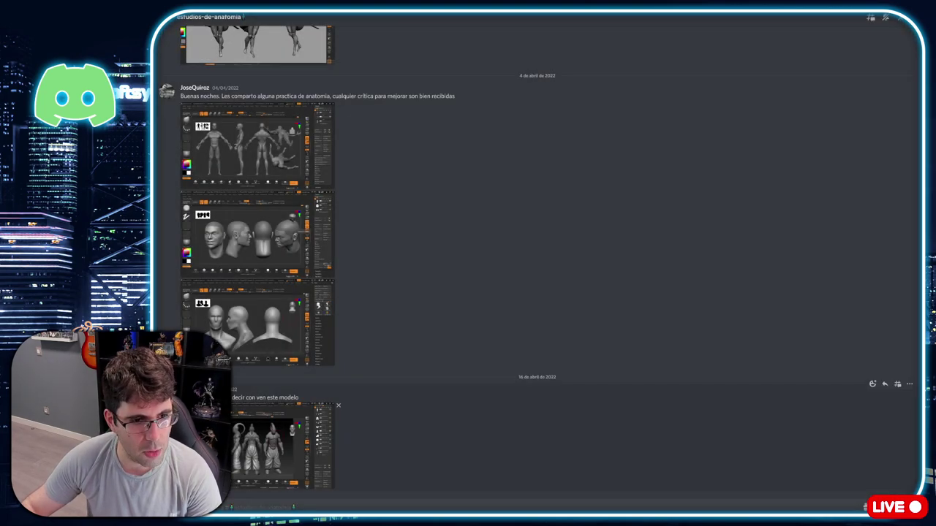
# Go through referencias and archivos_para_corregir to the #timelapses channel
pyautogui.hotkey('alt', 'Up')
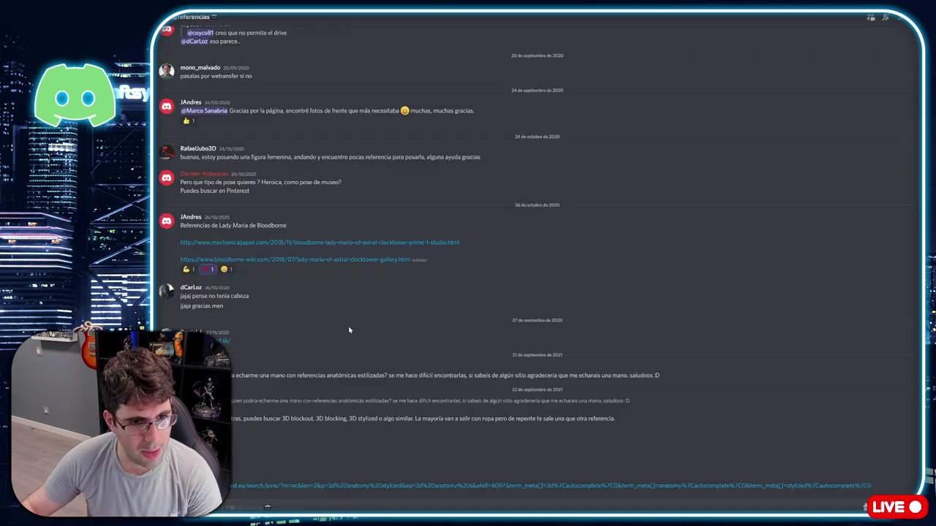
pyautogui.hotkey('alt', 'Up')
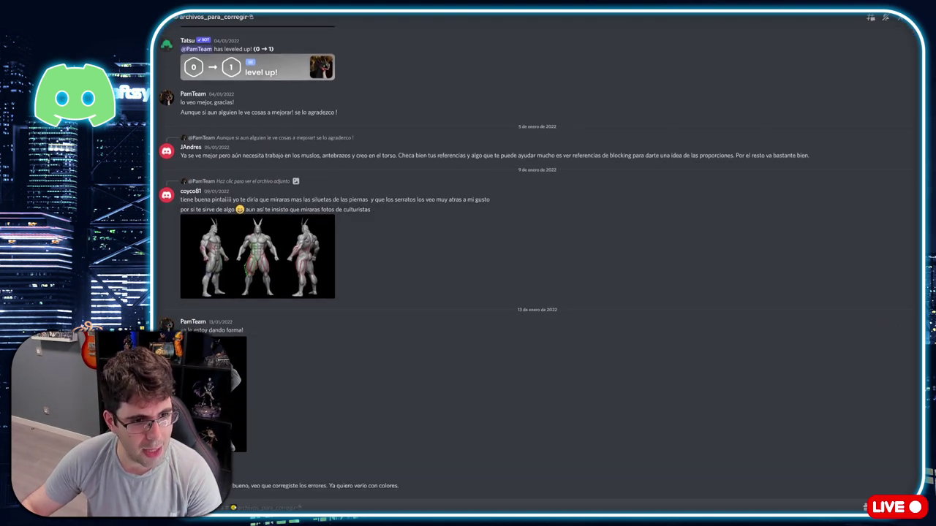
pyautogui.hotkey('alt', 'Up')
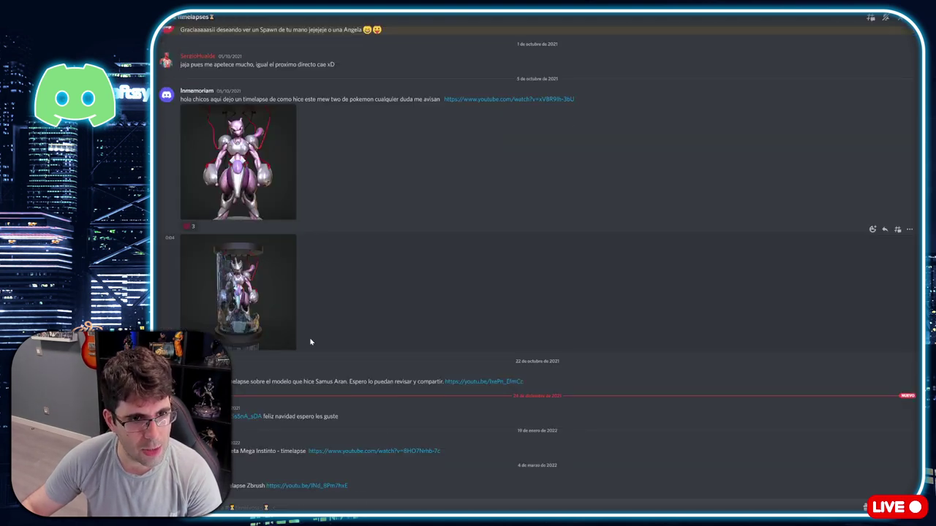
# View the first Mewtwo image and the Mewtwo-in-glass-capsule image enlarged
pyautogui.click(257, 175)
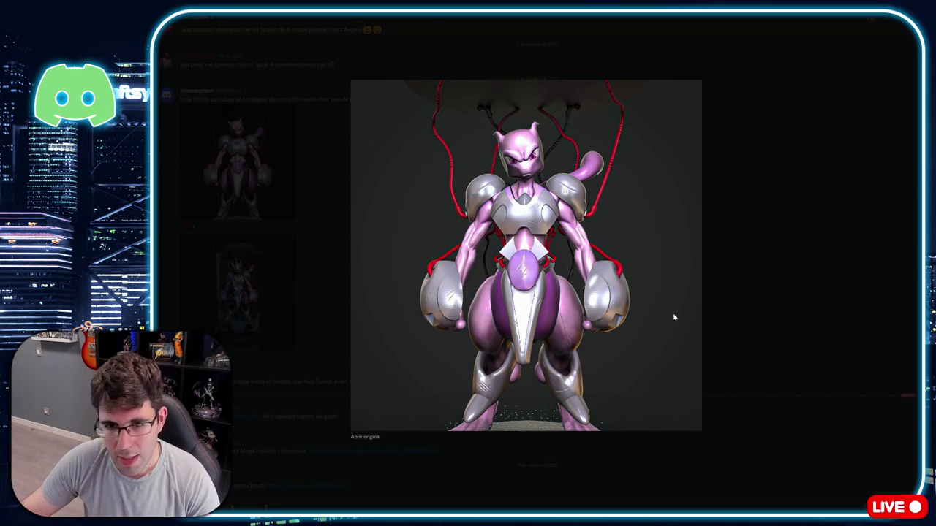
pyautogui.press('Escape')
pyautogui.click(291, 263)
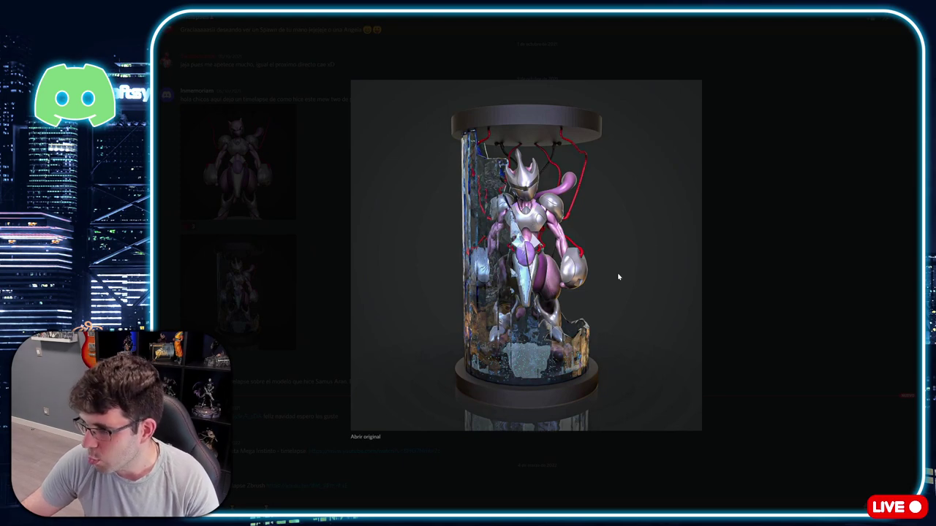
pyautogui.click(748, 290)
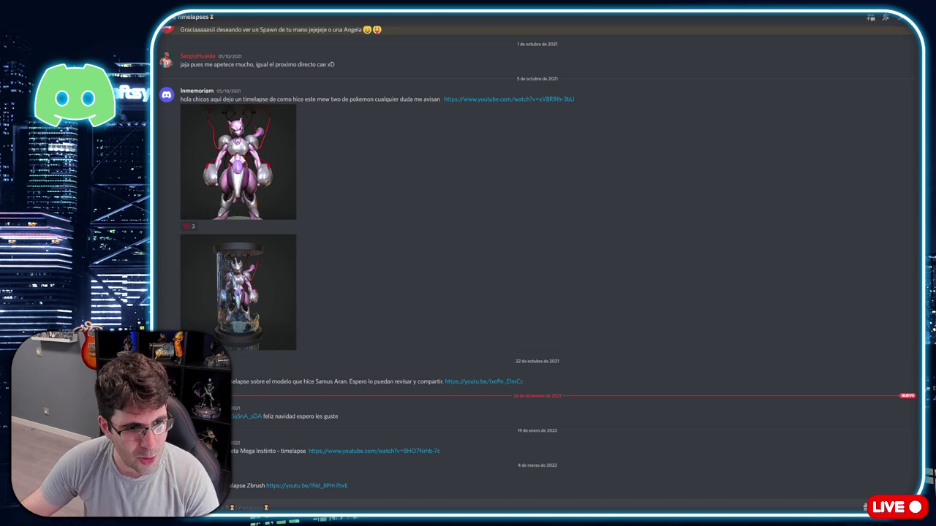
# Go through artstation_challenge, preguntas-para-el-video and recursos channels to #comparte_tu_twitch
pyautogui.hotkey('alt', 'Up')
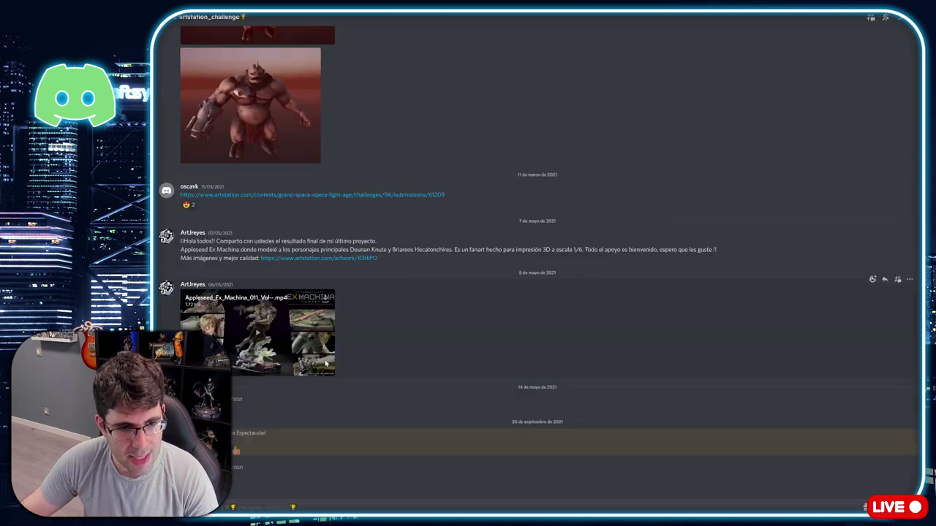
pyautogui.hotkey('alt', 'Up')
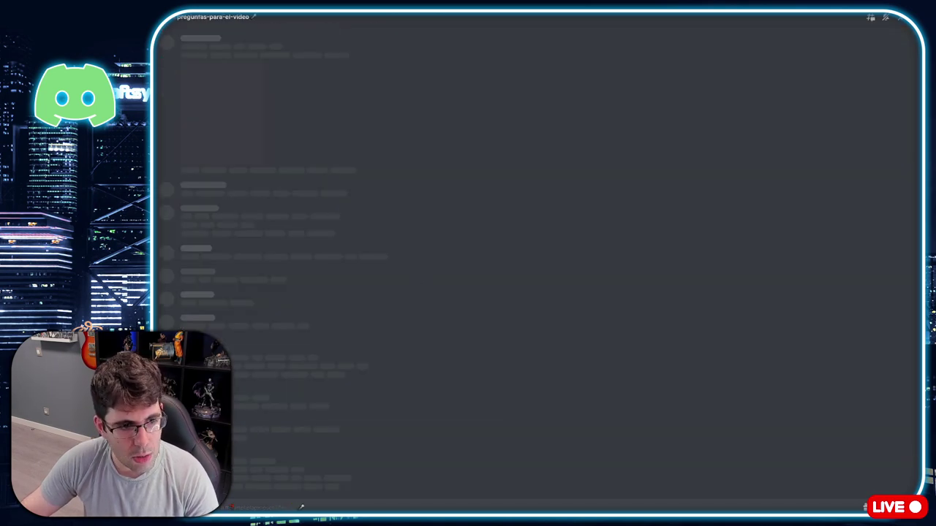
pyautogui.hotkey('alt', 'Up')
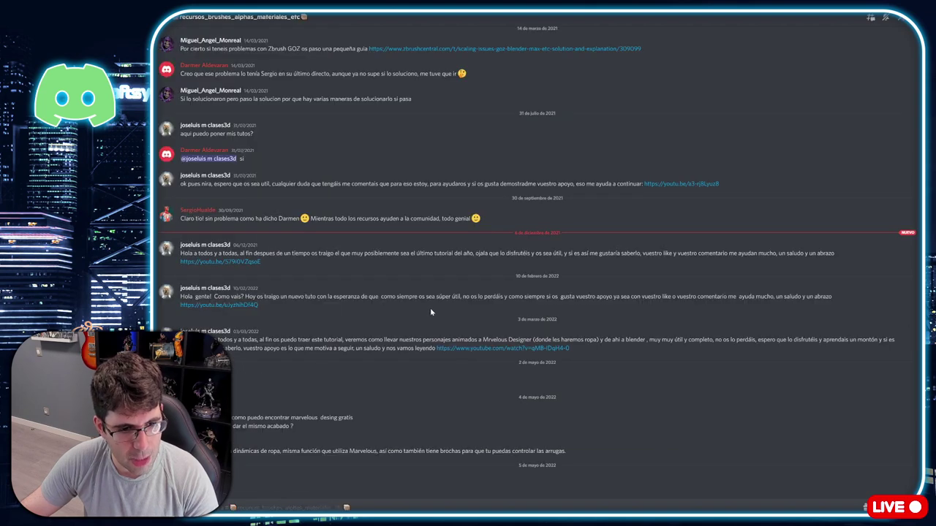
pyautogui.hotkey('alt', 'Up')
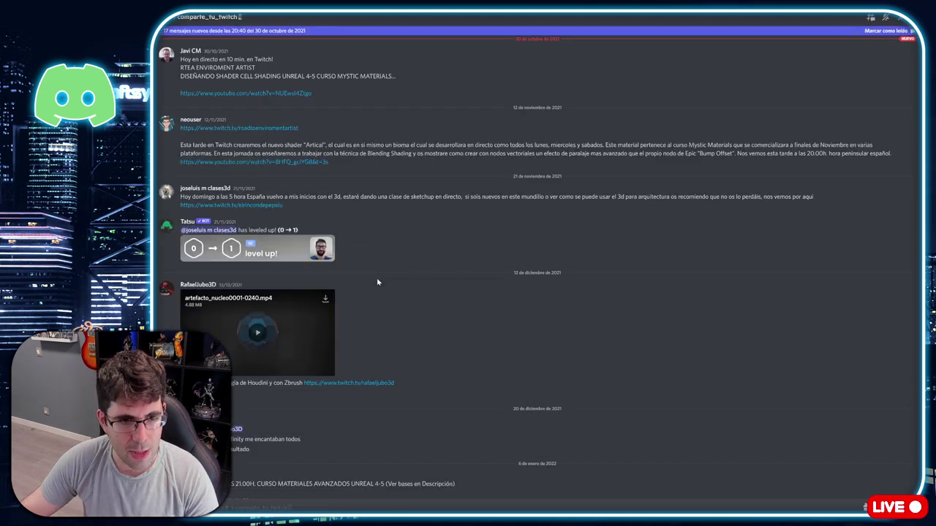
# Scroll through the posts in #comparte_tu_twitch
pyautogui.scroll(-1, 379, 283)
pyautogui.scroll(-1, 378, 282)
pyautogui.scroll(-2, 379, 282)
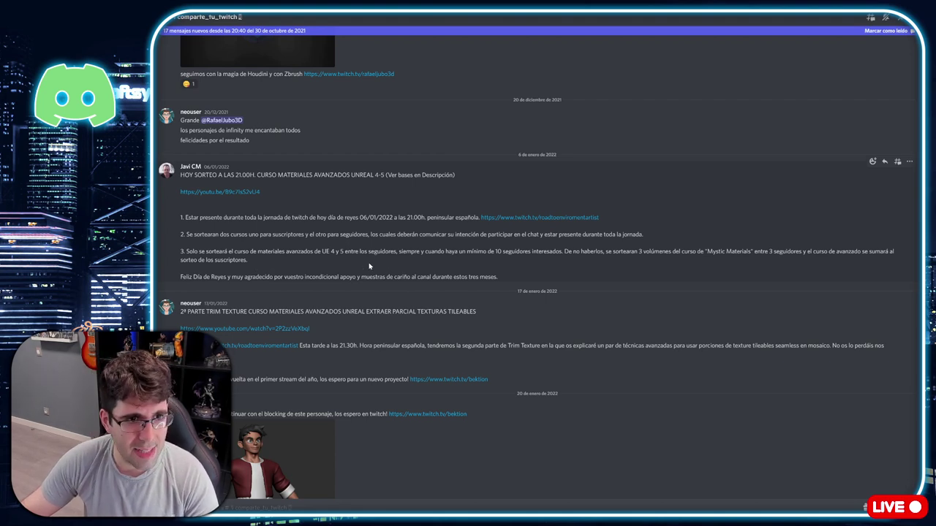
pyautogui.scroll(-3, 388, 257)
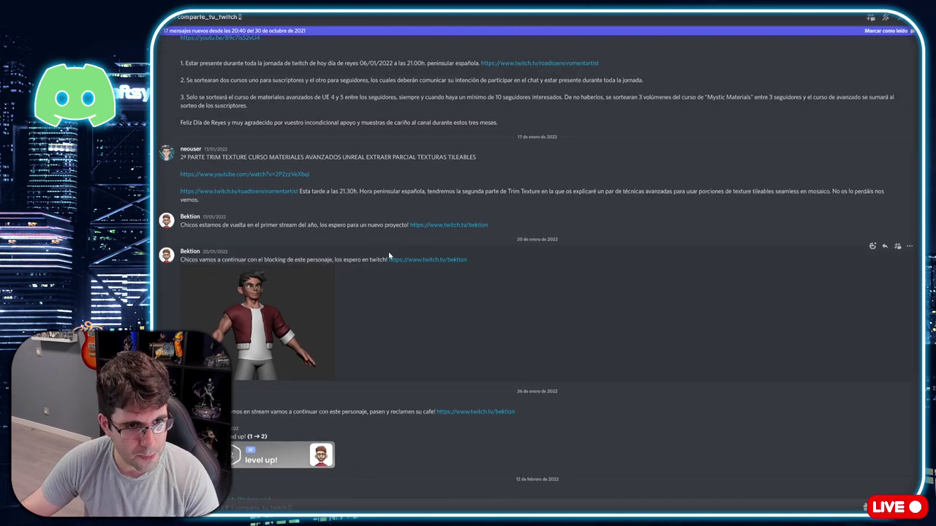
pyautogui.scroll(1, 388, 257)
pyautogui.scroll(2, 386, 259)
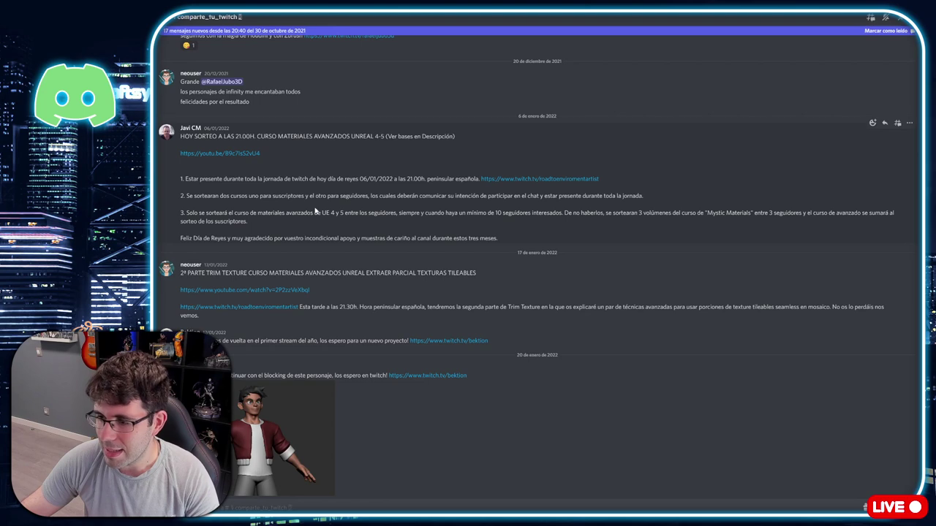
pyautogui.scroll(-1, 332, 205)
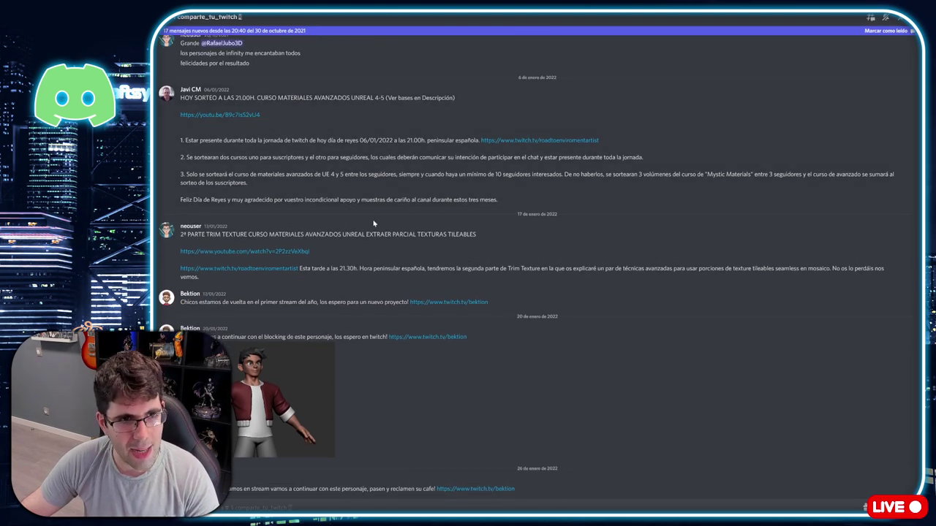
pyautogui.scroll(-3, 388, 219)
pyautogui.scroll(-2, 388, 219)
pyautogui.scroll(-1, 388, 219)
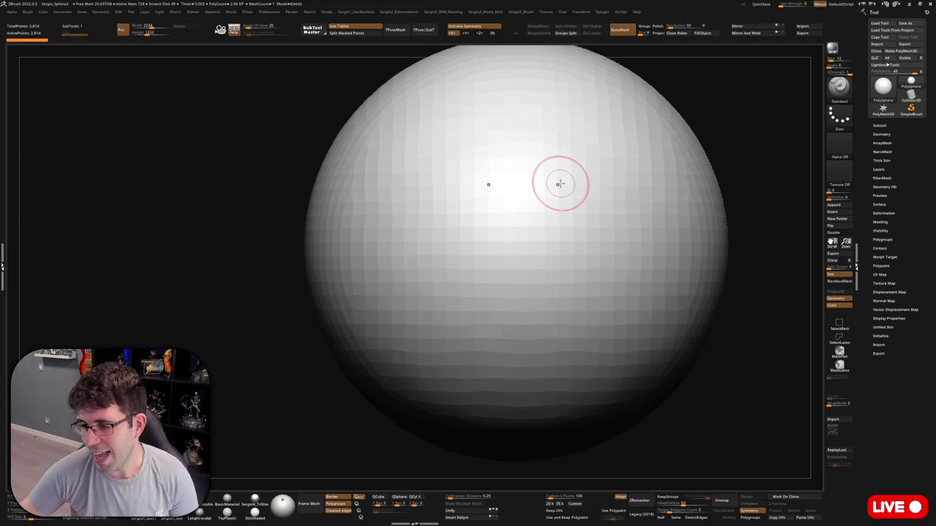
# Push in the sphere's lower side and flatten the head's sides with TrimDynamic
pyautogui.moveTo(767, 205); pyautogui.dragTo(580, 295)
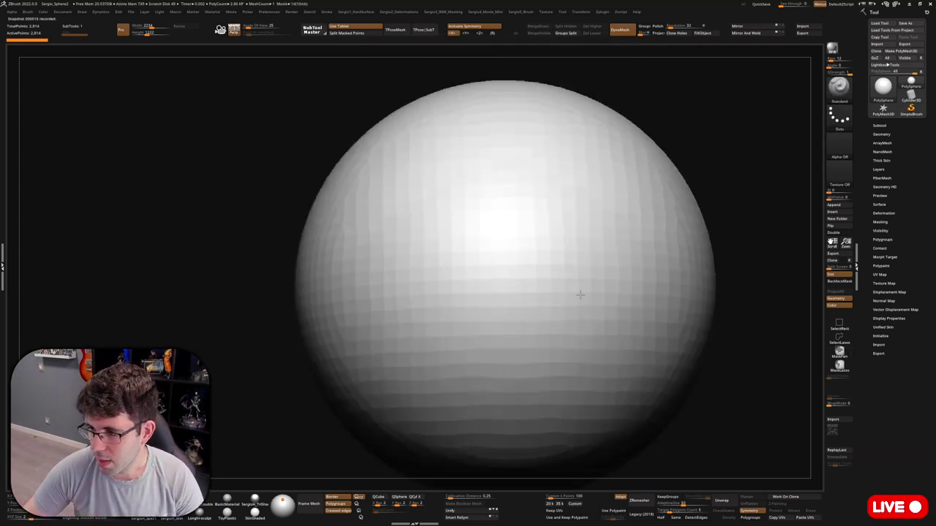
pyautogui.scroll(-5, 580, 295)
pyautogui.keyDown('alt'); pyautogui.moveTo(439, 271); pyautogui.dragTo(552, 271); pyautogui.keyUp('alt')
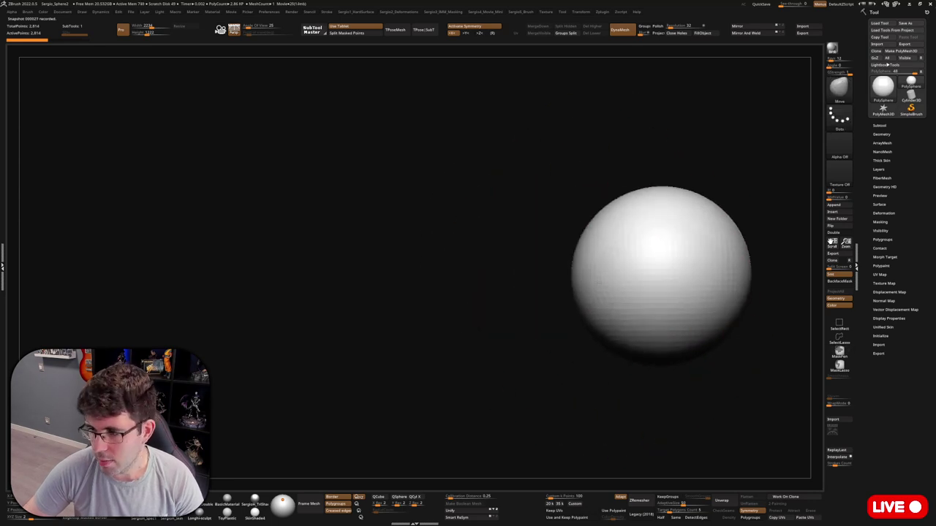
pyautogui.moveTo(596, 313)
pyautogui.mouseDown()
pyautogui.moveTo(587, 360)
pyautogui.moveTo(596, 340)
pyautogui.mouseUp()
pyautogui.moveTo(637, 372); pyautogui.dragTo(632, 314)
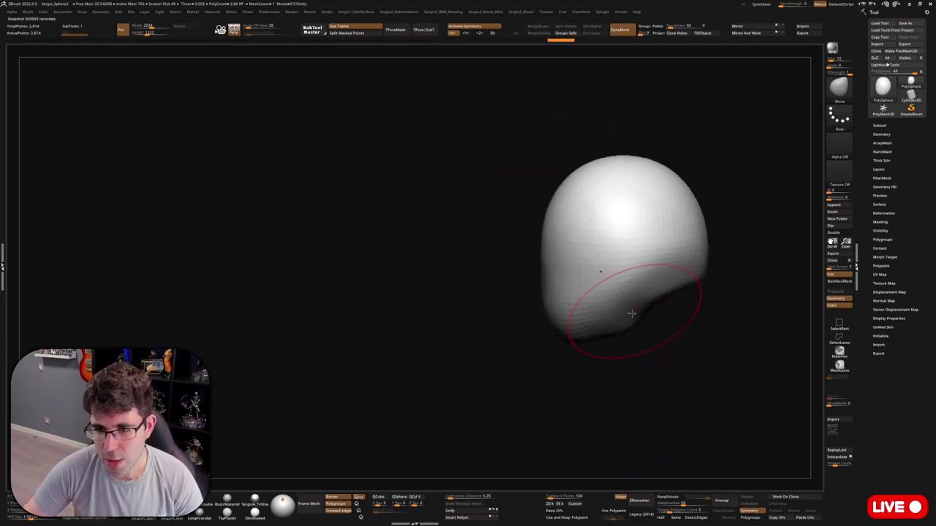
pyautogui.press('b')
pyautogui.press('t')
pyautogui.press('d')
pyautogui.moveTo(627, 272)
pyautogui.mouseDown()
pyautogui.moveTo(617, 330)
pyautogui.moveTo(629, 309)
pyautogui.mouseUp()
# Stretch the neck into a long torso with Transpose, then smooth and round the shoulders
pyautogui.press('b')
pyautogui.press('m')
pyautogui.press('v')
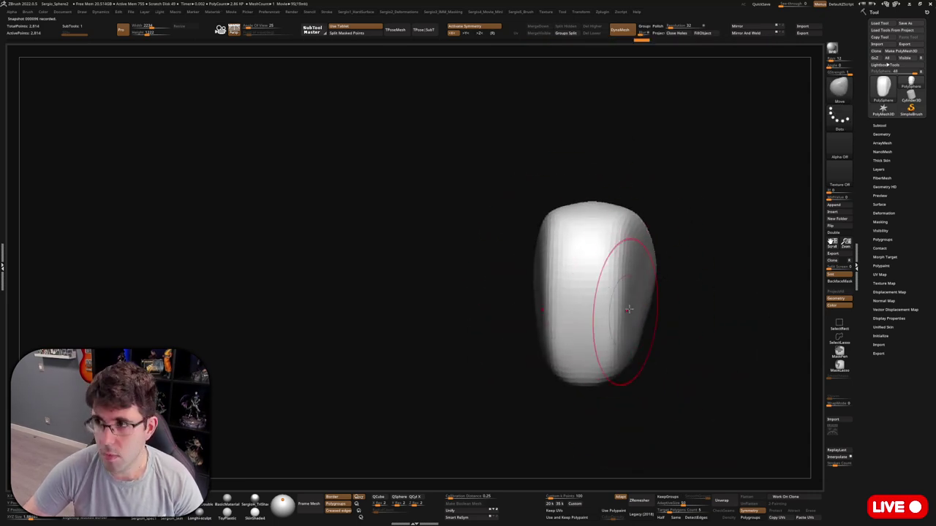
pyautogui.moveTo(629, 309)
pyautogui.mouseDown(button='right')
pyautogui.moveTo(620, 257)
pyautogui.moveTo(539, 261)
pyautogui.moveTo(626, 220)
pyautogui.moveTo(575, 372)
pyautogui.moveTo(554, 373)
pyautogui.moveTo(570, 351)
pyautogui.moveTo(622, 370)
pyautogui.moveTo(569, 268)
pyautogui.moveTo(591, 244)
pyautogui.moveTo(556, 194)
pyautogui.moveTo(706, 90)
pyautogui.mouseUp(button='right')
pyautogui.moveTo(591, 271)
pyautogui.mouseDown(button='right')
pyautogui.moveTo(581, 230)
pyautogui.moveTo(683, 359)
pyautogui.moveTo(548, 234)
pyautogui.mouseUp(button='right')
pyautogui.press('w')
pyautogui.moveTo(429, 236); pyautogui.dragTo(530, 243, button='right')
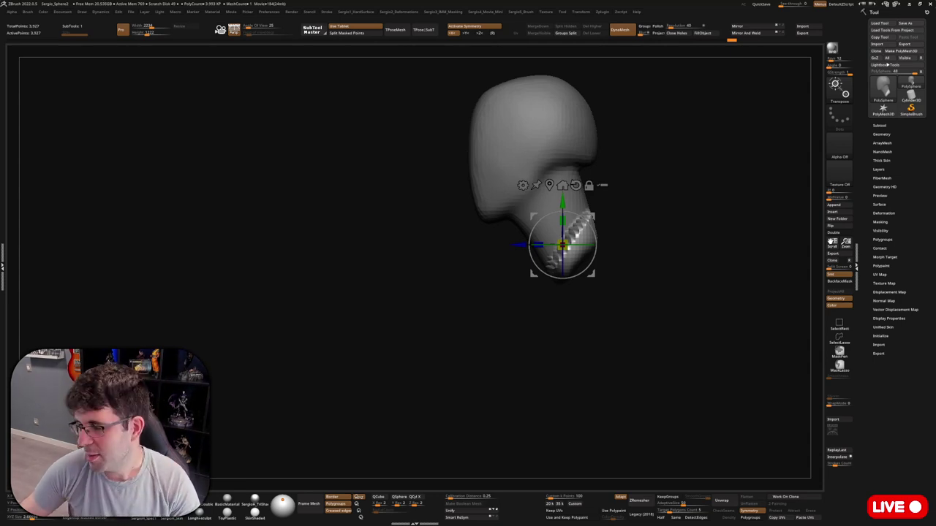
pyautogui.moveTo(562, 219)
pyautogui.mouseDown()
pyautogui.moveTo(552, 313)
pyautogui.moveTo(533, 334)
pyautogui.mouseUp()
pyautogui.press('q')
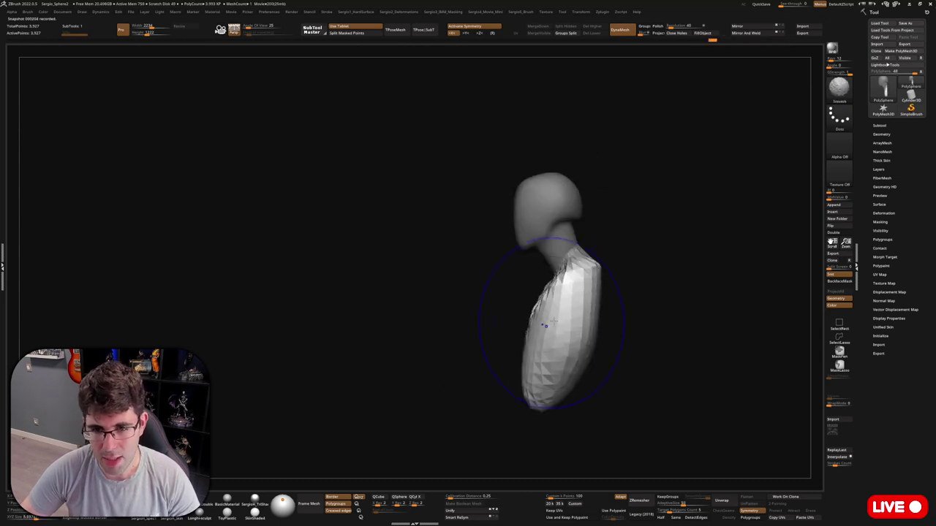
pyautogui.keyDown('shift'); pyautogui.moveTo(566, 412); pyautogui.dragTo(560, 292); pyautogui.keyUp('shift')
pyautogui.moveTo(621, 292)
pyautogui.mouseDown()
pyautogui.moveTo(589, 364)
pyautogui.moveTo(637, 324)
pyautogui.moveTo(502, 329)
pyautogui.moveTo(517, 321)
pyautogui.moveTo(585, 344)
pyautogui.moveTo(593, 329)
pyautogui.moveTo(543, 409)
pyautogui.moveTo(553, 418)
pyautogui.moveTo(543, 271)
pyautogui.moveTo(553, 289)
pyautogui.moveTo(502, 356)
pyautogui.moveTo(522, 251)
pyautogui.moveTo(729, 251)
pyautogui.mouseUp()
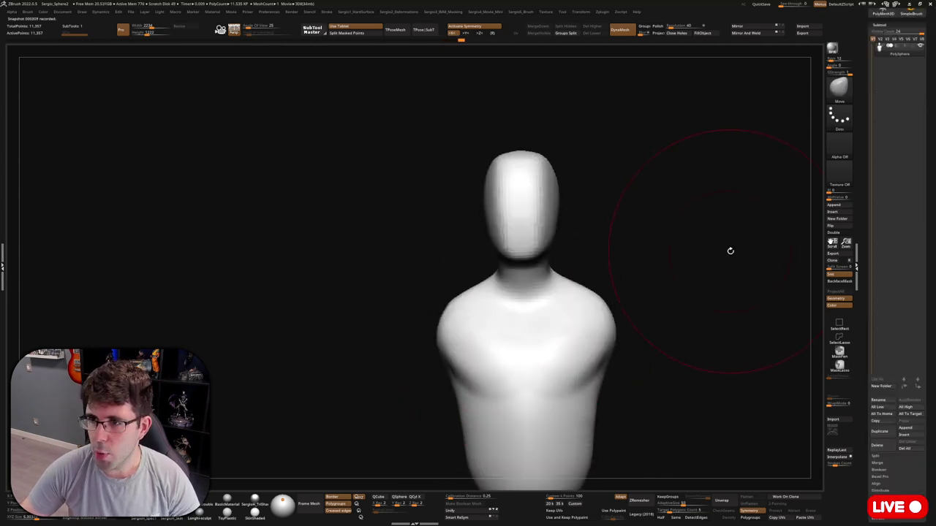
# Append a new PolySphere subtool and position it over the mannequin's upper torso
pyautogui.click(833, 205)
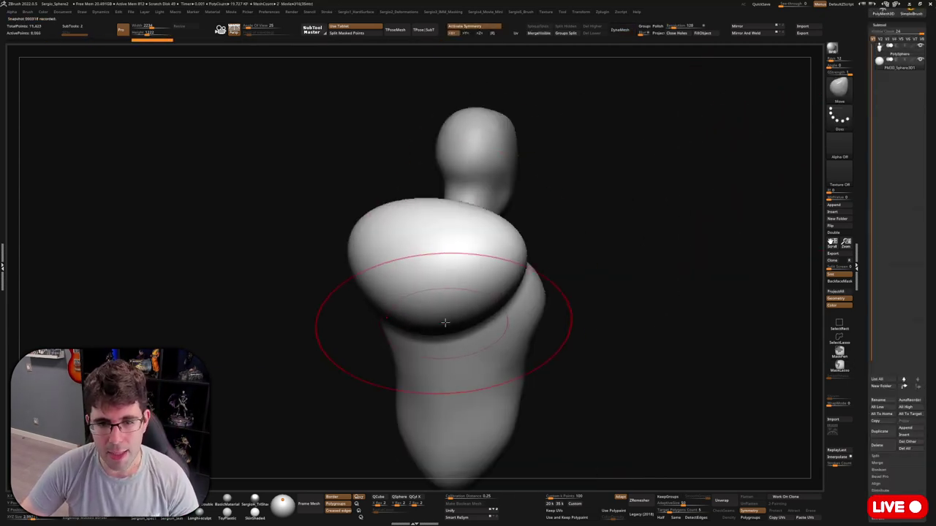
pyautogui.moveTo(525, 216)
pyautogui.mouseDown()
pyautogui.moveTo(485, 293)
pyautogui.moveTo(529, 292)
pyautogui.moveTo(497, 293)
pyautogui.moveTo(543, 270)
pyautogui.moveTo(577, 352)
pyautogui.moveTo(591, 236)
pyautogui.moveTo(556, 239)
pyautogui.moveTo(575, 251)
pyautogui.moveTo(606, 240)
pyautogui.moveTo(564, 131)
pyautogui.moveTo(565, 274)
pyautogui.moveTo(554, 182)
pyautogui.moveTo(663, 227)
pyautogui.mouseUp()
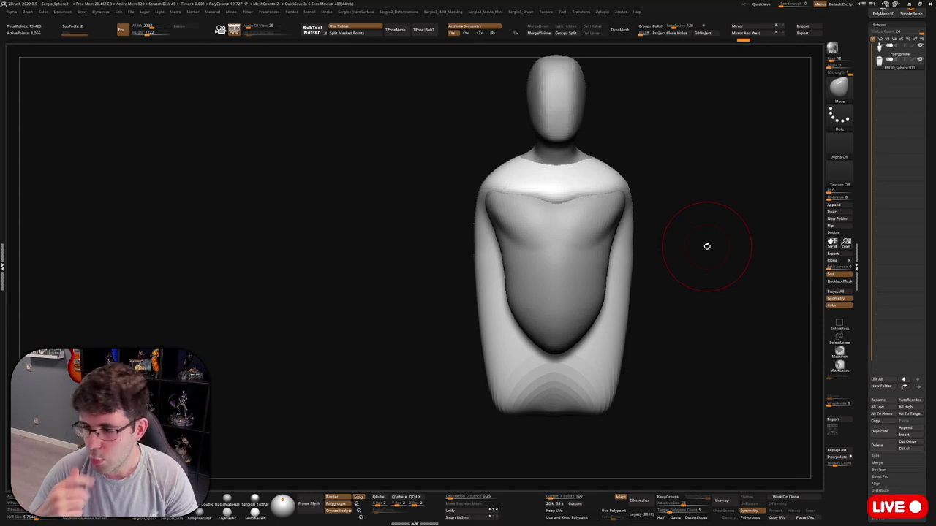
pyautogui.moveTo(706, 246)
pyautogui.keyDown('alt'); pyautogui.mouseDown()
pyautogui.moveTo(646, 324)
pyautogui.moveTo(577, 302)
pyautogui.moveTo(489, 295)
pyautogui.mouseUp(); pyautogui.keyUp('alt')
pyautogui.press('w')
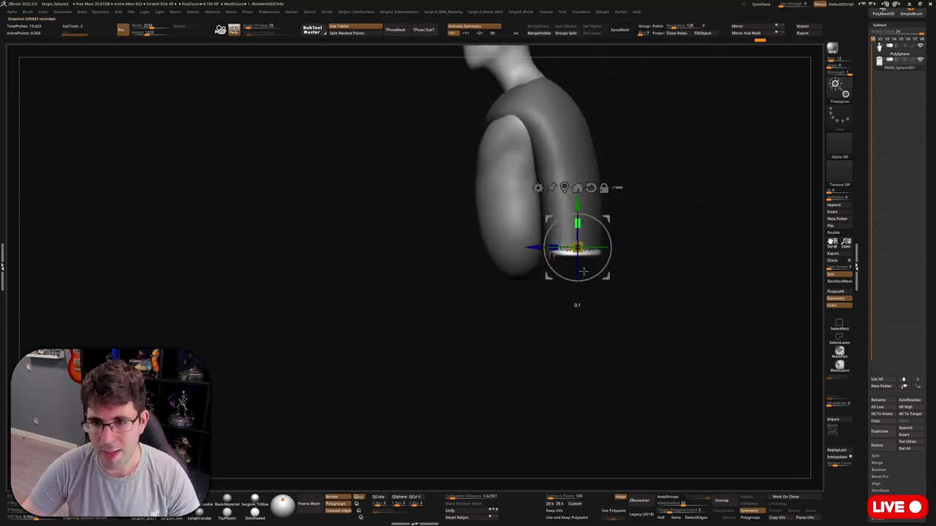
pyautogui.press('q')
pyautogui.moveTo(578, 245)
pyautogui.mouseDown()
pyautogui.moveTo(648, 320)
pyautogui.moveTo(616, 292)
pyautogui.moveTo(600, 241)
pyautogui.moveTo(210, 299)
pyautogui.mouseUp()
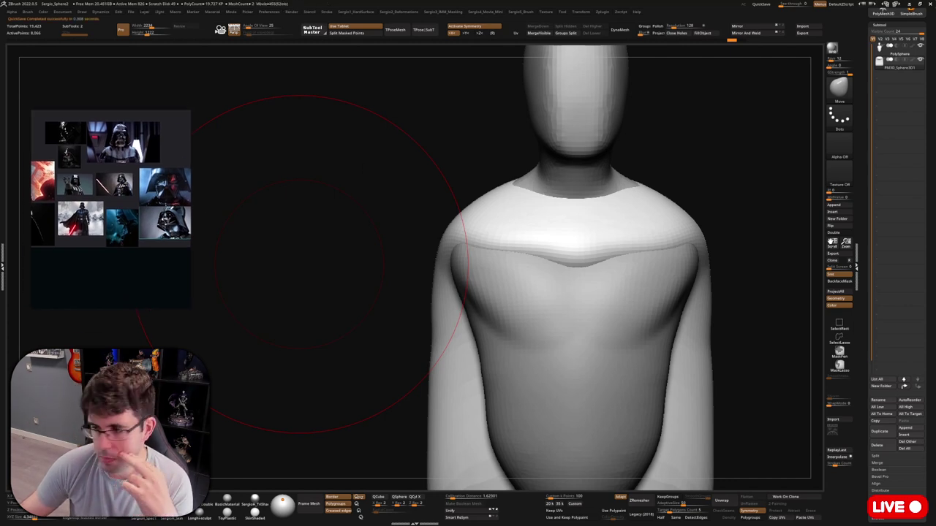
# Inspect the shoulder piece alone and with the body by toggling Solo
pyautogui.moveTo(300, 260); pyautogui.dragTo(307, 265)
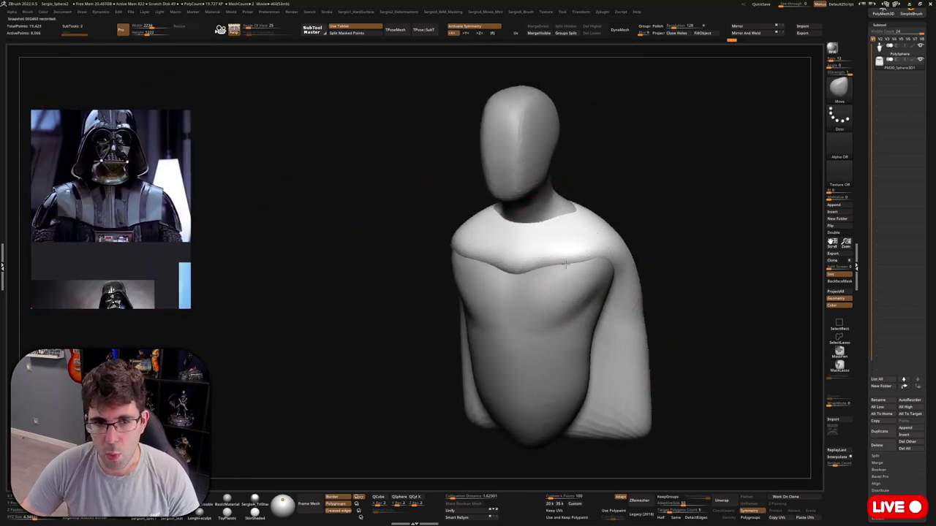
pyautogui.moveTo(208, 183)
pyautogui.mouseDown()
pyautogui.moveTo(660, 207)
pyautogui.moveTo(560, 245)
pyautogui.mouseUp()
pyautogui.moveTo(560, 245)
pyautogui.mouseDown(button='right')
pyautogui.moveTo(558, 227)
pyautogui.moveTo(704, 328)
pyautogui.moveTo(627, 299)
pyautogui.moveTo(550, 67)
pyautogui.moveTo(637, 271)
pyautogui.moveTo(696, 320)
pyautogui.moveTo(619, 285)
pyautogui.mouseUp(button='right')
pyautogui.moveTo(699, 248)
pyautogui.mouseDown(button='right')
pyautogui.moveTo(554, 314)
pyautogui.moveTo(511, 293)
pyautogui.mouseUp(button='right')
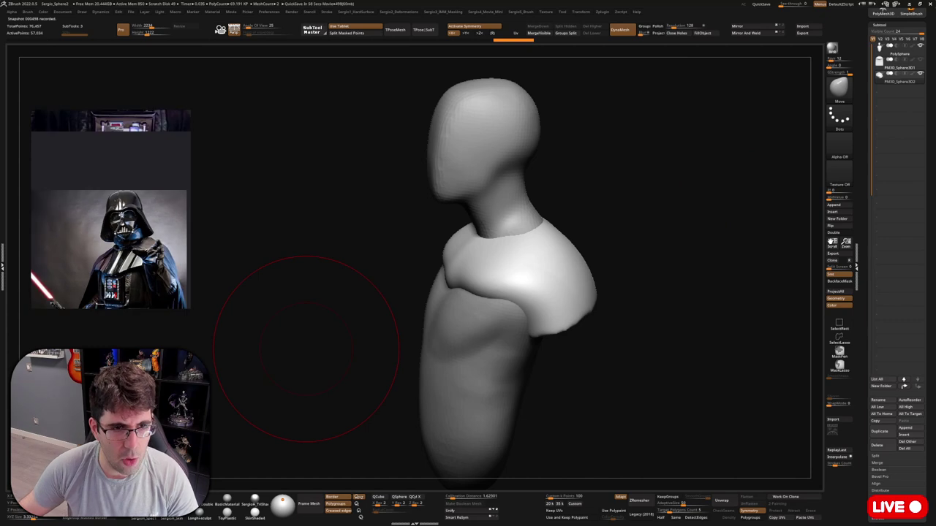
pyautogui.moveTo(306, 350); pyautogui.dragTo(648, 234, button='right')
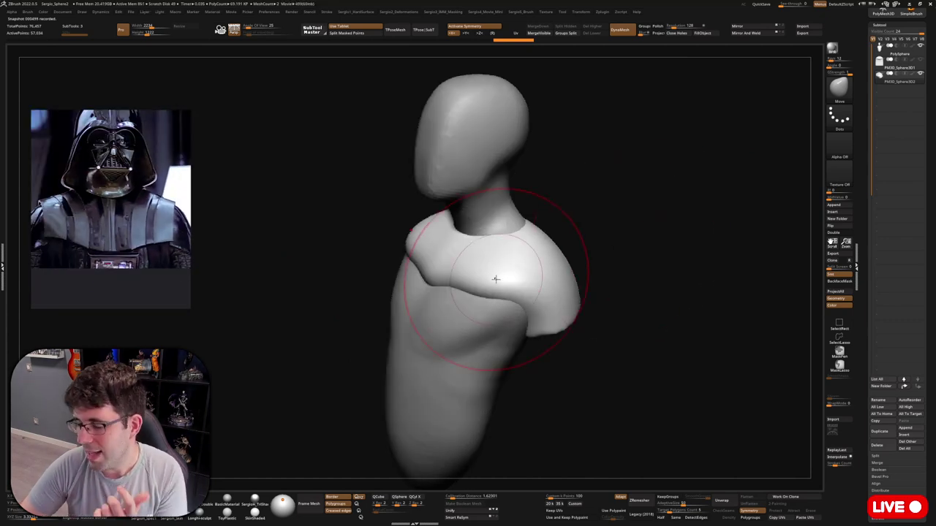
pyautogui.moveTo(496, 279)
pyautogui.mouseDown(button='right')
pyautogui.moveTo(631, 242)
pyautogui.moveTo(516, 301)
pyautogui.mouseUp(button='right')
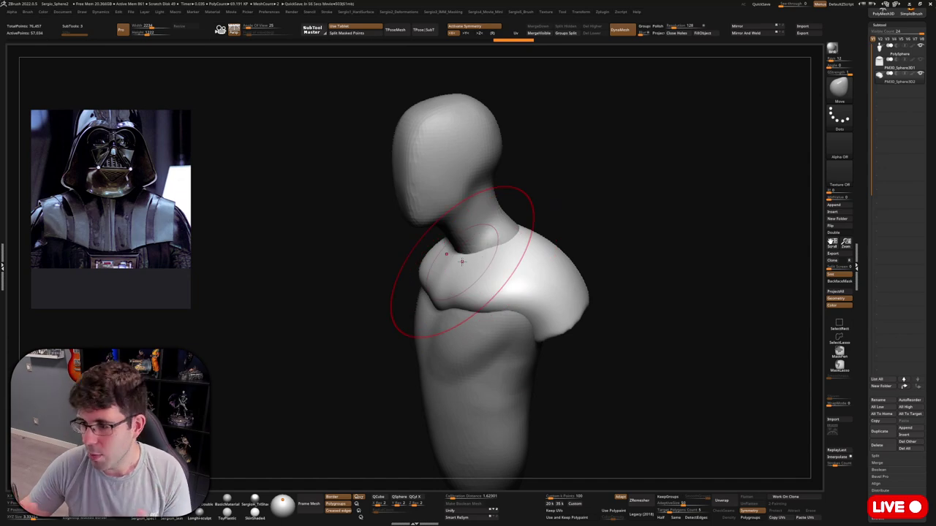
pyautogui.moveTo(461, 261)
pyautogui.mouseDown(button='right')
pyautogui.moveTo(546, 297)
pyautogui.moveTo(484, 334)
pyautogui.moveTo(529, 381)
pyautogui.moveTo(502, 365)
pyautogui.moveTo(524, 324)
pyautogui.moveTo(461, 351)
pyautogui.moveTo(502, 303)
pyautogui.moveTo(528, 338)
pyautogui.moveTo(527, 391)
pyautogui.moveTo(512, 345)
pyautogui.moveTo(471, 387)
pyautogui.moveTo(456, 356)
pyautogui.moveTo(517, 374)
pyautogui.moveTo(498, 366)
pyautogui.moveTo(533, 366)
pyautogui.moveTo(512, 366)
pyautogui.moveTo(558, 334)
pyautogui.moveTo(565, 377)
pyautogui.moveTo(606, 386)
pyautogui.moveTo(585, 366)
pyautogui.moveTo(461, 386)
pyautogui.moveTo(472, 389)
pyautogui.moveTo(488, 364)
pyautogui.moveTo(548, 328)
pyautogui.moveTo(553, 313)
pyautogui.moveTo(560, 350)
pyautogui.moveTo(626, 372)
pyautogui.moveTo(637, 340)
pyautogui.moveTo(633, 353)
pyautogui.mouseUp(button='right')
pyautogui.keyDown('ctrl'); pyautogui.keyDown('shift'); pyautogui.click(545, 296); pyautogui.keyUp('shift'); pyautogui.keyUp('ctrl')
pyautogui.keyDown('ctrl'); pyautogui.keyDown('shift'); pyautogui.click(556, 220); pyautogui.keyUp('shift'); pyautogui.keyUp('ctrl')
pyautogui.keyDown('ctrl'); pyautogui.keyDown('shift'); pyautogui.click(501, 365); pyautogui.keyUp('shift'); pyautogui.keyUp('ctrl')
pyautogui.keyDown('ctrl'); pyautogui.keyDown('shift'); pyautogui.click(529, 343); pyautogui.keyUp('shift'); pyautogui.keyUp('ctrl')
# Shape the collar plate by alternating TrimDynamic flattening with Move brush pulls
pyautogui.press('b')
pyautogui.press('t')
pyautogui.press('d')
pyautogui.press('b')
pyautogui.press('m')
pyautogui.press('v')
pyautogui.press('b')
pyautogui.press('t')
pyautogui.press('d')
pyautogui.press('b')
pyautogui.press('m')
pyautogui.press('v')
# Flatten the collar's dark notch and front faces into crisp planes with TrimDynamic
pyautogui.press('b')
pyautogui.press('t')
pyautogui.press('d')
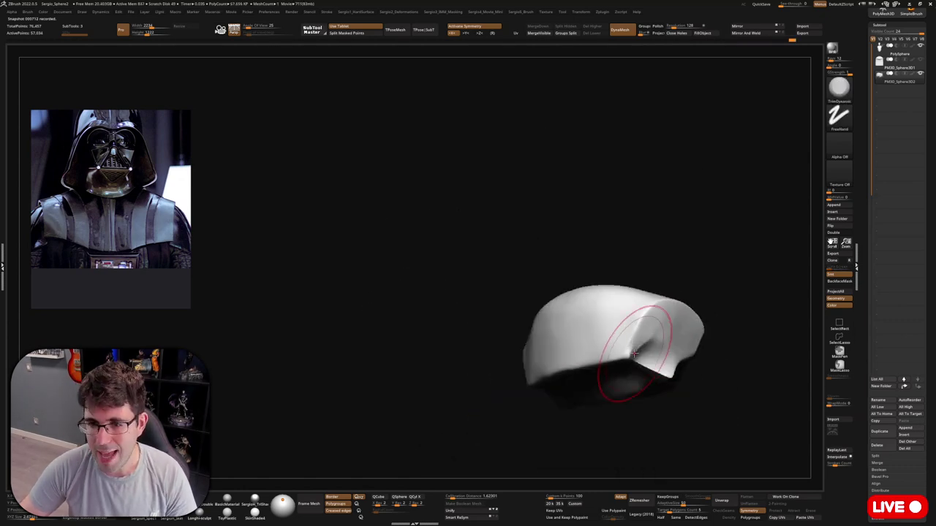
pyautogui.moveTo(637, 334); pyautogui.dragTo(648, 355)
pyautogui.moveTo(654, 360)
pyautogui.mouseDown(button='right')
pyautogui.moveTo(660, 363)
pyautogui.moveTo(656, 317)
pyautogui.mouseUp(button='right')
pyautogui.moveTo(587, 455); pyautogui.dragTo(620, 400)
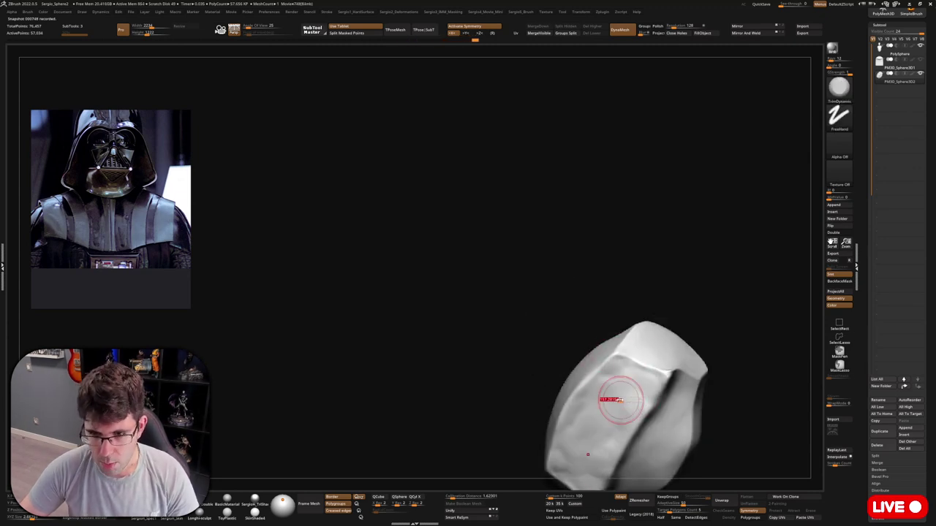
pyautogui.moveTo(620, 399)
pyautogui.mouseDown(button='right')
pyautogui.moveTo(622, 419)
pyautogui.moveTo(672, 341)
pyautogui.moveTo(587, 310)
pyautogui.moveTo(592, 338)
pyautogui.mouseUp(button='right')
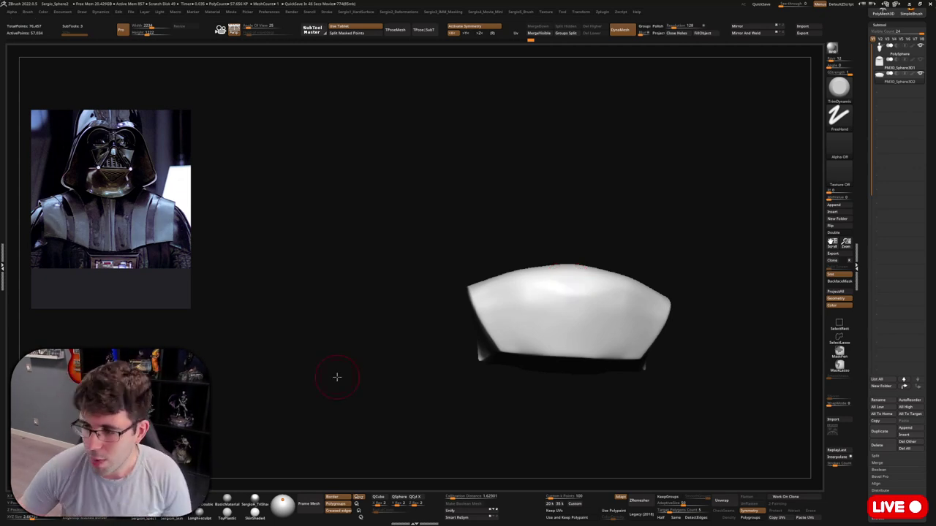
# Turn Solo off to show the whole mannequin and orbit to a front view of the collar
pyautogui.moveTo(338, 376)
pyautogui.mouseDown(button='right')
pyautogui.moveTo(617, 303)
pyautogui.moveTo(644, 309)
pyautogui.mouseUp(button='right')
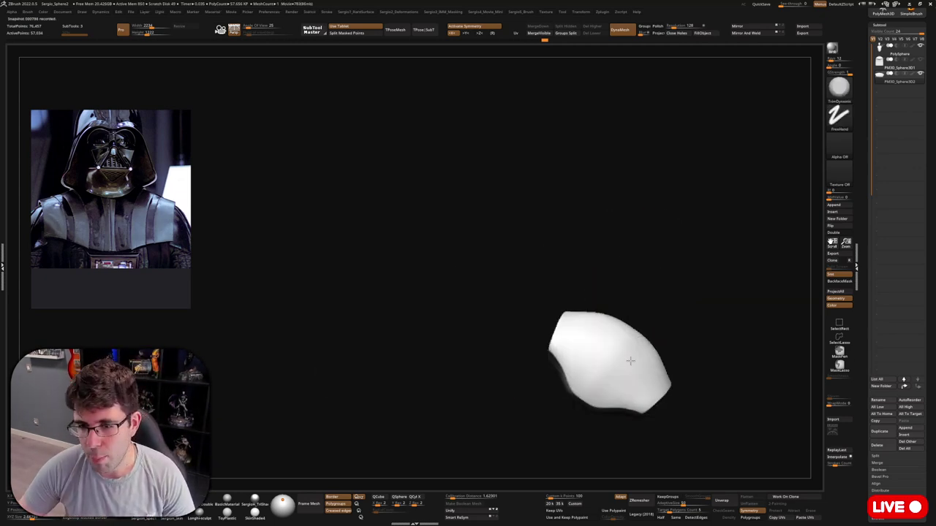
pyautogui.keyDown('ctrl'); pyautogui.keyDown('shift'); pyautogui.click(636, 351); pyautogui.keyUp('shift'); pyautogui.keyUp('ctrl')
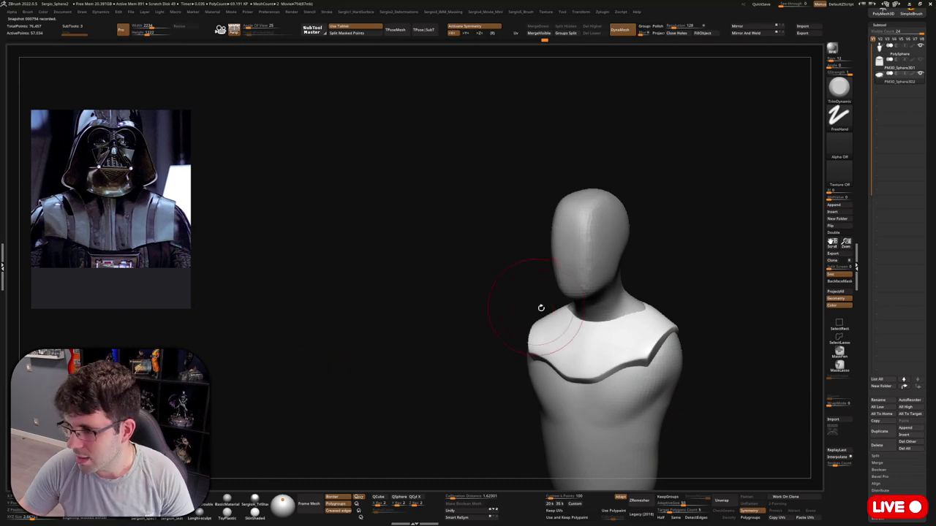
pyautogui.moveTo(319, 433)
pyautogui.mouseDown(button='right')
pyautogui.moveTo(637, 329)
pyautogui.moveTo(634, 261)
pyautogui.moveTo(658, 241)
pyautogui.moveTo(606, 244)
pyautogui.moveTo(656, 273)
pyautogui.moveTo(563, 313)
pyautogui.moveTo(540, 340)
pyautogui.moveTo(563, 320)
pyautogui.moveTo(581, 356)
pyautogui.moveTo(548, 329)
pyautogui.moveTo(563, 327)
pyautogui.moveTo(538, 319)
pyautogui.mouseUp(button='right')
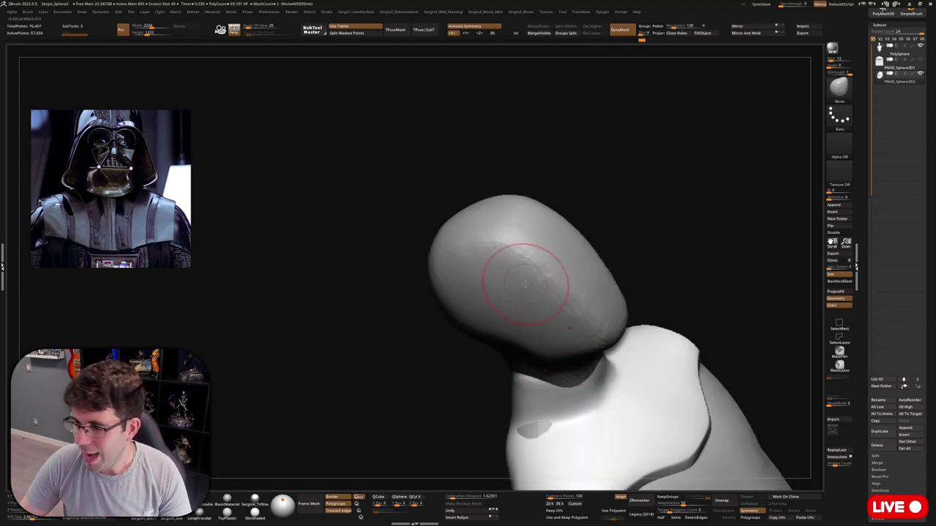
pyautogui.moveTo(514, 273)
pyautogui.mouseDown(button='right')
pyautogui.moveTo(559, 354)
pyautogui.moveTo(560, 334)
pyautogui.moveTo(591, 314)
pyautogui.moveTo(621, 351)
pyautogui.moveTo(544, 332)
pyautogui.moveTo(564, 355)
pyautogui.moveTo(595, 359)
pyautogui.moveTo(581, 277)
pyautogui.mouseUp(button='right')
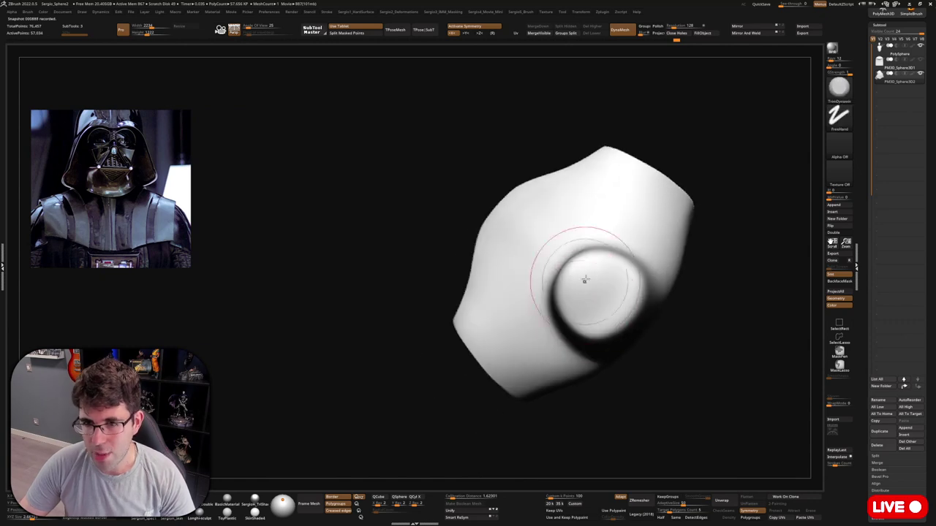
pyautogui.moveTo(585, 156)
pyautogui.mouseDown(button='right')
pyautogui.moveTo(607, 309)
pyautogui.moveTo(649, 350)
pyautogui.moveTo(618, 329)
pyautogui.mouseUp(button='right')
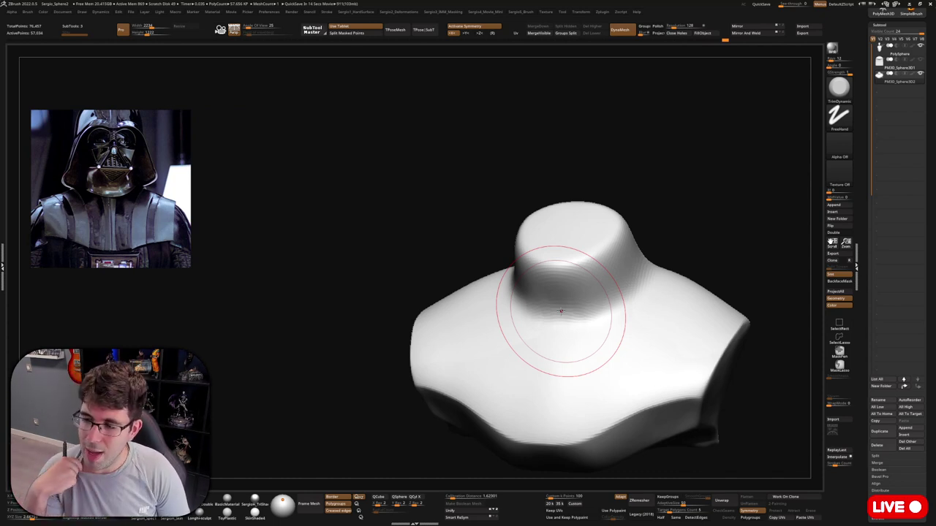
pyautogui.press('b')
pyautogui.press('m')
pyautogui.press('v')
pyautogui.moveTo(563, 198)
pyautogui.mouseDown(button='right')
pyautogui.moveTo(597, 282)
pyautogui.moveTo(548, 234)
pyautogui.mouseUp(button='right')
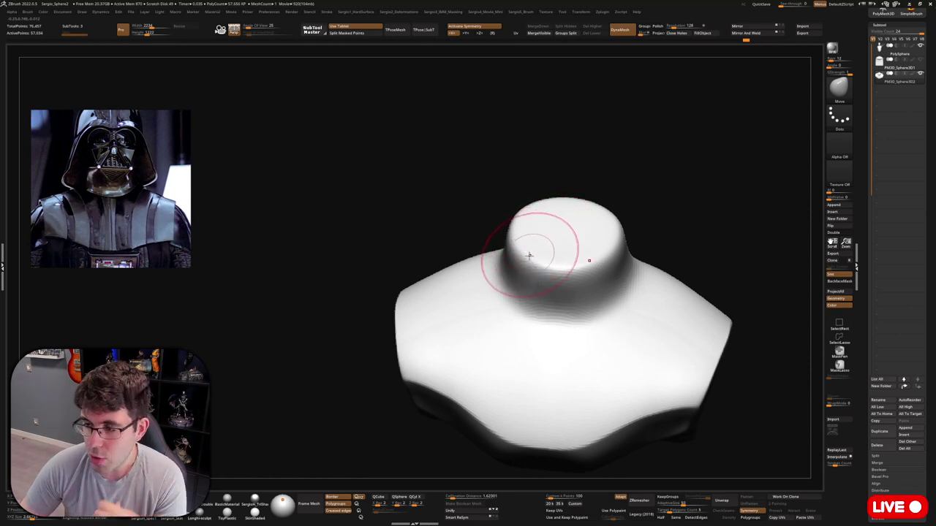
pyautogui.moveTo(505, 252); pyautogui.dragTo(651, 183, button='right')
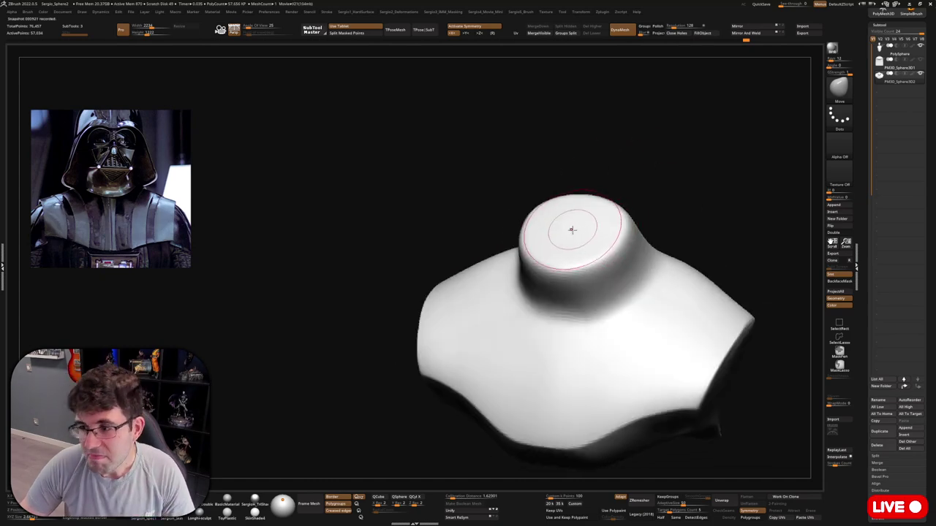
pyautogui.keyDown('ctrl'); pyautogui.moveTo(569, 215); pyautogui.dragTo(566, 249, button='right'); pyautogui.keyUp('ctrl')
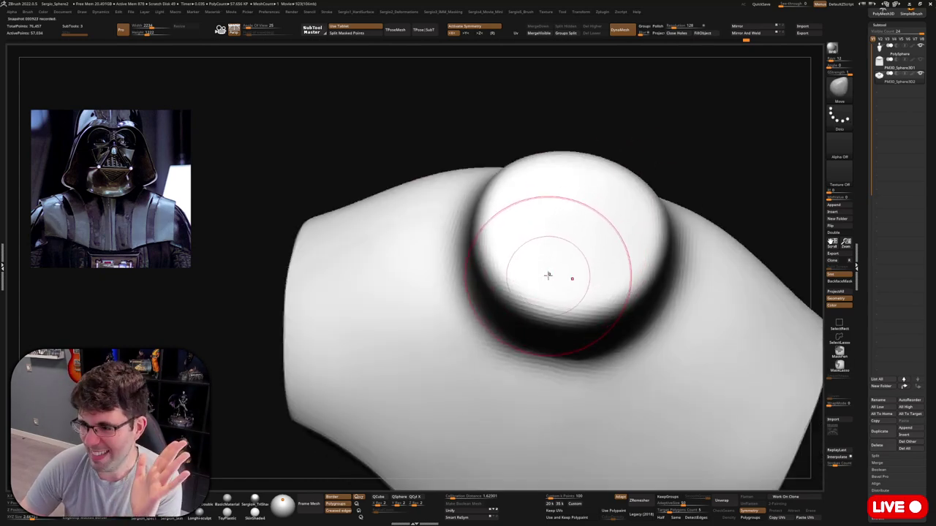
pyautogui.press('f')
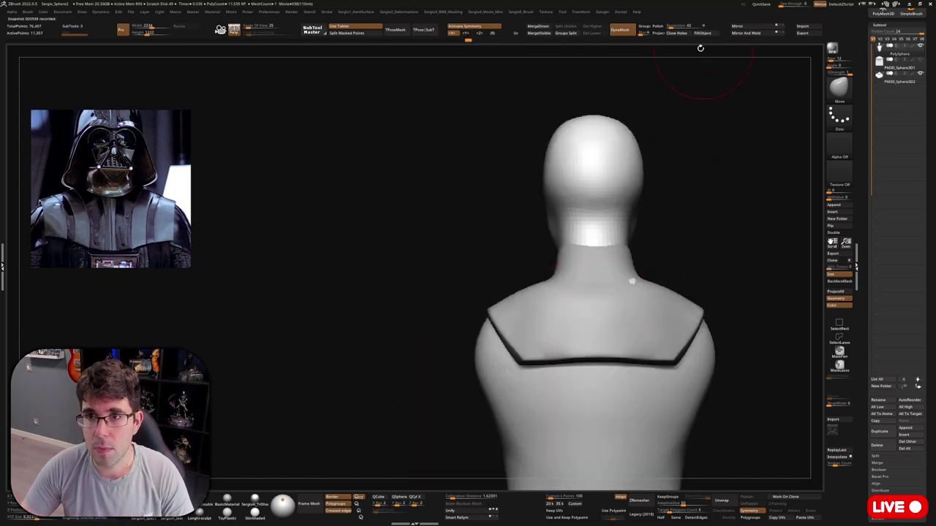
pyautogui.moveTo(700, 48)
pyautogui.mouseDown()
pyautogui.moveTo(637, 293)
pyautogui.moveTo(502, 271)
pyautogui.moveTo(564, 293)
pyautogui.moveTo(580, 281)
pyautogui.moveTo(539, 272)
pyautogui.moveTo(616, 230)
pyautogui.moveTo(557, 249)
pyautogui.moveTo(689, 271)
pyautogui.moveTo(516, 324)
pyautogui.moveTo(558, 264)
pyautogui.mouseUp()
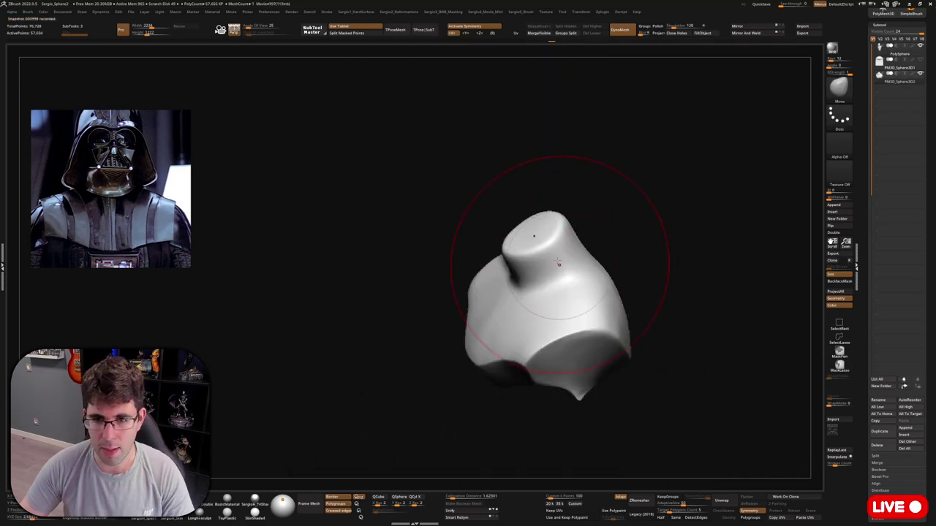
pyautogui.moveTo(603, 213)
pyautogui.mouseDown()
pyautogui.moveTo(578, 263)
pyautogui.moveTo(595, 283)
pyautogui.moveTo(594, 303)
pyautogui.mouseUp()
pyautogui.moveTo(567, 272)
pyautogui.mouseDown()
pyautogui.moveTo(591, 353)
pyautogui.moveTo(565, 274)
pyautogui.mouseUp()
pyautogui.moveTo(559, 217)
pyautogui.mouseDown()
pyautogui.moveTo(533, 157)
pyautogui.moveTo(547, 246)
pyautogui.mouseUp()
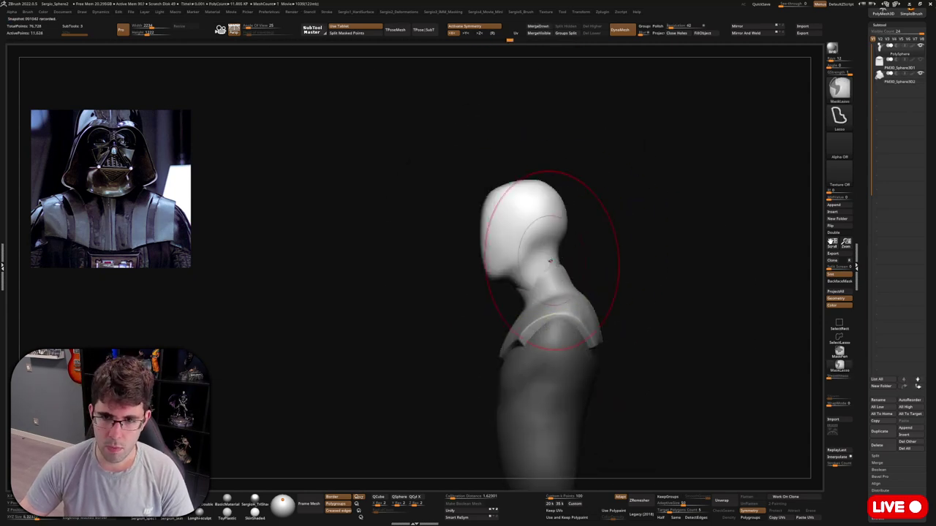
pyautogui.moveTo(526, 279)
pyautogui.mouseDown()
pyautogui.moveTo(541, 263)
pyautogui.moveTo(536, 243)
pyautogui.moveTo(547, 224)
pyautogui.moveTo(523, 250)
pyautogui.mouseUp()
pyautogui.press('b')
pyautogui.press('s')
pyautogui.press('t')
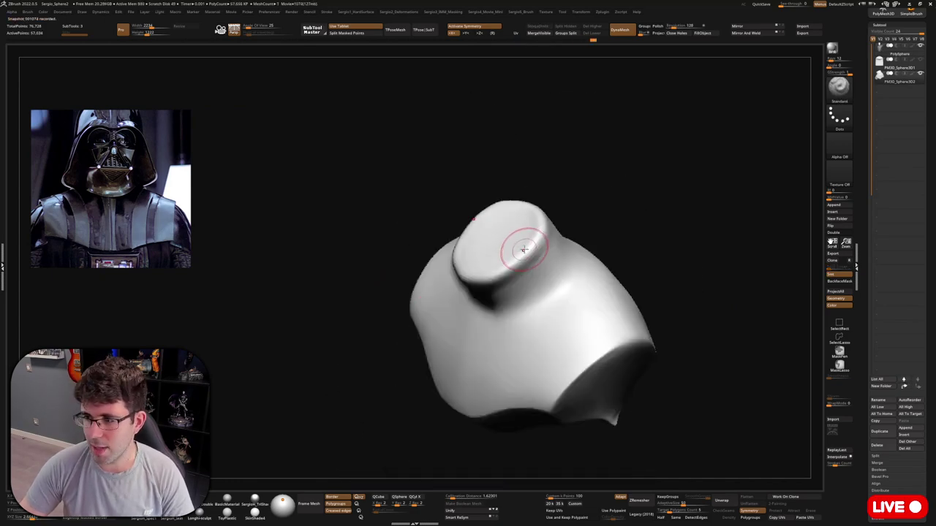
pyautogui.press('b')
pyautogui.press('c')
pyautogui.press('l')
pyautogui.moveTo(504, 283)
pyautogui.mouseDown()
pyautogui.moveTo(533, 271)
pyautogui.moveTo(445, 366)
pyautogui.moveTo(468, 351)
pyautogui.moveTo(493, 372)
pyautogui.moveTo(627, 278)
pyautogui.mouseUp()
pyautogui.press('b')
pyautogui.press('m')
pyautogui.press('v')
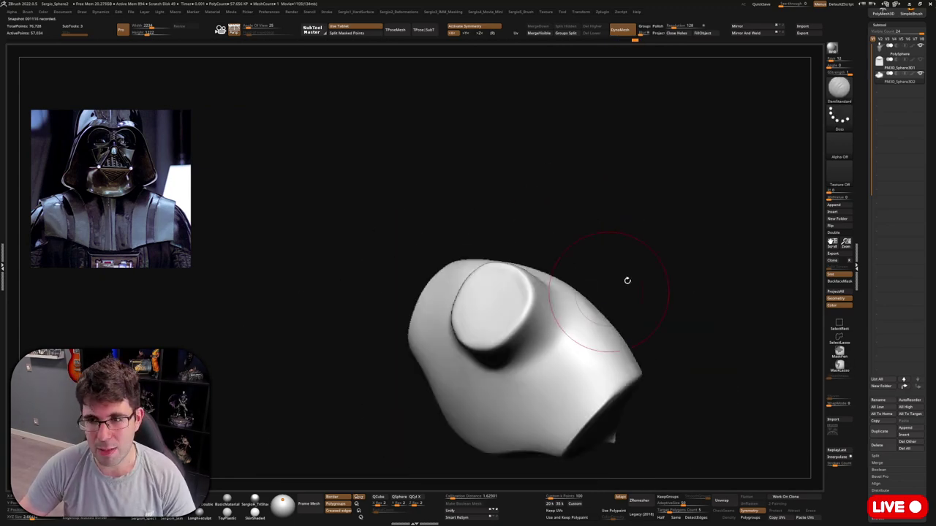
pyautogui.hotkey('ctrl', 'shift')
pyautogui.press('space')
pyautogui.moveTo(644, 344); pyautogui.dragTo(534, 384)
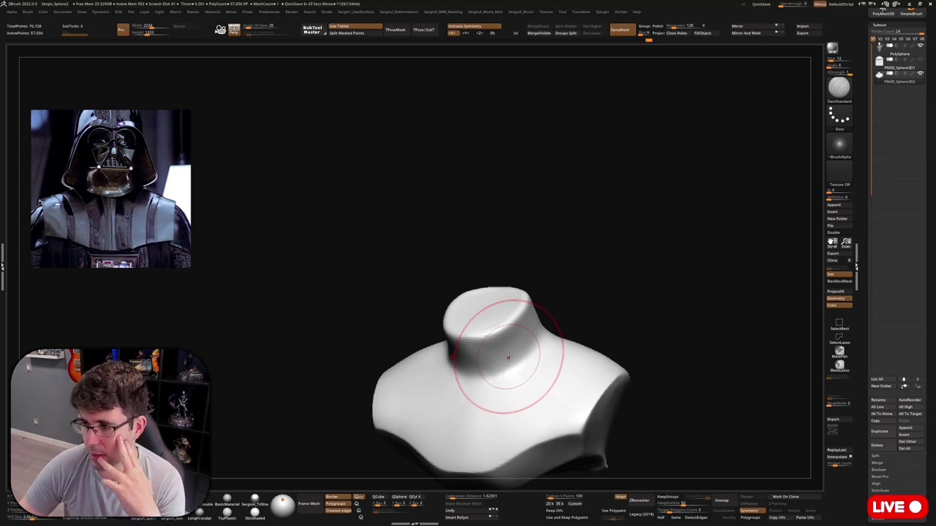
pyautogui.moveTo(575, 265); pyautogui.dragTo(532, 307)
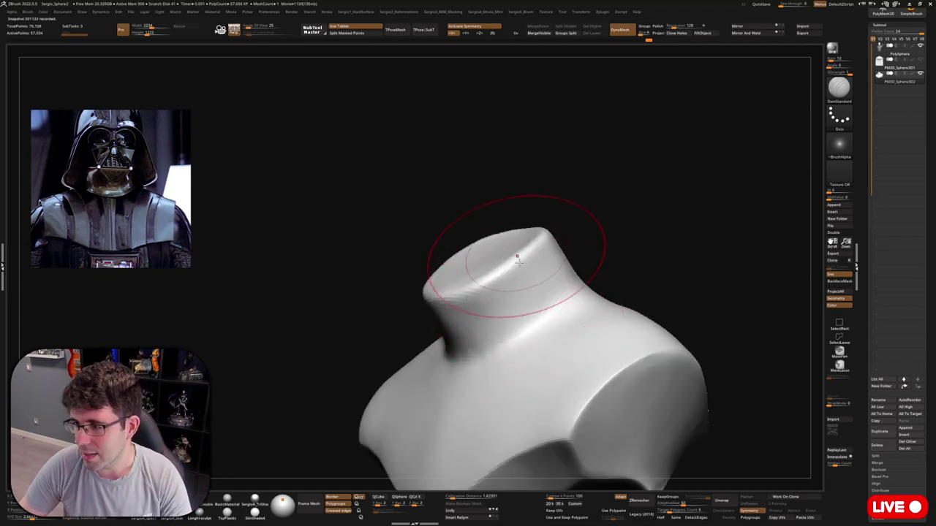
pyautogui.moveTo(536, 283)
pyautogui.keyDown('shift'); pyautogui.mouseDown()
pyautogui.moveTo(584, 276)
pyautogui.moveTo(616, 222)
pyautogui.moveTo(550, 249)
pyautogui.mouseUp(); pyautogui.keyUp('shift')
# Flatten the top of the neck piece with TrimDynamic from an oblique view
pyautogui.press('b')
pyautogui.press('t')
pyautogui.press('d')
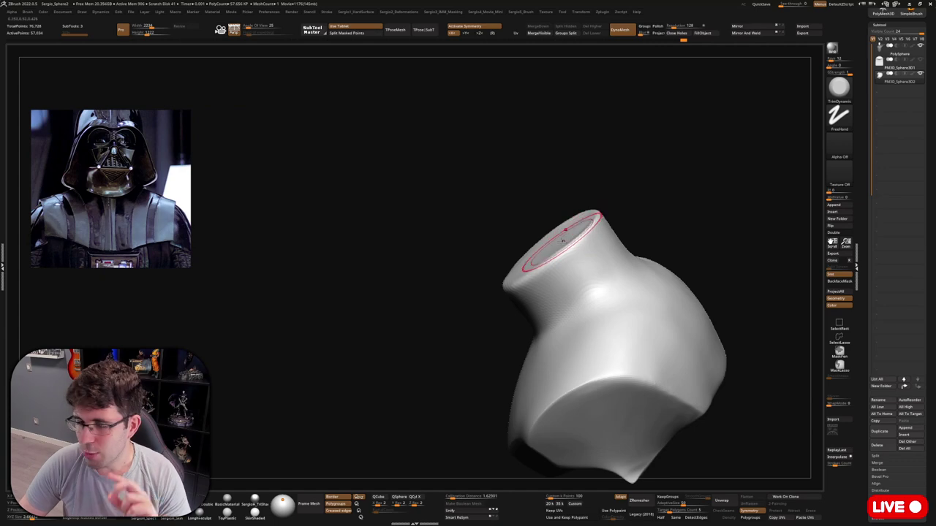
pyautogui.moveTo(610, 223); pyautogui.dragTo(520, 300)
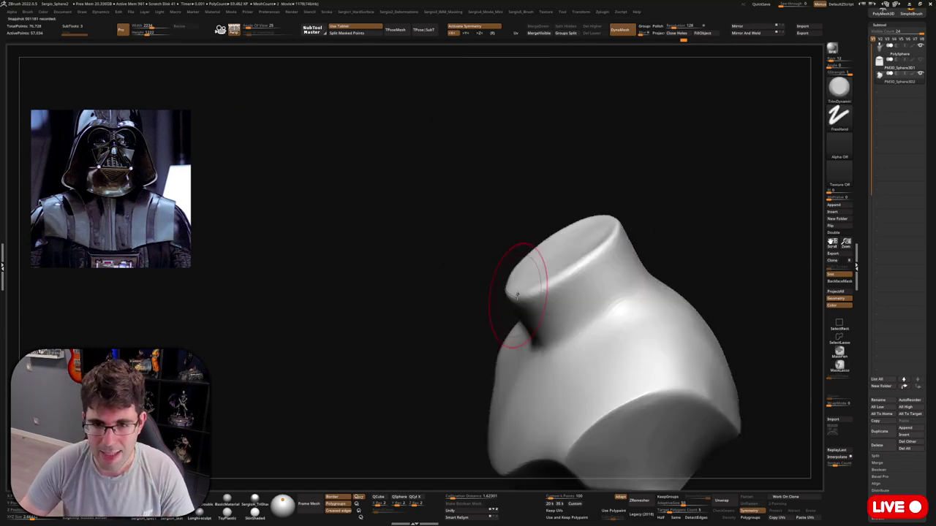
# Return to the Move brush and orbit to view the flattened neck top from above
pyautogui.press('b')
pyautogui.press('m')
pyautogui.press('v')
pyautogui.moveTo(570, 273)
pyautogui.mouseDown()
pyautogui.moveTo(554, 290)
pyautogui.moveTo(559, 277)
pyautogui.mouseUp()
pyautogui.moveTo(583, 224)
pyautogui.mouseDown()
pyautogui.moveTo(569, 272)
pyautogui.moveTo(540, 233)
pyautogui.mouseUp()
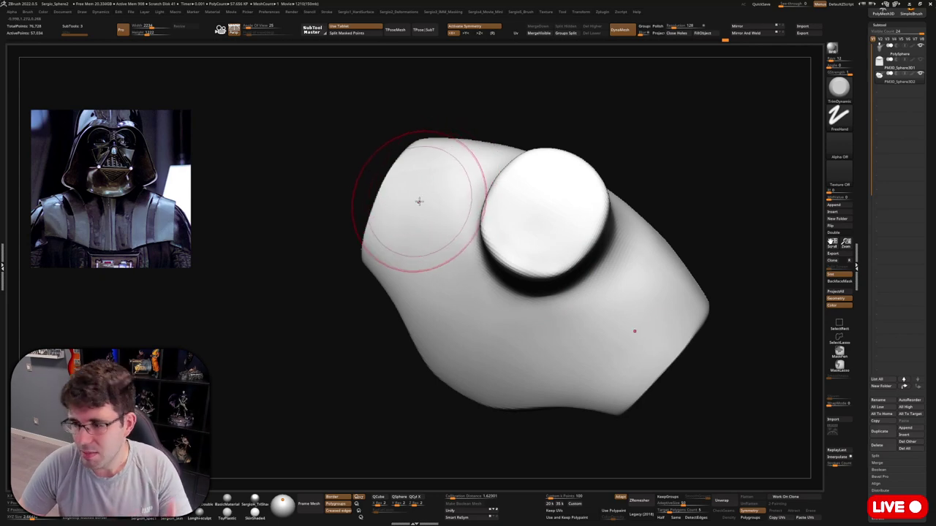
pyautogui.moveTo(453, 117)
pyautogui.mouseDown()
pyautogui.moveTo(641, 123)
pyautogui.moveTo(548, 241)
pyautogui.mouseUp()
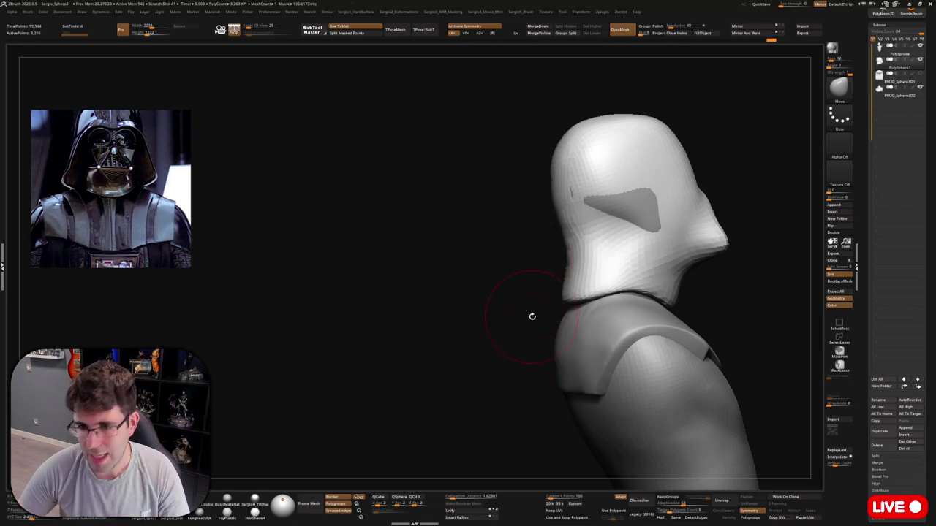
# Carve symmetric eye sockets into both sides of the mask with the Standard brush
pyautogui.moveTo(533, 316)
pyautogui.mouseDown()
pyautogui.moveTo(589, 293)
pyautogui.moveTo(627, 246)
pyautogui.moveTo(702, 226)
pyautogui.moveTo(634, 234)
pyautogui.moveTo(522, 314)
pyautogui.moveTo(492, 395)
pyautogui.mouseUp()
pyautogui.moveTo(658, 329)
pyautogui.mouseDown()
pyautogui.moveTo(731, 315)
pyautogui.moveTo(658, 322)
pyautogui.mouseUp()
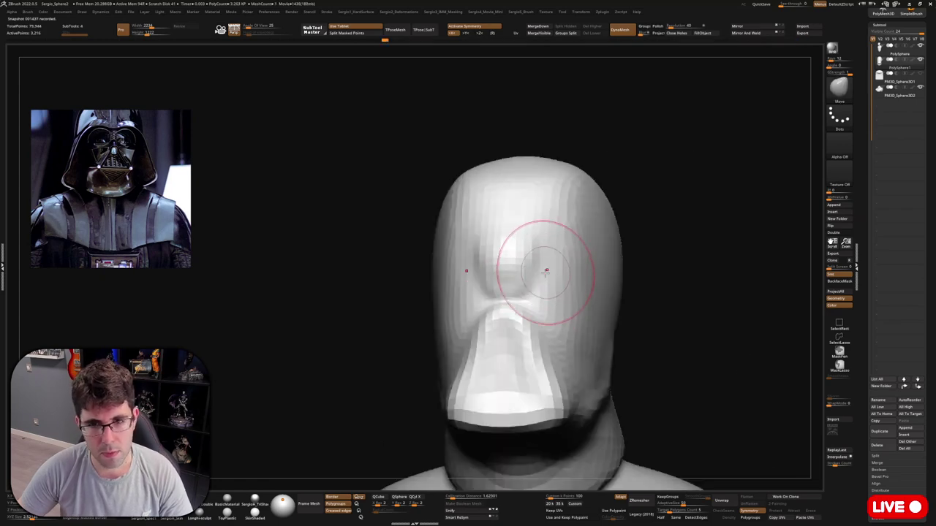
pyautogui.moveTo(543, 271); pyautogui.dragTo(563, 289)
# Select another subtool and orbit the bust from below to a left-facing profile
pyautogui.click(891, 65)
pyautogui.moveTo(501, 171)
pyautogui.mouseDown()
pyautogui.moveTo(678, 309)
pyautogui.moveTo(650, 315)
pyautogui.moveTo(738, 293)
pyautogui.moveTo(670, 270)
pyautogui.moveTo(606, 290)
pyautogui.moveTo(656, 267)
pyautogui.moveTo(624, 250)
pyautogui.mouseUp()
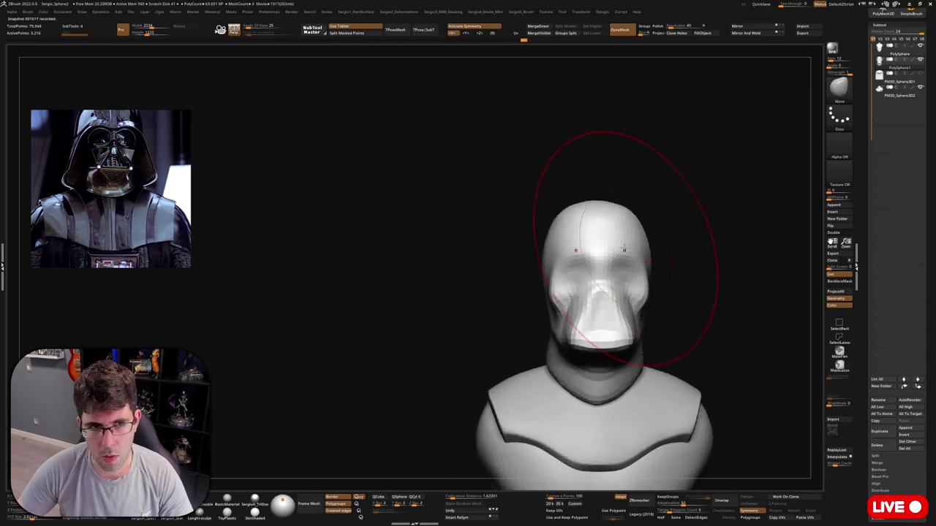
pyautogui.moveTo(612, 354)
pyautogui.mouseDown()
pyautogui.moveTo(601, 411)
pyautogui.moveTo(607, 386)
pyautogui.moveTo(581, 397)
pyautogui.moveTo(672, 344)
pyautogui.moveTo(646, 352)
pyautogui.moveTo(606, 333)
pyautogui.mouseUp()
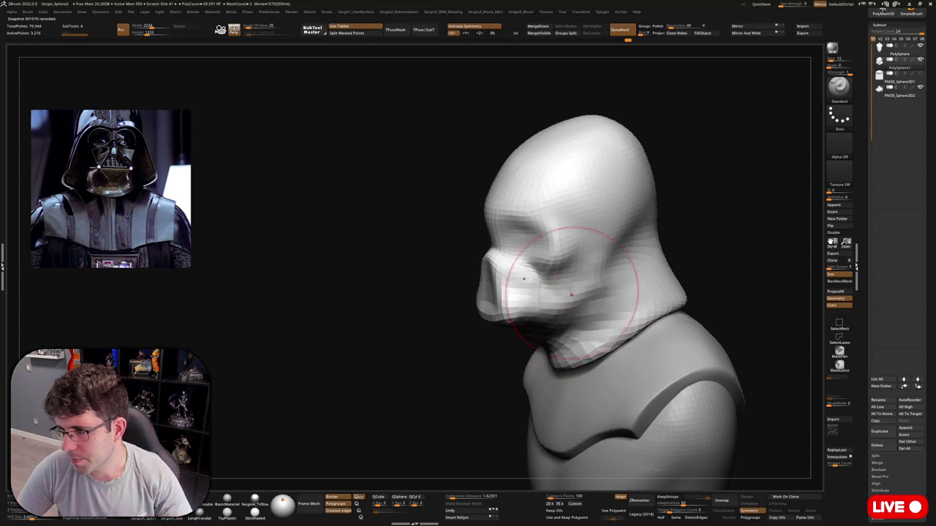
pyautogui.moveTo(607, 296); pyautogui.dragTo(648, 293)
# Switch to Move and replace the reference with a side-profile Vader image
pyautogui.press('b')
pyautogui.press('m')
pyautogui.press('v')
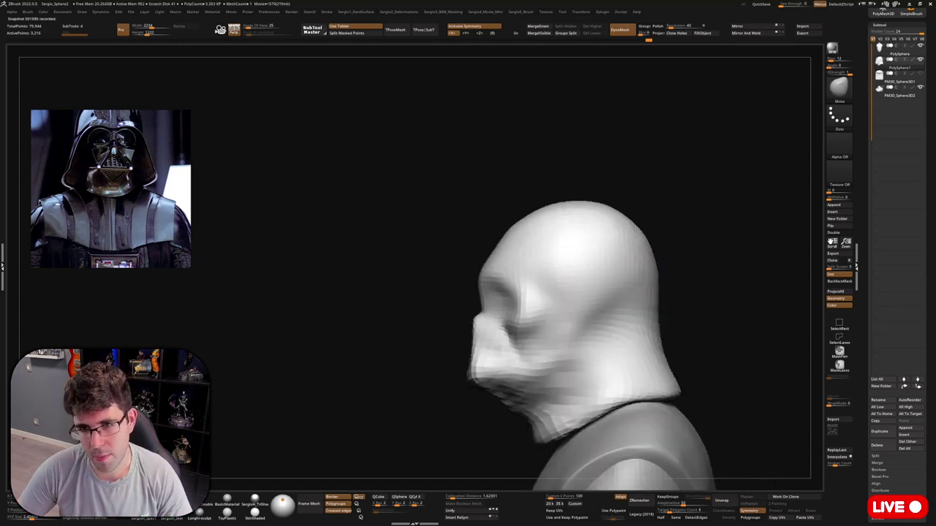
pyautogui.moveTo(618, 265)
pyautogui.mouseDown()
pyautogui.moveTo(501, 387)
pyautogui.moveTo(472, 383)
pyautogui.mouseUp()
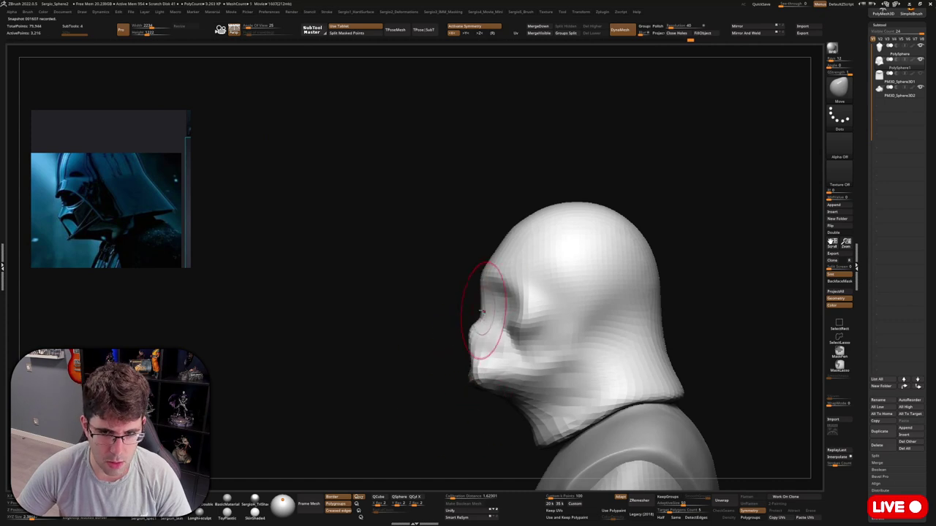
# Push the mask's brow and jaw with Move, then sculpt the face and mouth area with Standard
pyautogui.moveTo(480, 334); pyautogui.dragTo(487, 386)
pyautogui.moveTo(465, 327)
pyautogui.mouseDown()
pyautogui.moveTo(295, 381)
pyautogui.moveTo(460, 355)
pyautogui.mouseUp()
pyautogui.press('b')
pyautogui.press('s')
pyautogui.press('t')
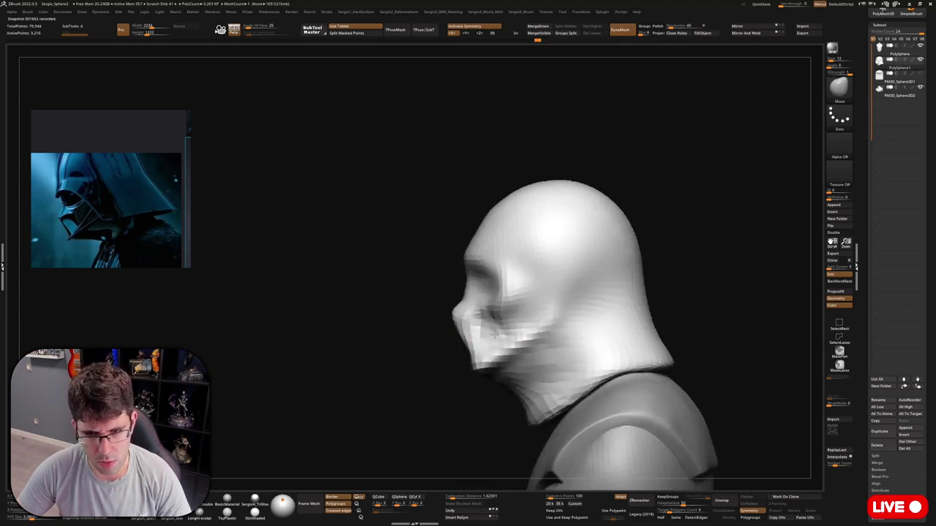
pyautogui.moveTo(487, 353); pyautogui.dragTo(561, 334)
pyautogui.scroll(-3, 593, 332)
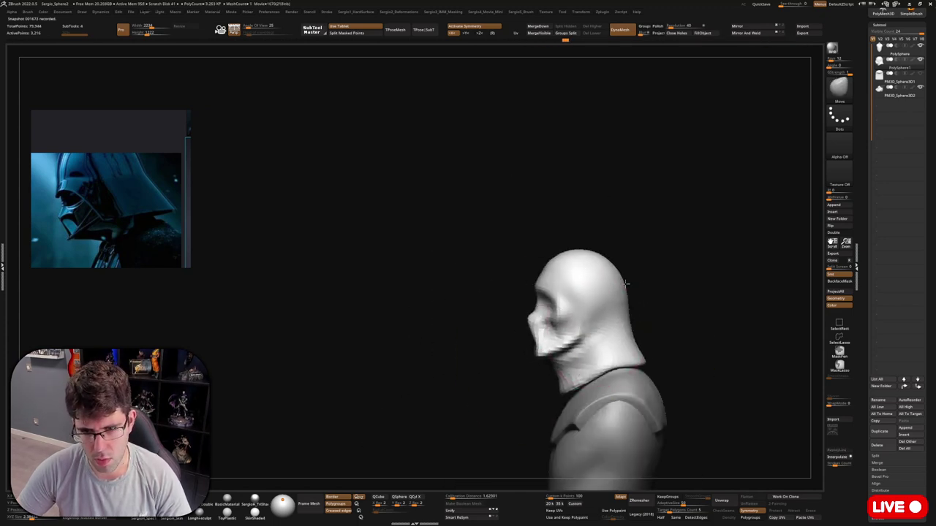
pyautogui.moveTo(629, 318)
pyautogui.mouseDown()
pyautogui.moveTo(815, 146)
pyautogui.moveTo(569, 281)
pyautogui.moveTo(637, 320)
pyautogui.moveTo(596, 292)
pyautogui.moveTo(530, 326)
pyautogui.moveTo(587, 352)
pyautogui.mouseUp()
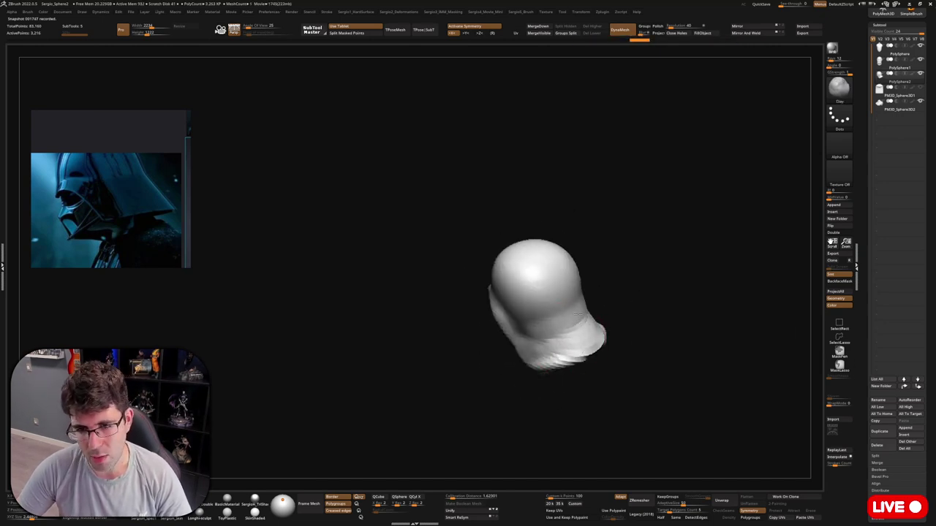
# Build up clay along the top of the new piece to start the helmet dome
pyautogui.moveTo(587, 352)
pyautogui.mouseDown()
pyautogui.moveTo(512, 372)
pyautogui.moveTo(501, 415)
pyautogui.mouseUp()
pyautogui.press('b')
pyautogui.press('c')
pyautogui.press('l')
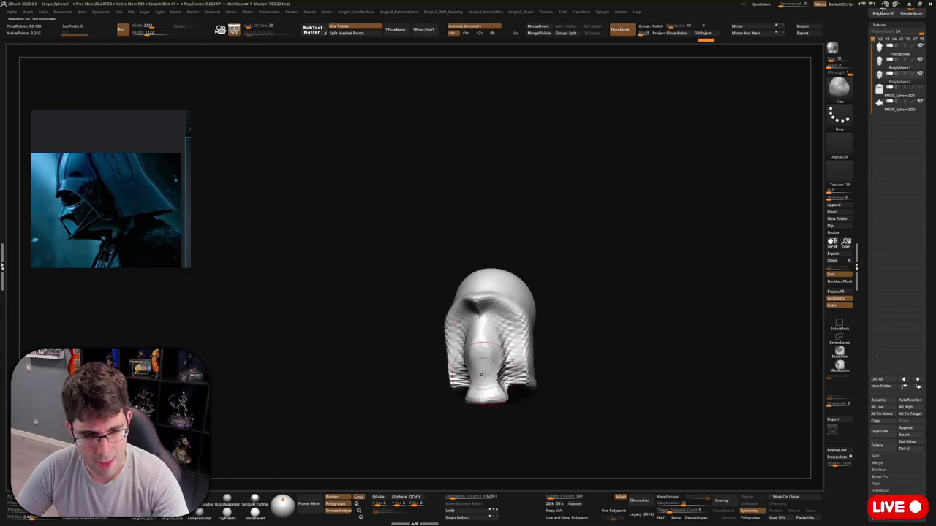
pyautogui.moveTo(496, 375); pyautogui.dragTo(489, 342)
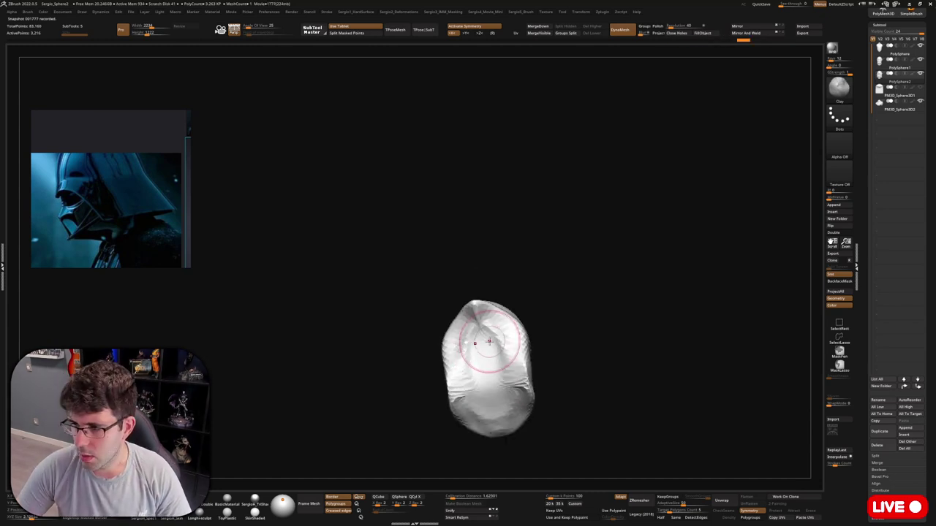
pyautogui.moveTo(487, 374)
pyautogui.mouseDown()
pyautogui.moveTo(477, 322)
pyautogui.moveTo(539, 309)
pyautogui.moveTo(553, 359)
pyautogui.moveTo(502, 341)
pyautogui.moveTo(511, 287)
pyautogui.mouseUp()
# Switch through DamStandard to Move and orbit the helmeted bust in side and top views
pyautogui.press('b')
pyautogui.press('d')
pyautogui.press('s')
pyautogui.press('b')
pyautogui.press('m')
pyautogui.press('v')
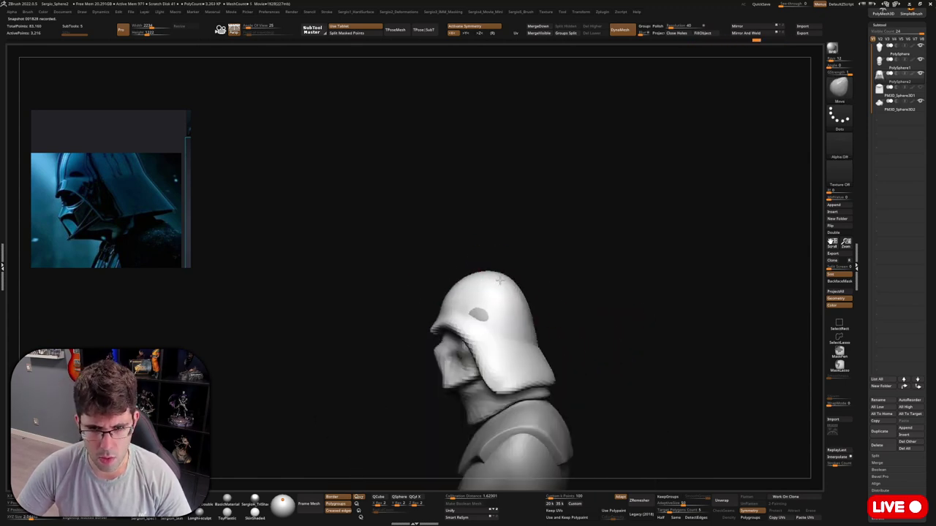
pyautogui.moveTo(534, 318); pyautogui.dragTo(524, 343)
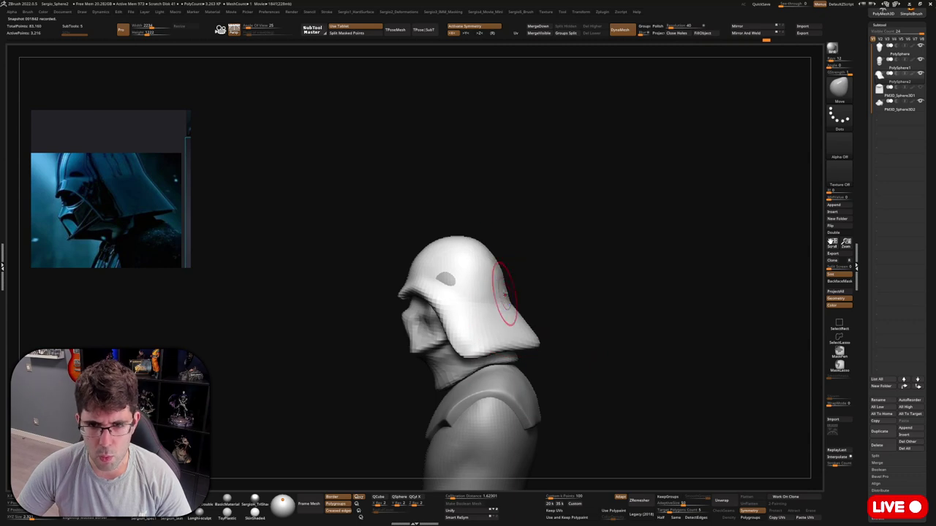
pyautogui.moveTo(501, 282)
pyautogui.mouseDown()
pyautogui.moveTo(563, 341)
pyautogui.moveTo(562, 369)
pyautogui.moveTo(534, 340)
pyautogui.moveTo(585, 286)
pyautogui.moveTo(272, 267)
pyautogui.moveTo(541, 277)
pyautogui.moveTo(553, 239)
pyautogui.moveTo(547, 291)
pyautogui.mouseUp()
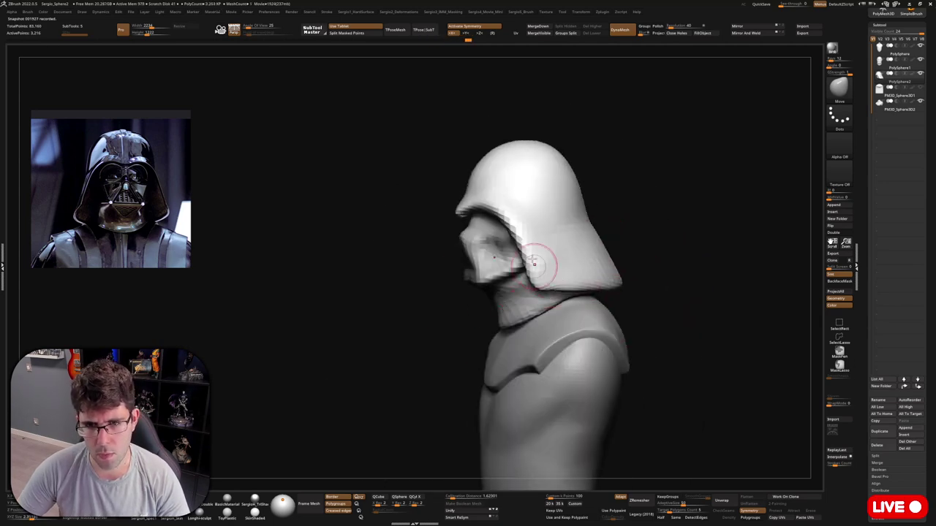
# Orbit to inspect the helmet from the front and from above
pyautogui.moveTo(534, 263); pyautogui.dragTo(476, 278)
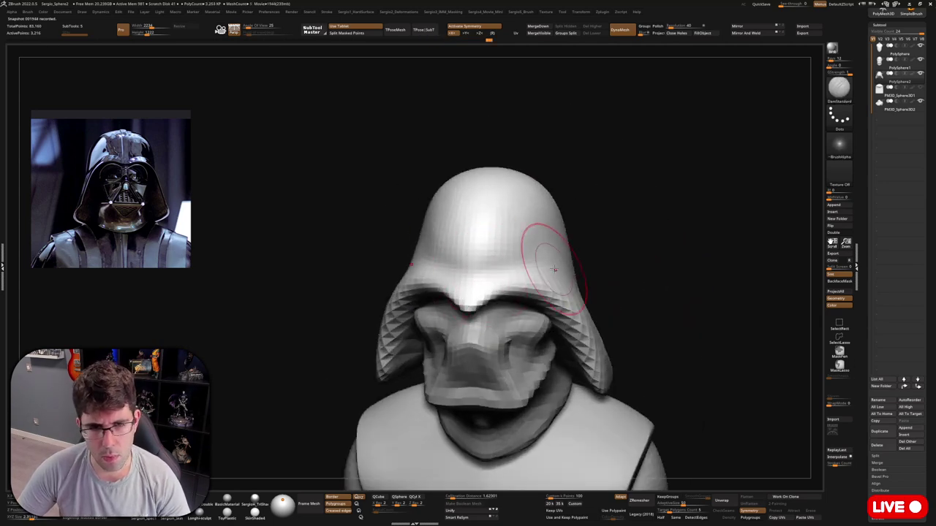
pyautogui.moveTo(553, 269)
pyautogui.mouseDown()
pyautogui.moveTo(472, 241)
pyautogui.moveTo(492, 275)
pyautogui.moveTo(500, 336)
pyautogui.moveTo(473, 347)
pyautogui.moveTo(547, 308)
pyautogui.moveTo(543, 288)
pyautogui.mouseUp()
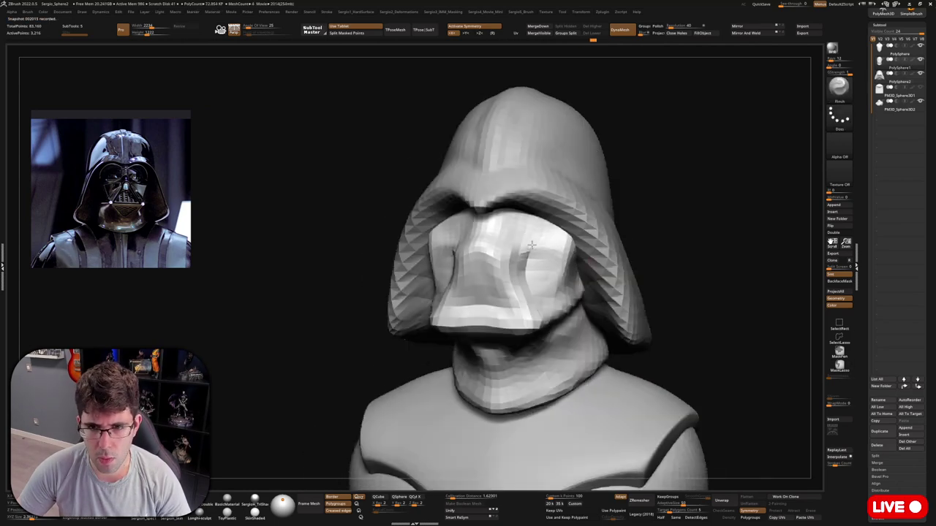
pyautogui.moveTo(532, 246); pyautogui.dragTo(539, 261)
# Solo the head under the helmet and carve its sides with DamStandard
pyautogui.keyDown('ctrl'); pyautogui.keyDown('shift'); pyautogui.click(549, 219); pyautogui.keyUp('shift'); pyautogui.keyUp('ctrl')
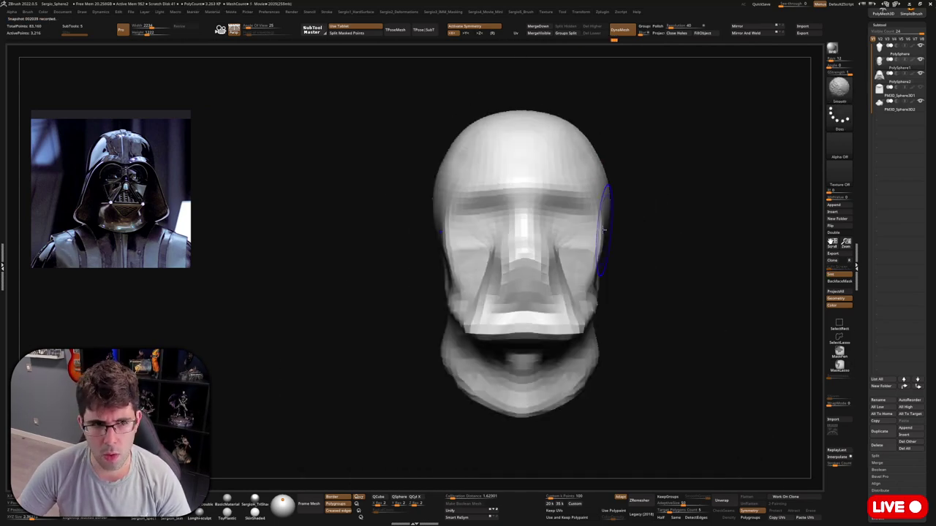
pyautogui.moveTo(604, 229)
pyautogui.mouseDown()
pyautogui.moveTo(591, 272)
pyautogui.moveTo(629, 290)
pyautogui.moveTo(558, 243)
pyautogui.moveTo(593, 274)
pyautogui.mouseUp()
pyautogui.press('b')
pyautogui.press('d')
pyautogui.press('s')
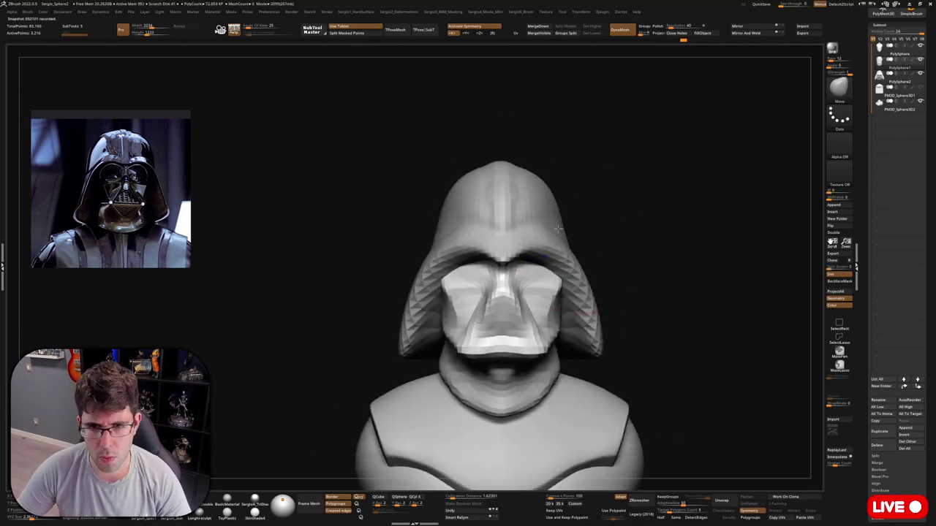
pyautogui.moveTo(556, 263); pyautogui.dragTo(629, 260)
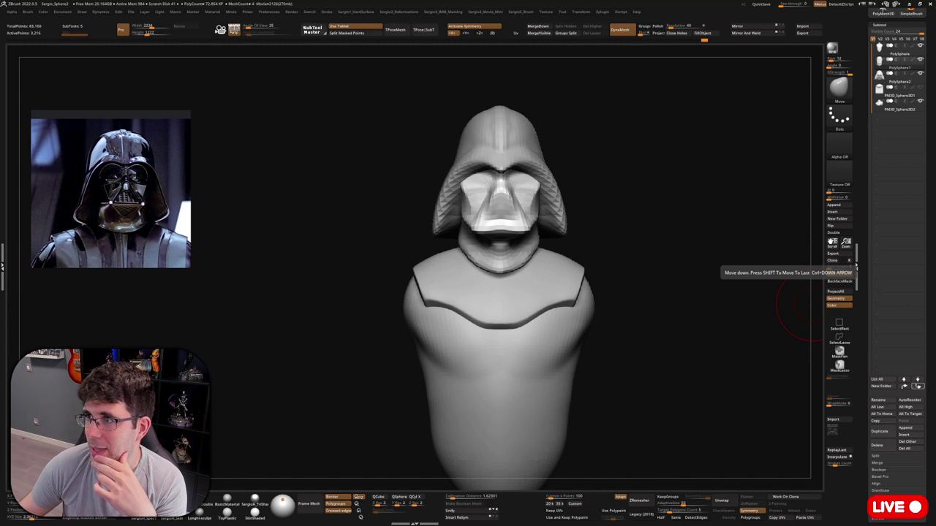
# DynaMesh the torso subtool and orbit around the bust to check the rounder chest and shoulders
pyautogui.moveTo(620, 227); pyautogui.dragTo(605, 219)
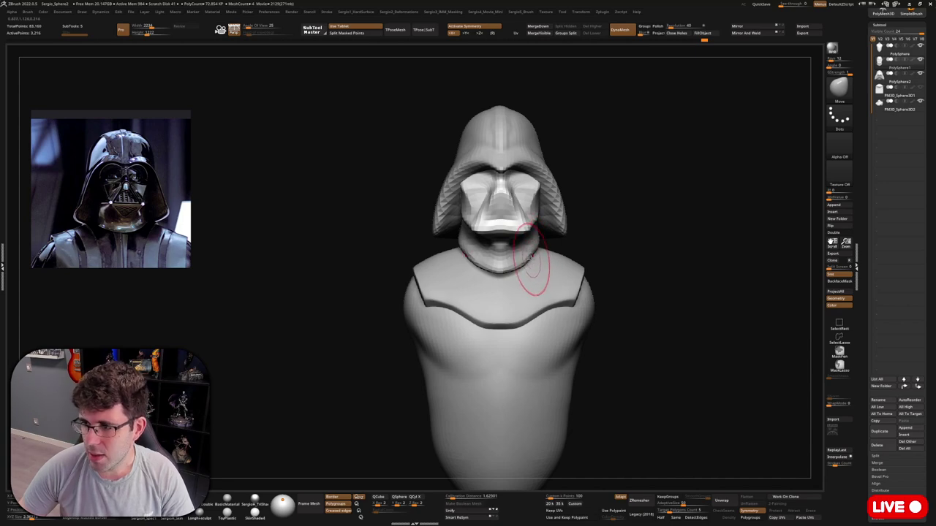
pyautogui.moveTo(531, 256)
pyautogui.mouseDown()
pyautogui.moveTo(608, 211)
pyautogui.moveTo(563, 259)
pyautogui.moveTo(648, 240)
pyautogui.moveTo(681, 259)
pyautogui.moveTo(581, 321)
pyautogui.mouseUp()
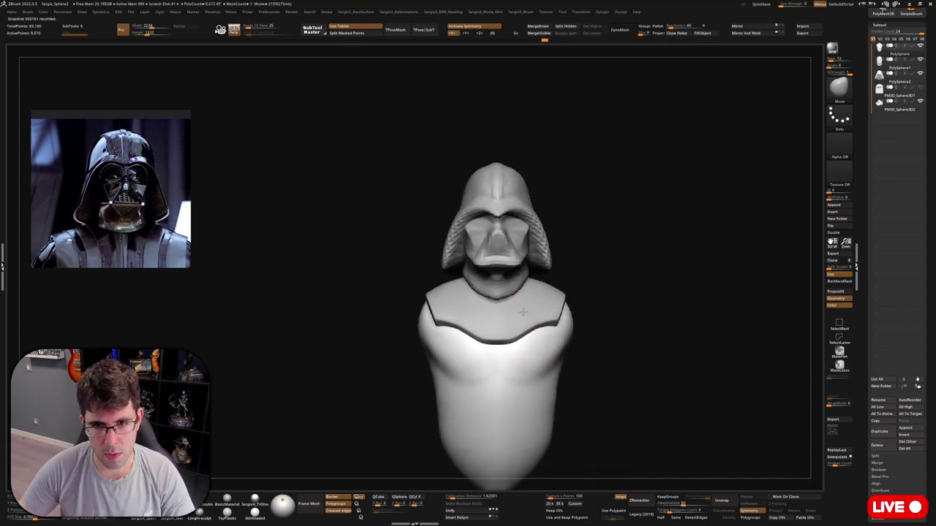
pyautogui.click(620, 29)
pyautogui.scroll(3, 538, 257)
pyautogui.moveTo(538, 258); pyautogui.dragTo(528, 245, button='right')
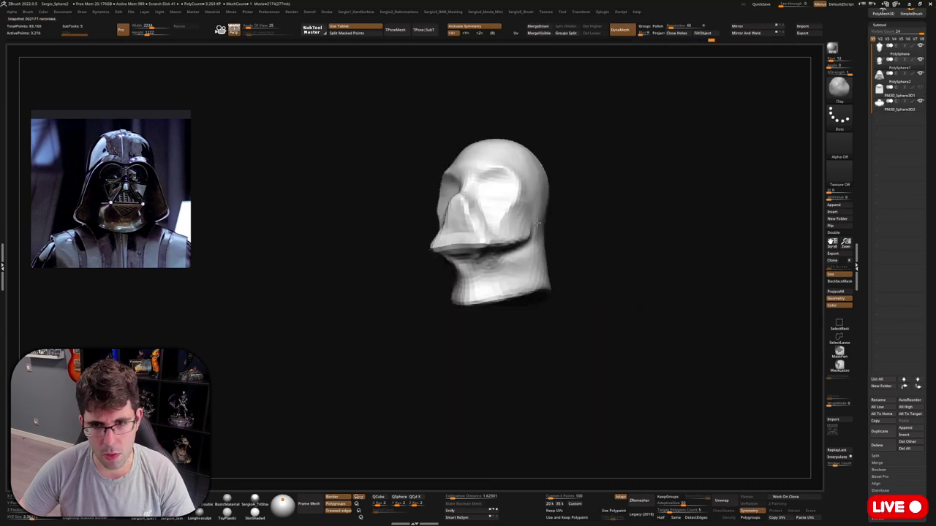
pyautogui.scroll(2, 528, 245)
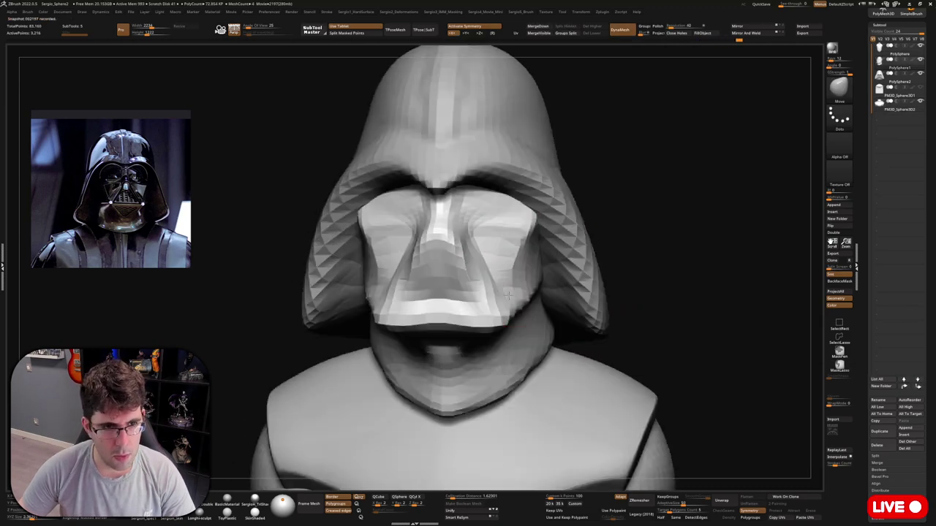
pyautogui.scroll(-5, 549, 256)
pyautogui.moveTo(557, 202)
pyautogui.mouseDown(button='right')
pyautogui.moveTo(574, 349)
pyautogui.moveTo(419, 335)
pyautogui.moveTo(439, 321)
pyautogui.mouseUp(button='right')
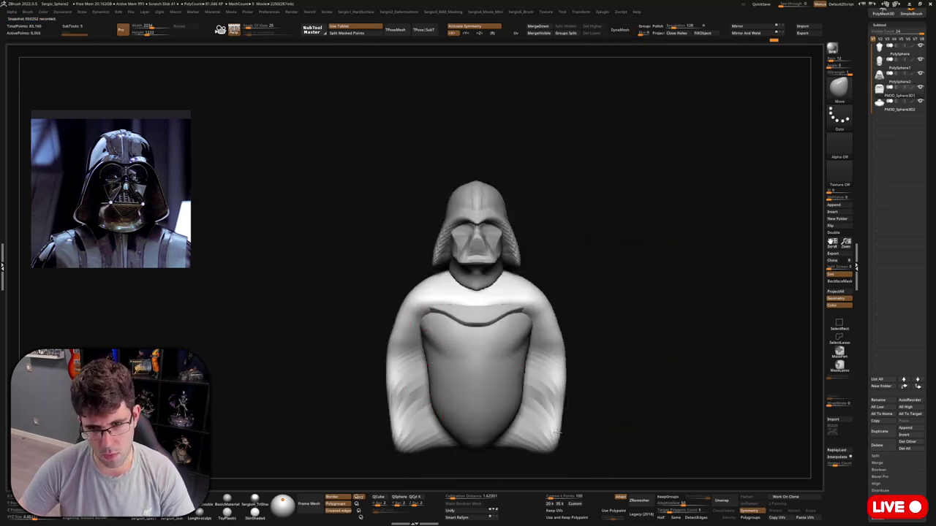
# Smooth out the dark notch on the upper front beneath the helmet
pyautogui.scroll(3, 453, 318)
pyautogui.scroll(3, 475, 315)
pyautogui.press('b')
pyautogui.press('c')
pyautogui.press('b')
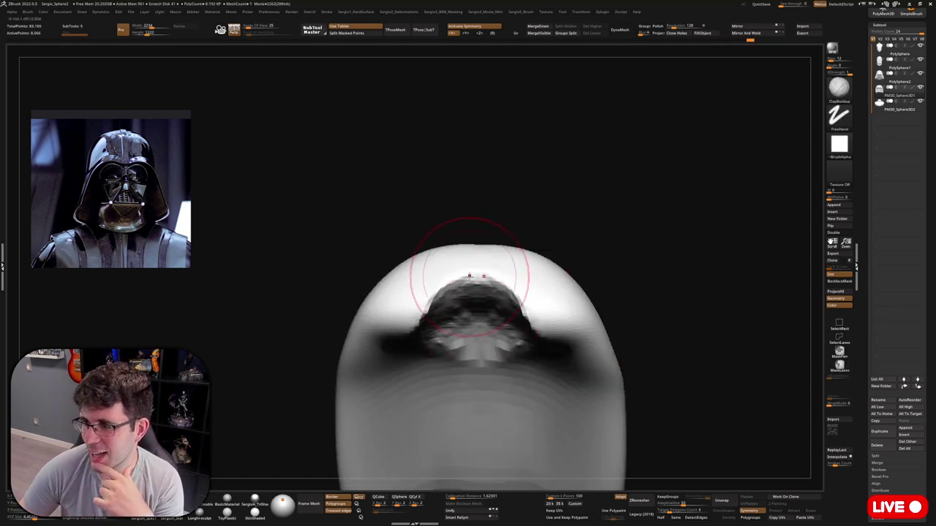
pyautogui.keyDown('shift'); pyautogui.moveTo(428, 342); pyautogui.dragTo(481, 296); pyautogui.keyUp('shift')
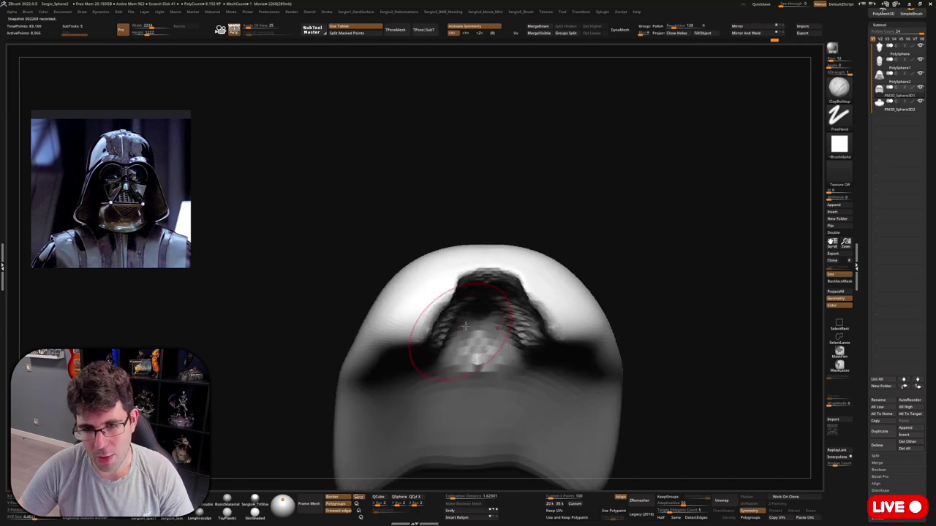
pyautogui.moveTo(465, 325)
pyautogui.mouseDown(button='right')
pyautogui.moveTo(425, 425)
pyautogui.moveTo(553, 292)
pyautogui.mouseUp(button='right')
# Switch to the Move brush and reframe the bust in a three-quarter view
pyautogui.scroll(-3, 554, 293)
pyautogui.press('b')
pyautogui.press('m')
pyautogui.press('v')
pyautogui.scroll(3, 518, 332)
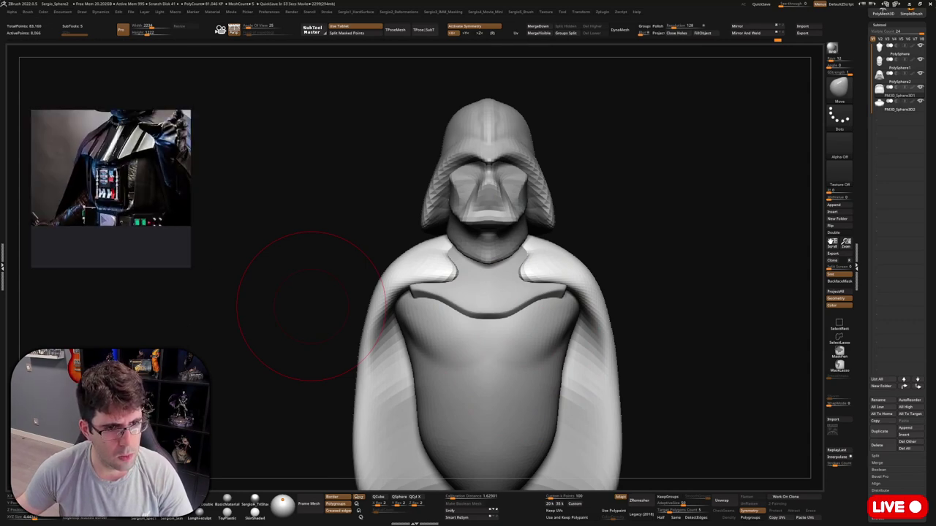
pyautogui.scroll(2, 310, 307)
pyautogui.scroll(-3, 310, 307)
pyautogui.moveTo(310, 307)
pyautogui.mouseDown(button='right')
pyautogui.moveTo(522, 386)
pyautogui.moveTo(644, 293)
pyautogui.mouseUp(button='right')
# Insert a Cylinder3D and move and scale it into a ring around the belly
pyautogui.press('b')
pyautogui.press('d')
pyautogui.press('s')
pyautogui.click(833, 212)
pyautogui.click(680, 220)
pyautogui.moveTo(517, 146)
pyautogui.mouseDown()
pyautogui.moveTo(516, 384)
pyautogui.moveTo(554, 386)
pyautogui.mouseUp()
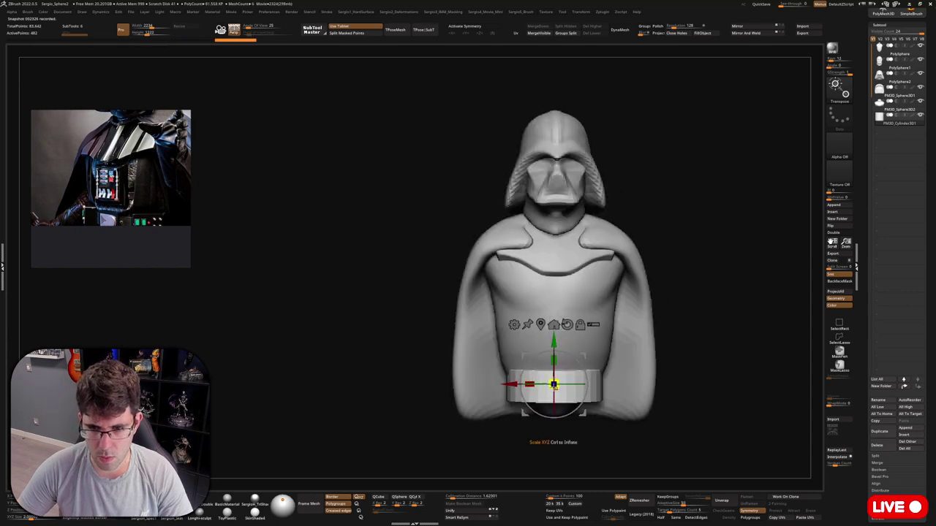
pyautogui.moveTo(554, 385); pyautogui.dragTo(625, 271, button='right')
pyautogui.press('q')
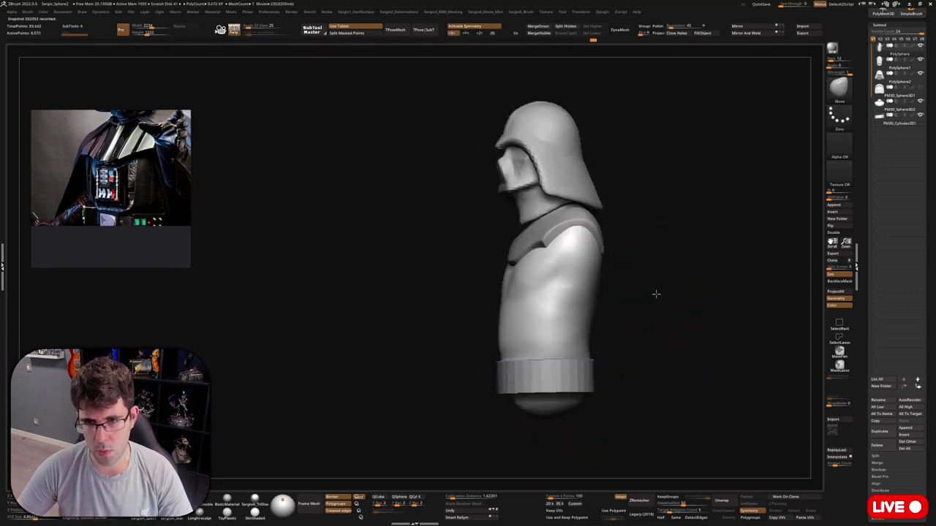
pyautogui.moveTo(591, 379)
pyautogui.mouseDown(button='right')
pyautogui.moveTo(721, 276)
pyautogui.moveTo(641, 330)
pyautogui.mouseUp(button='right')
# Paint mask patches on the chest and check the bust from the back and side
pyautogui.press('w')
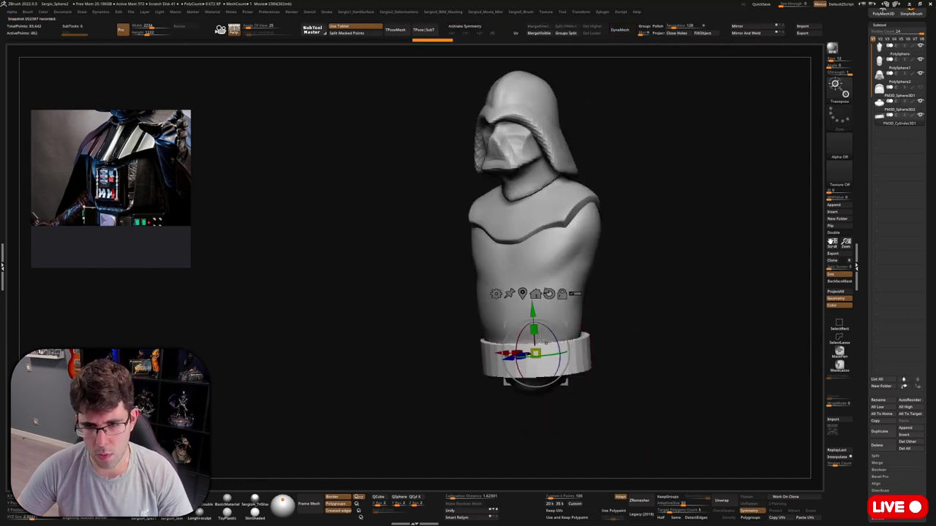
pyautogui.press('q')
pyautogui.moveTo(541, 326); pyautogui.dragTo(584, 256, button='right')
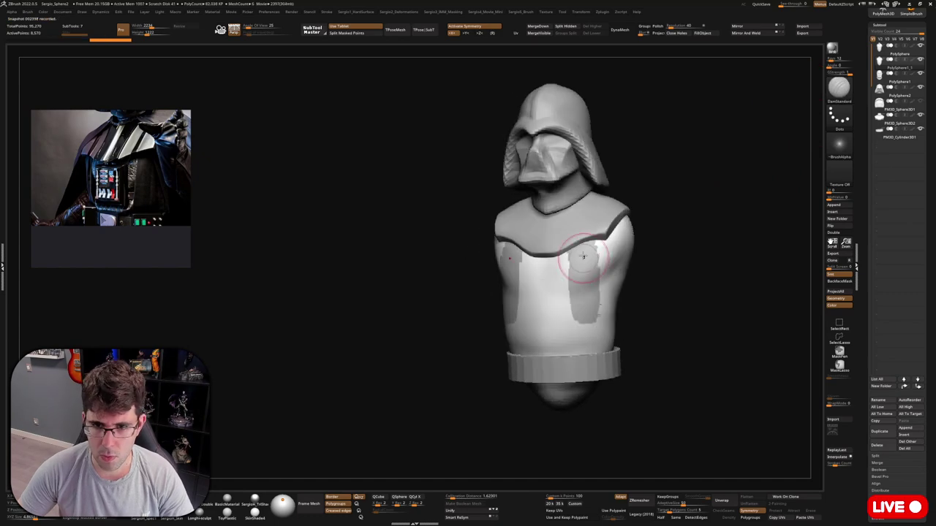
pyautogui.moveTo(586, 350)
pyautogui.mouseDown(button='right')
pyautogui.moveTo(606, 293)
pyautogui.moveTo(668, 310)
pyautogui.moveTo(635, 353)
pyautogui.moveTo(673, 338)
pyautogui.moveTo(732, 219)
pyautogui.moveTo(805, 125)
pyautogui.moveTo(569, 286)
pyautogui.moveTo(585, 324)
pyautogui.mouseUp(button='right')
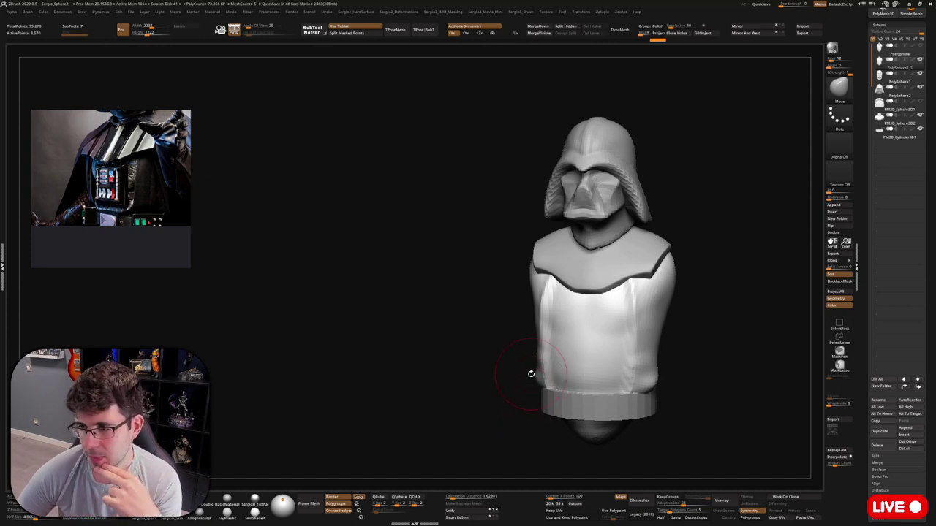
pyautogui.moveTo(531, 373); pyautogui.dragTo(655, 296)
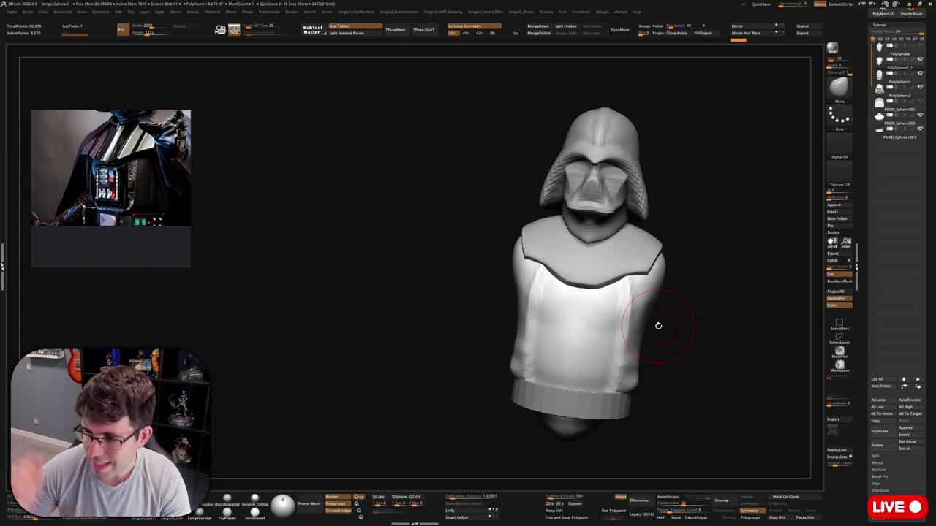
pyautogui.moveTo(658, 326)
pyautogui.mouseDown()
pyautogui.moveTo(594, 267)
pyautogui.moveTo(660, 294)
pyautogui.moveTo(606, 251)
pyautogui.moveTo(560, 324)
pyautogui.moveTo(504, 348)
pyautogui.mouseUp()
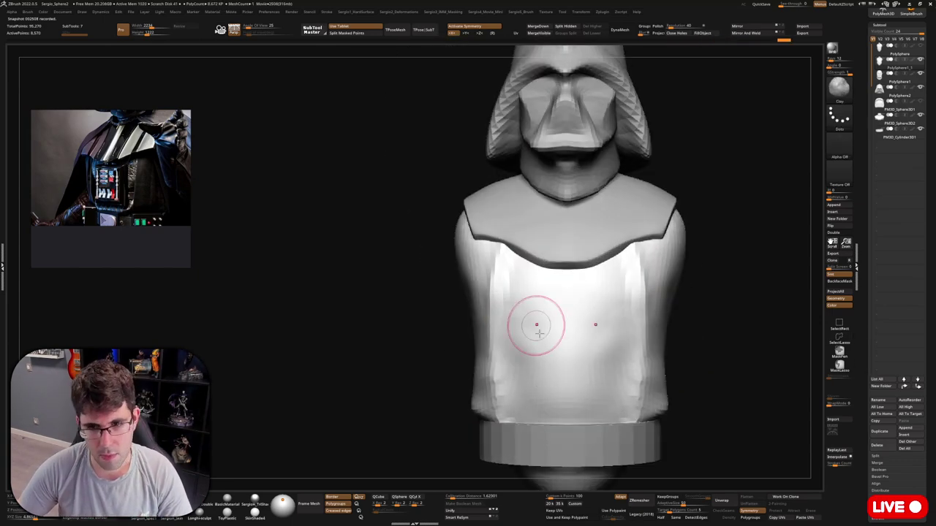
# Append a Cube3D and position it as a rectangular panel on the chest
pyautogui.click(833, 204)
pyautogui.click(658, 271)
pyautogui.press('w')
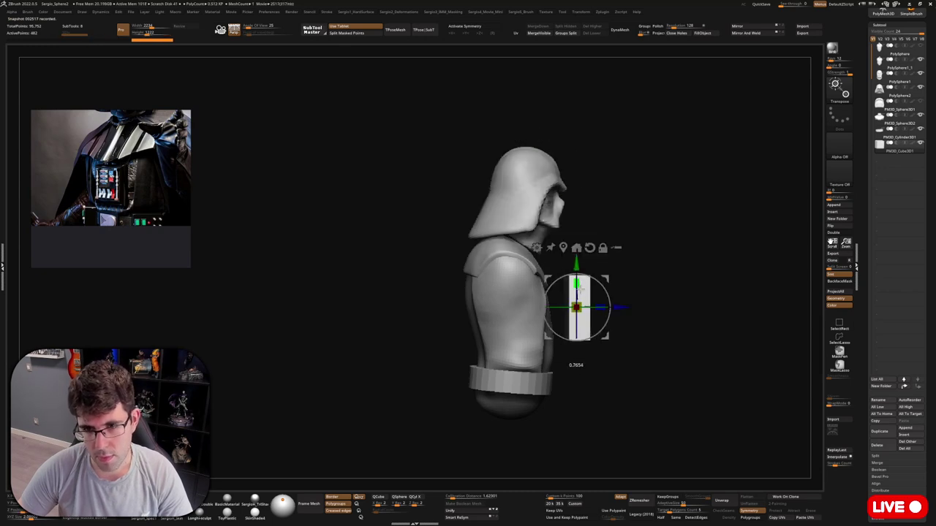
pyautogui.moveTo(579, 284)
pyautogui.mouseDown()
pyautogui.moveTo(621, 292)
pyautogui.moveTo(600, 286)
pyautogui.mouseUp()
pyautogui.moveTo(565, 318)
pyautogui.mouseDown()
pyautogui.moveTo(538, 312)
pyautogui.moveTo(581, 290)
pyautogui.moveTo(621, 228)
pyautogui.moveTo(575, 240)
pyautogui.moveTo(674, 222)
pyautogui.moveTo(585, 167)
pyautogui.moveTo(702, 191)
pyautogui.mouseUp()
pyautogui.press('q')
# Insert a Cylinder3D, scale it thin at the neck and bend it into a curved collar
pyautogui.click(639, 217)
pyautogui.press('w')
pyautogui.keyDown('alt'); pyautogui.moveTo(640, 248); pyautogui.dragTo(639, 270); pyautogui.keyUp('alt')
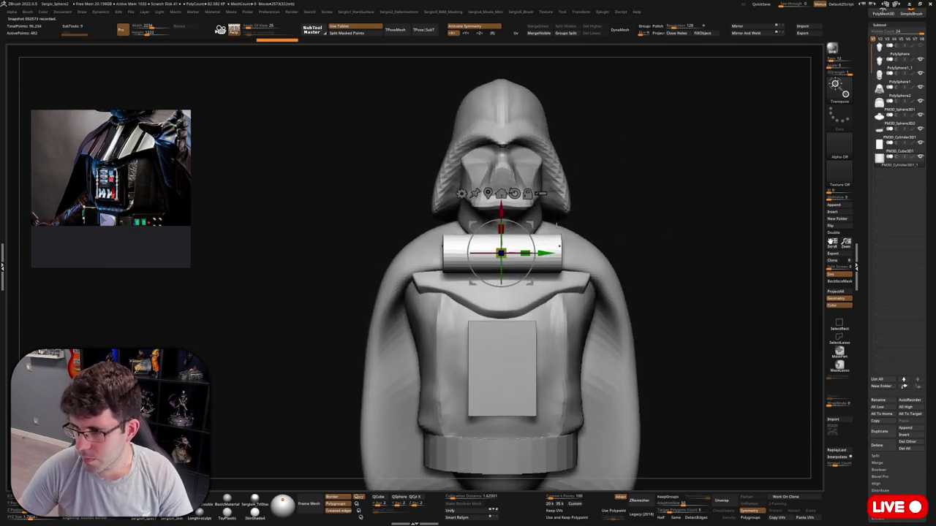
pyautogui.keyDown('alt'); pyautogui.moveTo(558, 224); pyautogui.dragTo(558, 249); pyautogui.keyUp('alt')
pyautogui.moveTo(454, 226)
pyautogui.mouseDown()
pyautogui.moveTo(453, 245)
pyautogui.moveTo(556, 241)
pyautogui.moveTo(523, 265)
pyautogui.mouseUp()
pyautogui.press('q')
pyautogui.moveTo(523, 264); pyautogui.dragTo(617, 261, button='right')
pyautogui.moveTo(616, 261); pyautogui.dragTo(564, 261)
pyautogui.moveTo(564, 261)
pyautogui.mouseDown(button='right')
pyautogui.moveTo(556, 271)
pyautogui.moveTo(570, 276)
pyautogui.moveTo(512, 219)
pyautogui.mouseUp(button='right')
# Insert a mirrored Cylinder3D pair and move it to the sides of the chest
pyautogui.click(832, 212)
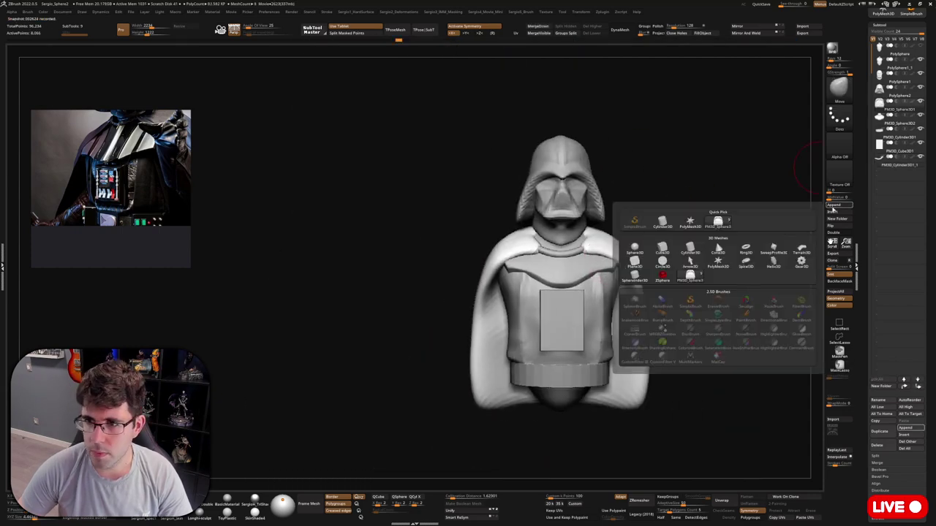
pyautogui.click(662, 222)
pyautogui.moveTo(560, 182)
pyautogui.mouseDown()
pyautogui.moveTo(661, 260)
pyautogui.moveTo(628, 352)
pyautogui.mouseUp()
pyautogui.moveTo(627, 352)
pyautogui.mouseDown(button='right')
pyautogui.moveTo(556, 344)
pyautogui.moveTo(689, 271)
pyautogui.moveTo(665, 365)
pyautogui.moveTo(727, 334)
pyautogui.mouseUp(button='right')
# Solo the arms and flare the cape outward around them with the Move brush
pyautogui.press('q')
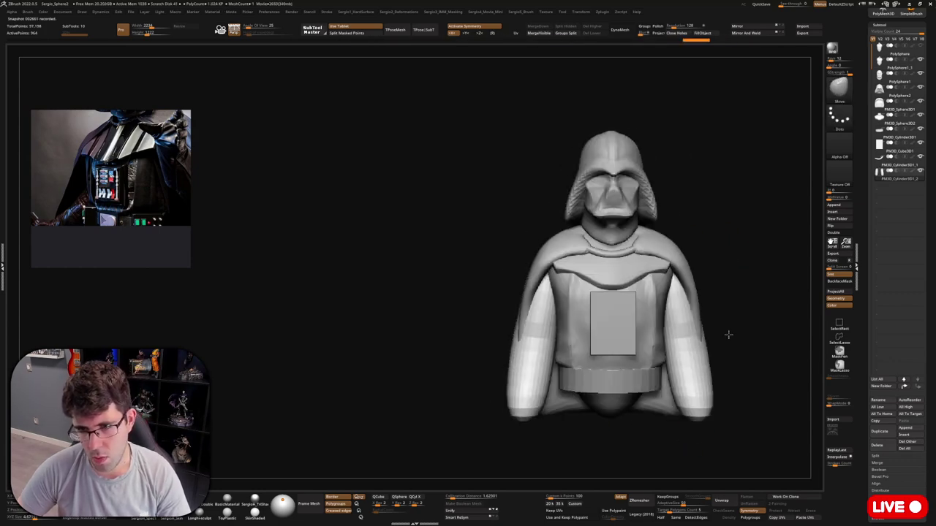
pyautogui.hotkey('alt', 's')
pyautogui.hotkey('alt', 's')
pyautogui.moveTo(688, 291)
pyautogui.mouseDown(button='right')
pyautogui.moveTo(680, 315)
pyautogui.moveTo(693, 333)
pyautogui.mouseUp(button='right')
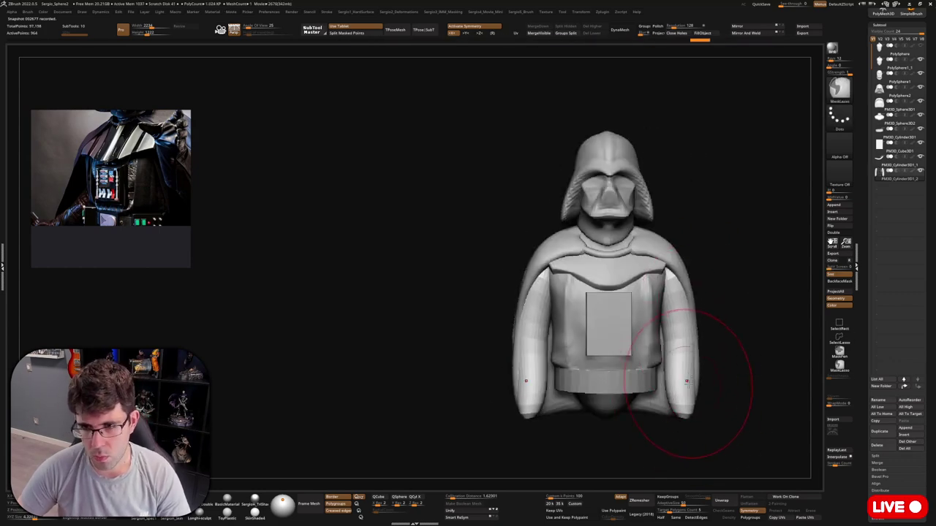
pyautogui.moveTo(685, 381); pyautogui.dragTo(717, 365)
pyautogui.keyDown('alt'); pyautogui.moveTo(717, 366); pyautogui.dragTo(695, 312, button='right'); pyautogui.keyUp('alt')
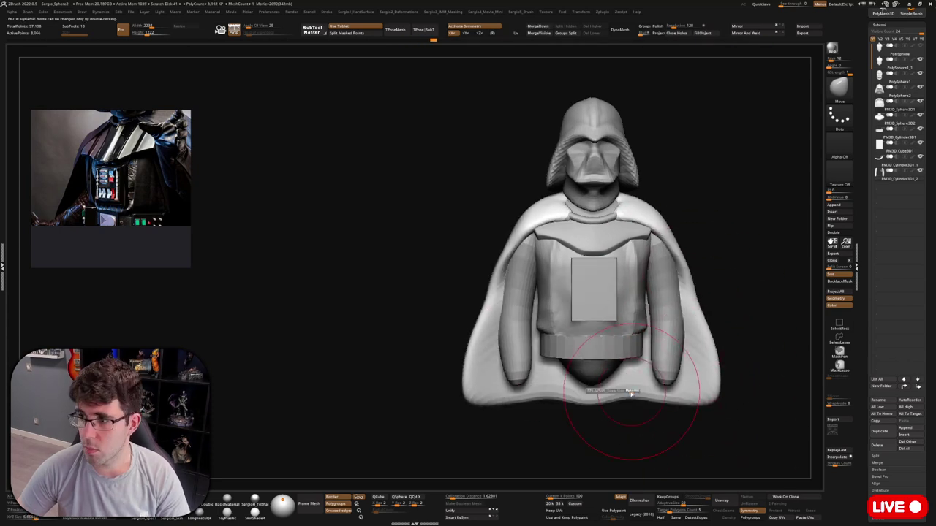
pyautogui.moveTo(629, 399)
pyautogui.mouseDown(button='right')
pyautogui.moveTo(710, 271)
pyautogui.moveTo(710, 324)
pyautogui.moveTo(672, 293)
pyautogui.mouseUp(button='right')
pyautogui.moveTo(626, 188); pyautogui.dragTo(636, 172, button='right')
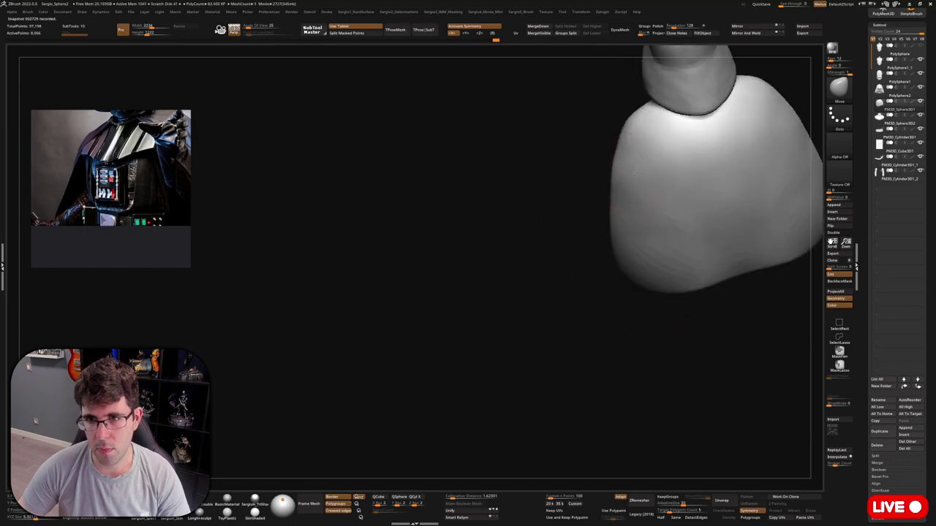
pyautogui.moveTo(676, 267)
pyautogui.keyDown('shift'); pyautogui.mouseDown(button='right')
pyautogui.moveTo(682, 311)
pyautogui.moveTo(590, 314)
pyautogui.mouseUp(button='right'); pyautogui.keyUp('shift')
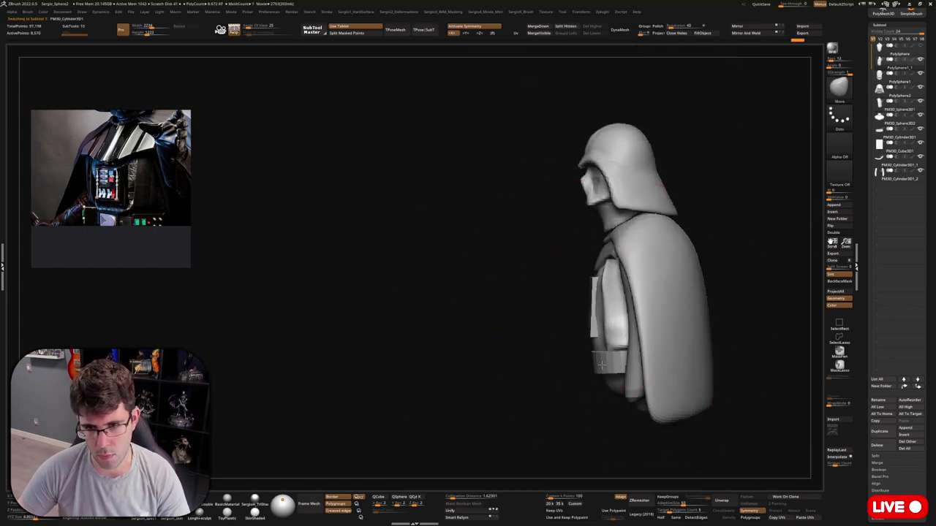
pyautogui.moveTo(595, 268)
pyautogui.mouseDown(button='right')
pyautogui.moveTo(635, 341)
pyautogui.moveTo(587, 182)
pyautogui.moveTo(618, 223)
pyautogui.mouseUp(button='right')
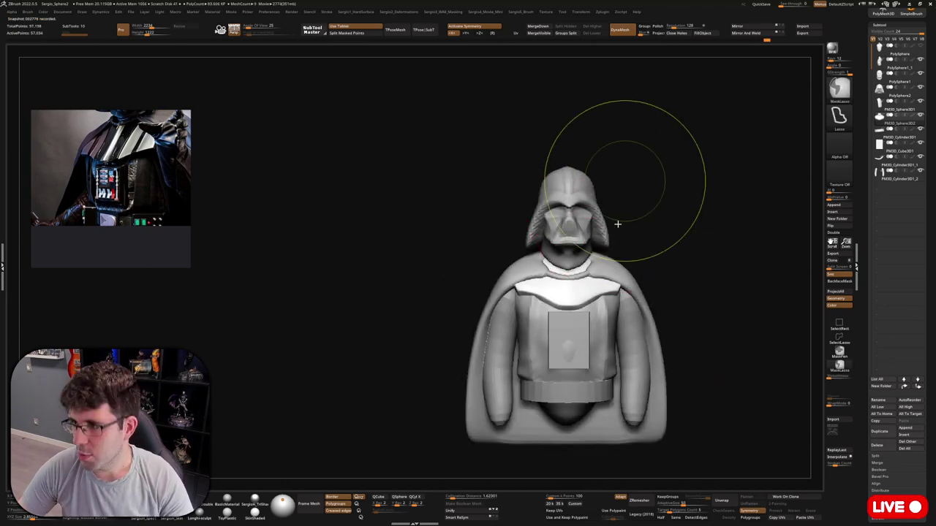
# Select the torso subtool and rotate the bust through side, front and three-quarter views
pyautogui.press('space')
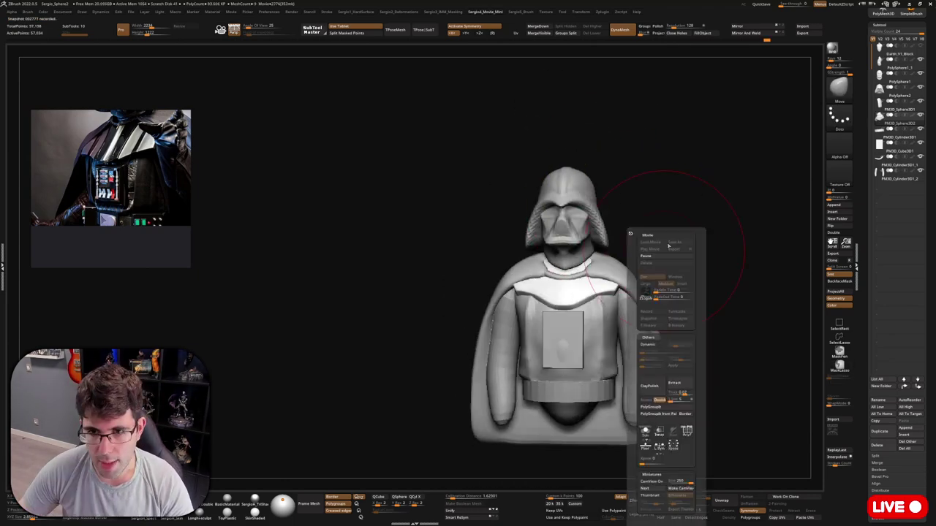
pyautogui.moveTo(588, 151)
pyautogui.mouseDown(button='right')
pyautogui.moveTo(575, 170)
pyautogui.moveTo(617, 171)
pyautogui.moveTo(595, 132)
pyautogui.moveTo(575, 209)
pyautogui.moveTo(585, 218)
pyautogui.mouseUp(button='right')
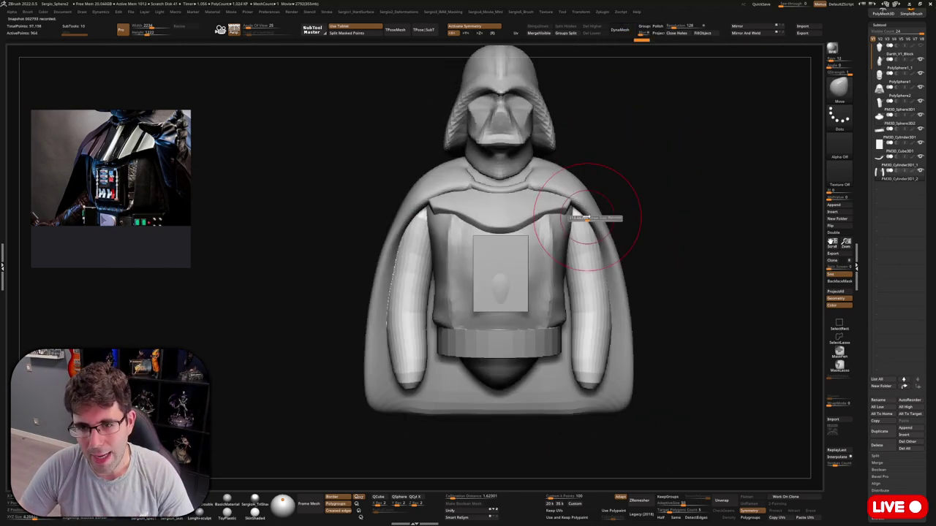
pyautogui.keyDown('alt'); pyautogui.click(622, 278); pyautogui.keyUp('alt')
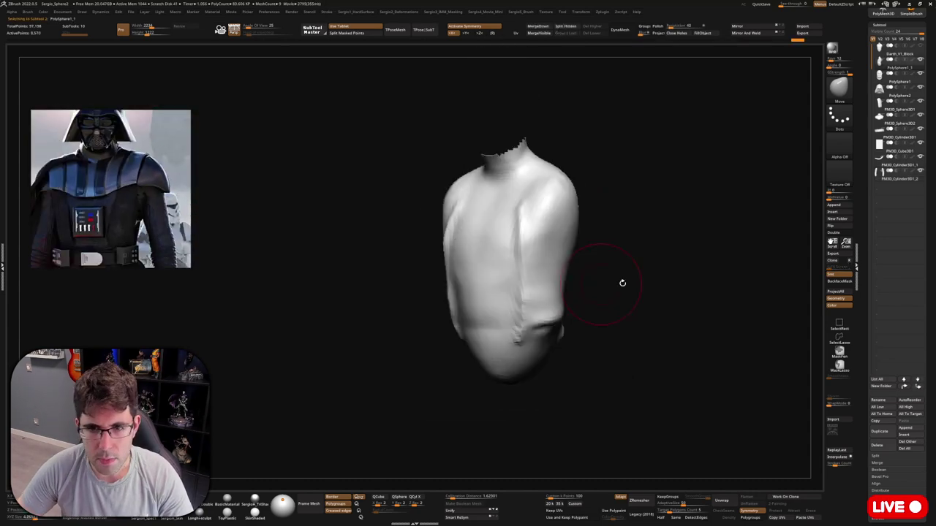
pyautogui.moveTo(622, 278)
pyautogui.mouseDown(button='right')
pyautogui.moveTo(569, 270)
pyautogui.moveTo(552, 200)
pyautogui.moveTo(553, 219)
pyautogui.moveTo(585, 242)
pyautogui.moveTo(553, 292)
pyautogui.mouseUp(button='right')
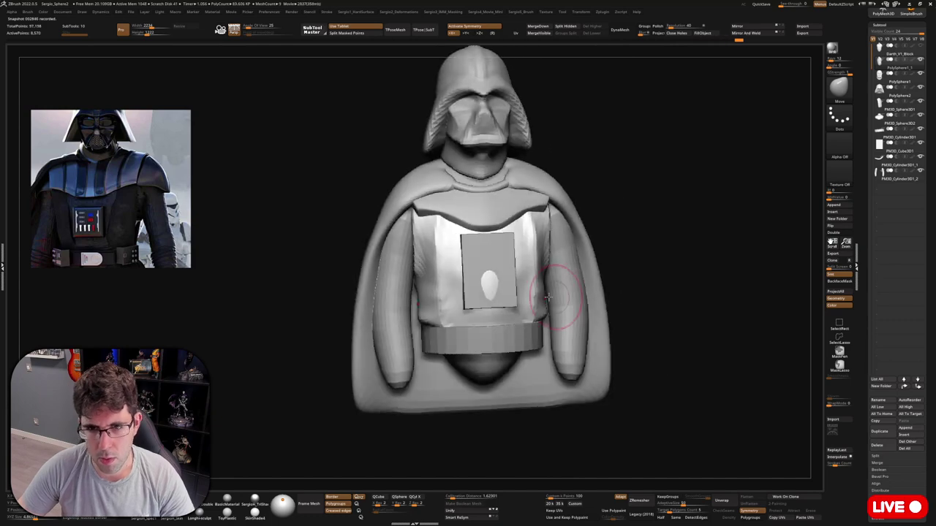
pyautogui.moveTo(528, 338)
pyautogui.mouseDown(button='right')
pyautogui.moveTo(512, 344)
pyautogui.moveTo(515, 351)
pyautogui.moveTo(541, 358)
pyautogui.mouseUp(button='right')
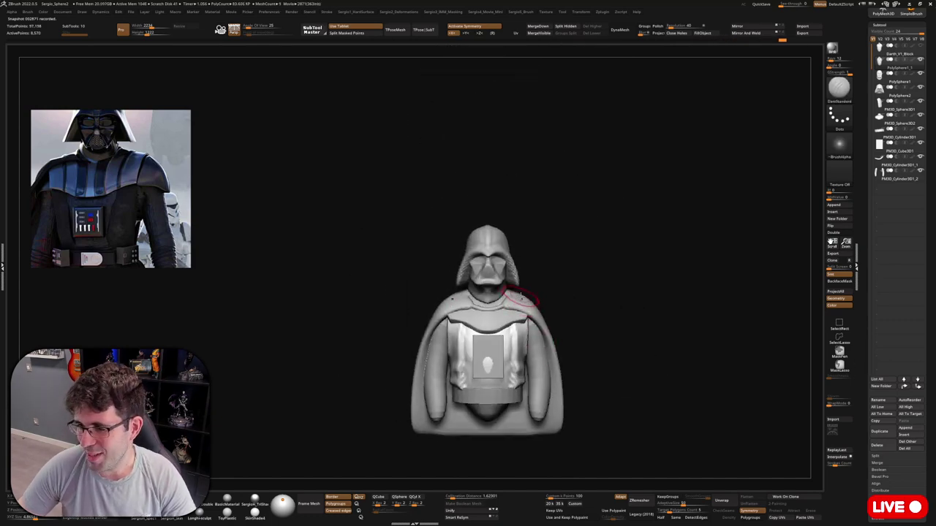
pyautogui.moveTo(521, 298)
pyautogui.mouseDown(button='right')
pyautogui.moveTo(515, 342)
pyautogui.moveTo(496, 349)
pyautogui.moveTo(552, 315)
pyautogui.moveTo(585, 339)
pyautogui.moveTo(532, 345)
pyautogui.moveTo(648, 220)
pyautogui.mouseUp(button='right')
# Hide all but the shoulder pieces, then unhide the full bust and orbit to its back
pyautogui.keyDown('ctrl'); pyautogui.keyDown('shift'); pyautogui.click(600, 362); pyautogui.keyUp('shift'); pyautogui.keyUp('ctrl')
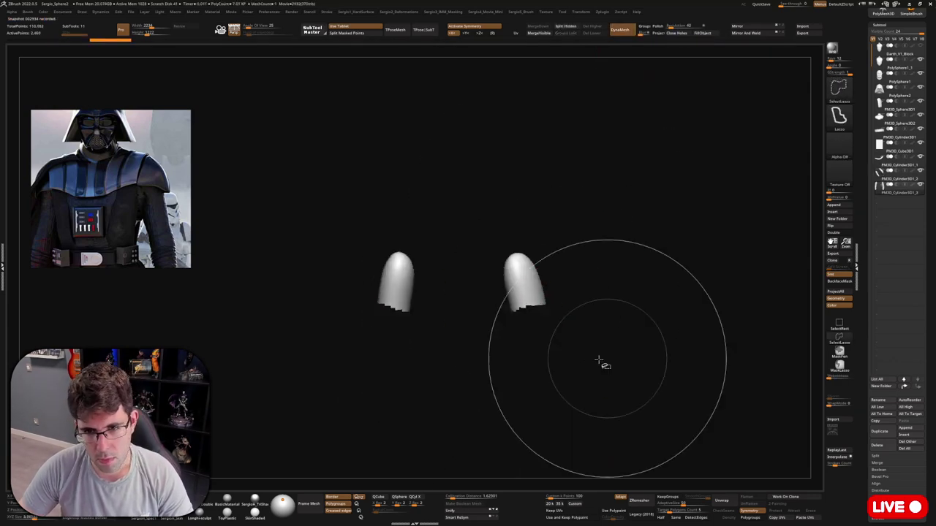
pyautogui.keyDown('ctrl'); pyautogui.keyDown('shift'); pyautogui.click(545, 279); pyautogui.keyUp('shift'); pyautogui.keyUp('ctrl')
pyautogui.moveTo(544, 280)
pyautogui.mouseDown(button='right')
pyautogui.moveTo(779, 146)
pyautogui.moveTo(571, 278)
pyautogui.moveTo(556, 274)
pyautogui.moveTo(523, 292)
pyautogui.moveTo(563, 271)
pyautogui.moveTo(533, 268)
pyautogui.mouseUp(button='right')
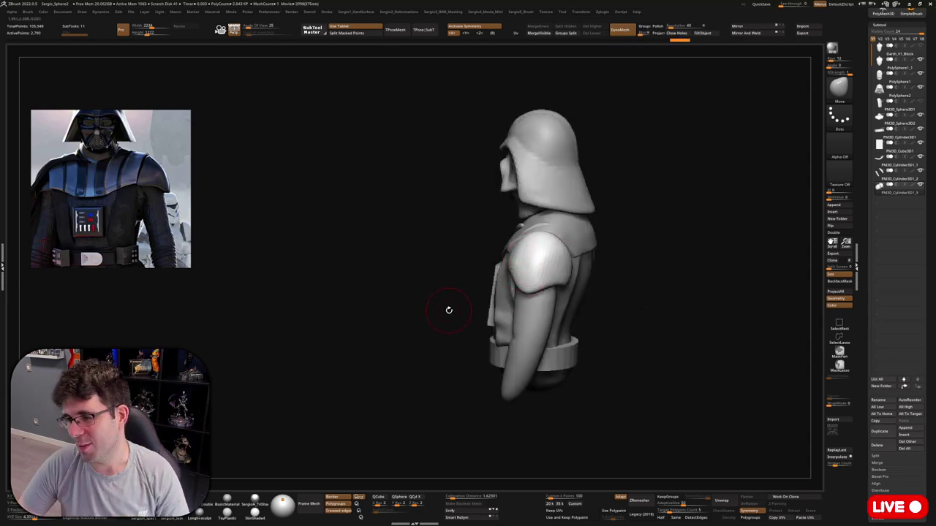
pyautogui.moveTo(449, 310)
pyautogui.mouseDown(button='right')
pyautogui.moveTo(604, 264)
pyautogui.moveTo(622, 282)
pyautogui.mouseUp(button='right')
# Isolate the shoulder pads, orbit around them, and return to the full bust to check them
pyautogui.keyDown('alt'); pyautogui.click(572, 277); pyautogui.keyUp('alt')
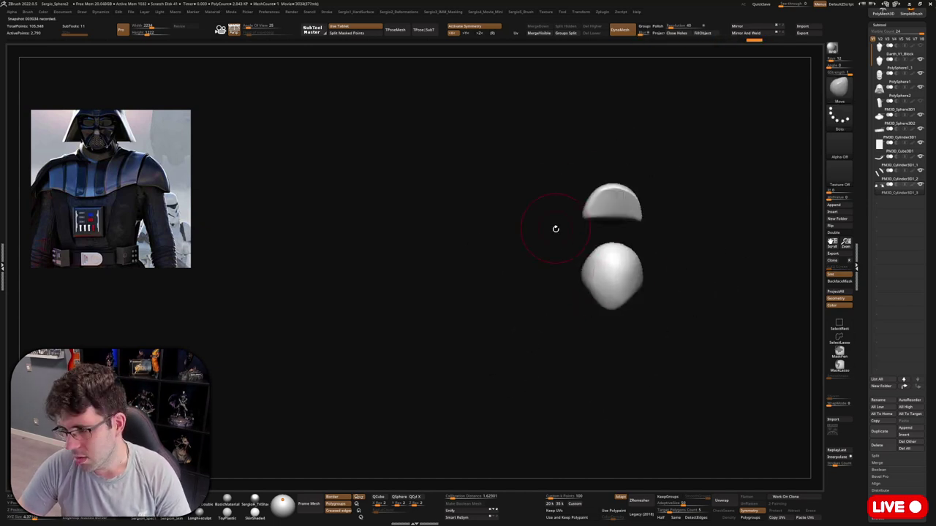
pyautogui.moveTo(556, 229); pyautogui.dragTo(773, 219, button='right')
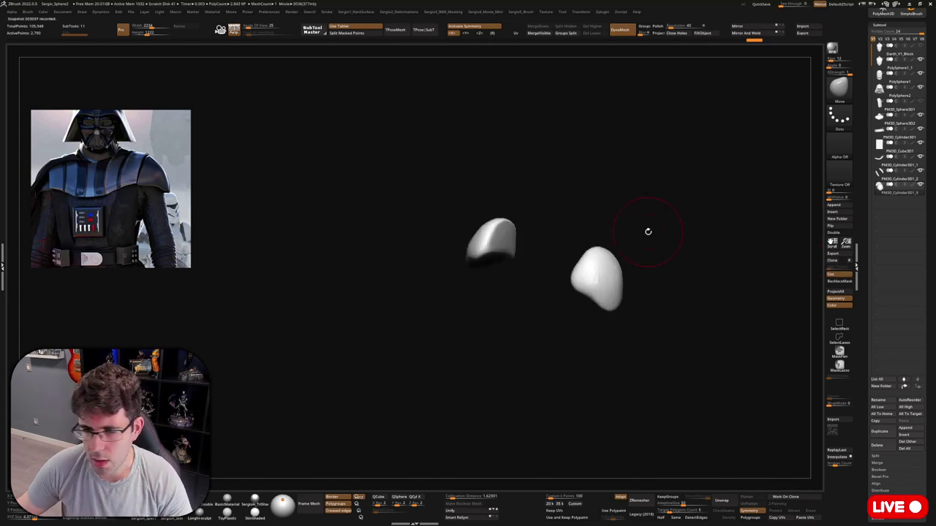
pyautogui.moveTo(643, 257)
pyautogui.mouseDown(button='right')
pyautogui.moveTo(554, 307)
pyautogui.moveTo(649, 297)
pyautogui.moveTo(672, 305)
pyautogui.moveTo(690, 393)
pyautogui.moveTo(606, 314)
pyautogui.moveTo(578, 334)
pyautogui.moveTo(575, 313)
pyautogui.moveTo(606, 251)
pyautogui.moveTo(589, 304)
pyautogui.moveTo(622, 329)
pyautogui.mouseUp(button='right')
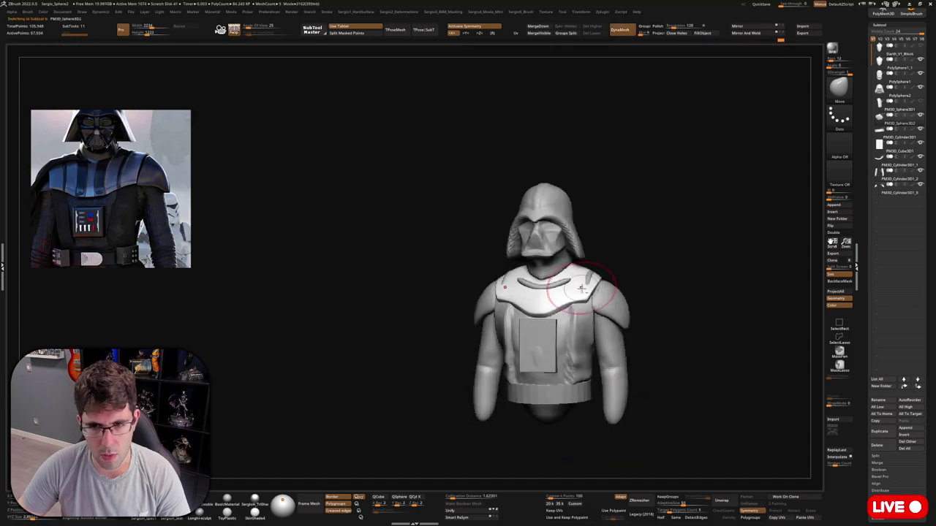
pyautogui.moveTo(618, 355)
pyautogui.mouseDown(button='right')
pyautogui.moveTo(622, 317)
pyautogui.moveTo(577, 330)
pyautogui.moveTo(564, 293)
pyautogui.moveTo(568, 273)
pyautogui.moveTo(561, 319)
pyautogui.moveTo(555, 310)
pyautogui.moveTo(575, 373)
pyautogui.moveTo(546, 403)
pyautogui.moveTo(591, 264)
pyautogui.mouseUp(button='right')
pyautogui.press('b')
pyautogui.press('t')
pyautogui.press('d')
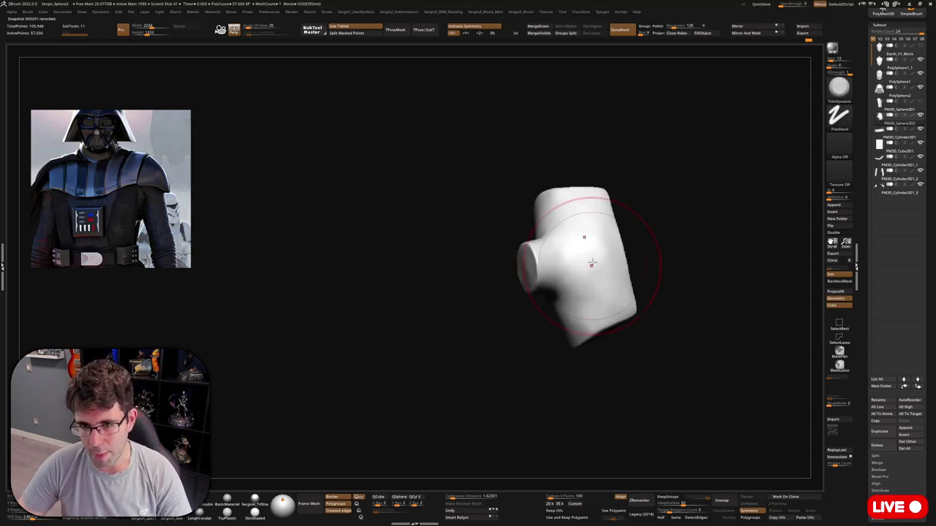
pyautogui.moveTo(602, 332)
pyautogui.mouseDown(button='right')
pyautogui.moveTo(605, 312)
pyautogui.moveTo(607, 328)
pyautogui.moveTo(591, 290)
pyautogui.mouseUp(button='right')
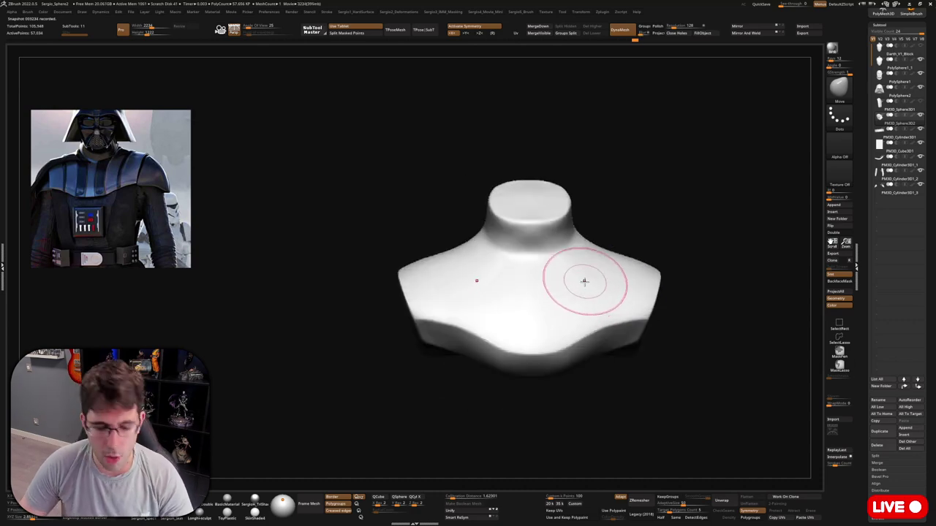
pyautogui.moveTo(690, 282)
pyautogui.mouseDown(button='right')
pyautogui.moveTo(673, 261)
pyautogui.moveTo(679, 234)
pyautogui.moveTo(536, 277)
pyautogui.moveTo(600, 299)
pyautogui.mouseUp(button='right')
pyautogui.moveTo(554, 251)
pyautogui.mouseDown(button='right')
pyautogui.moveTo(560, 298)
pyautogui.moveTo(570, 242)
pyautogui.moveTo(563, 209)
pyautogui.moveTo(563, 223)
pyautogui.mouseUp(button='right')
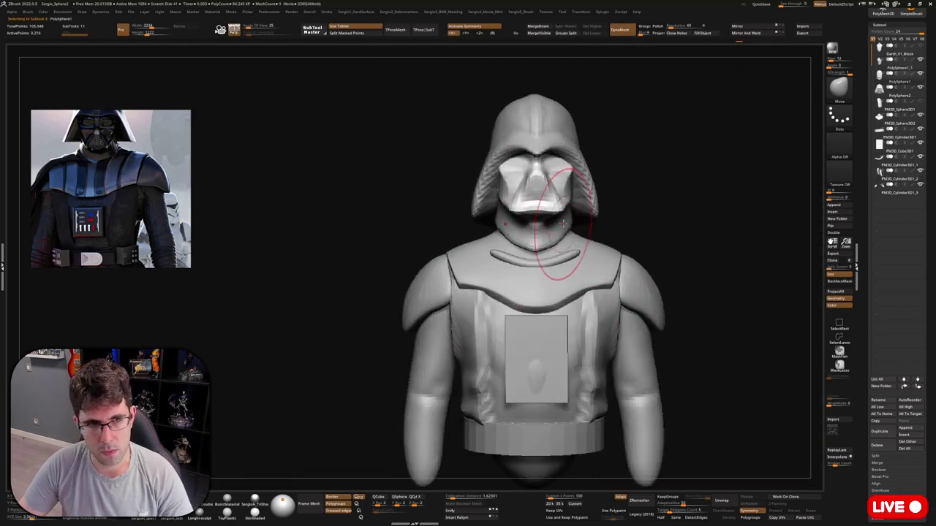
pyautogui.press('w')
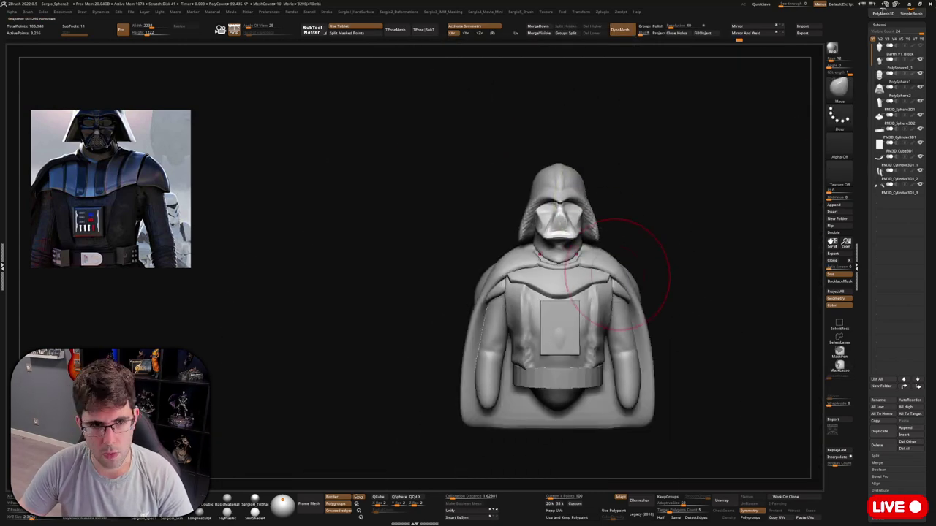
pyautogui.moveTo(648, 261); pyautogui.dragTo(680, 295)
pyautogui.moveTo(561, 244)
pyautogui.mouseDown()
pyautogui.moveTo(655, 255)
pyautogui.moveTo(648, 303)
pyautogui.mouseUp()
pyautogui.press('w')
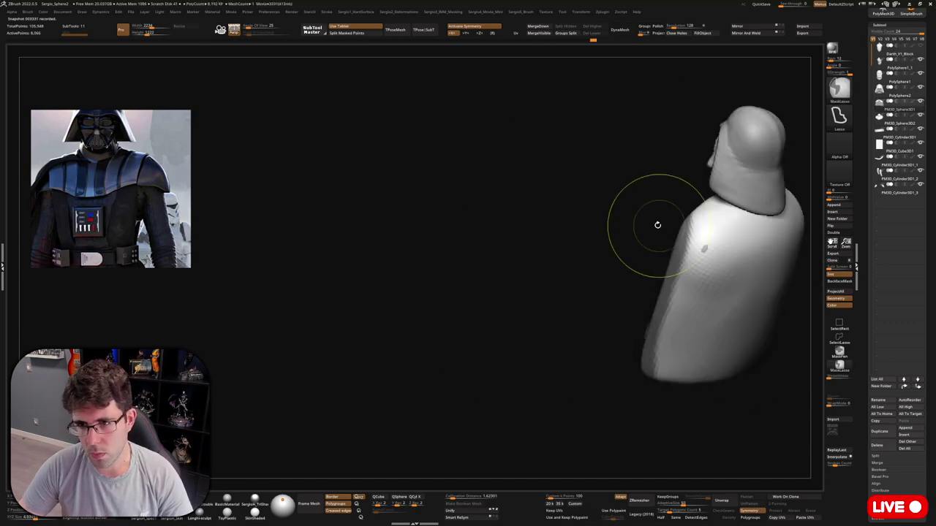
pyautogui.moveTo(658, 224)
pyautogui.mouseDown()
pyautogui.moveTo(710, 293)
pyautogui.moveTo(692, 276)
pyautogui.mouseUp()
pyautogui.press('q')
pyautogui.press('s')
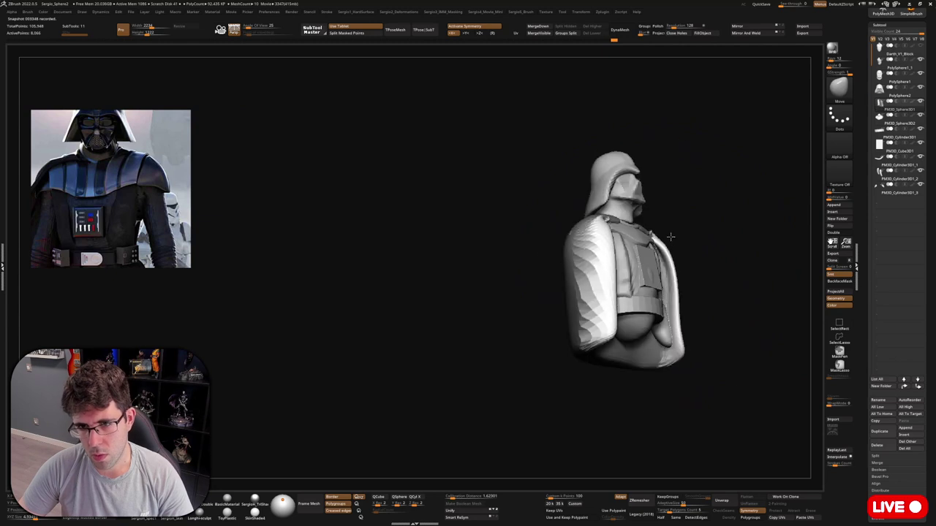
pyautogui.moveTo(671, 236)
pyautogui.mouseDown()
pyautogui.moveTo(644, 236)
pyautogui.moveTo(702, 277)
pyautogui.moveTo(714, 337)
pyautogui.moveTo(574, 150)
pyautogui.moveTo(592, 142)
pyautogui.moveTo(627, 183)
pyautogui.moveTo(397, 213)
pyautogui.mouseUp()
# Inspect the bust and the isolated head from rear, side, below and three-quarter views
pyautogui.moveTo(316, 224)
pyautogui.mouseDown()
pyautogui.moveTo(560, 344)
pyautogui.moveTo(585, 344)
pyautogui.mouseUp()
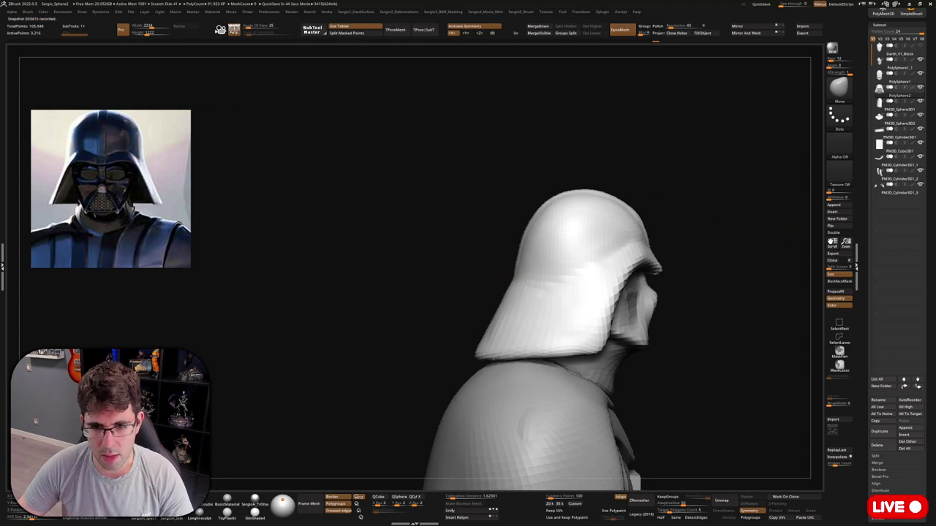
pyautogui.moveTo(520, 349)
pyautogui.mouseDown()
pyautogui.moveTo(598, 358)
pyautogui.moveTo(583, 311)
pyautogui.mouseUp()
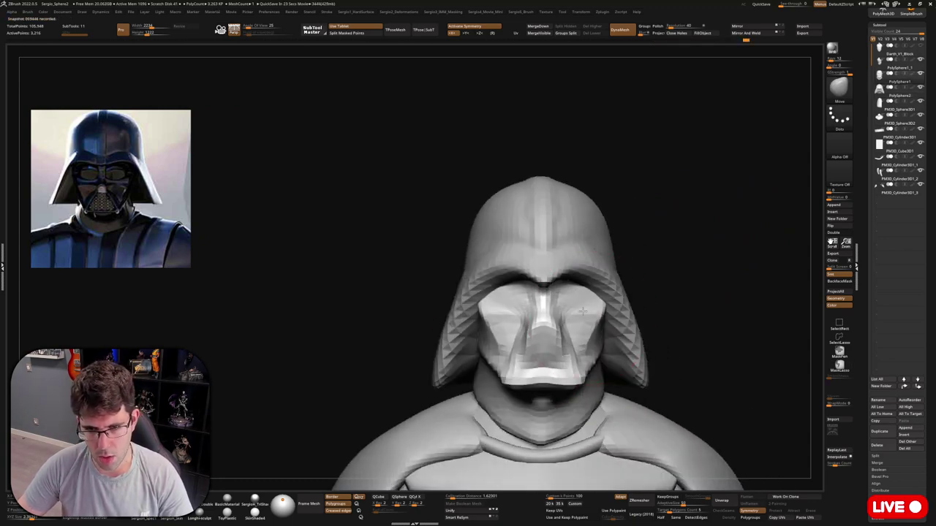
pyautogui.moveTo(565, 374); pyautogui.dragTo(547, 338)
pyautogui.moveTo(584, 377)
pyautogui.mouseDown()
pyautogui.moveTo(598, 364)
pyautogui.moveTo(618, 376)
pyautogui.moveTo(621, 423)
pyautogui.mouseUp()
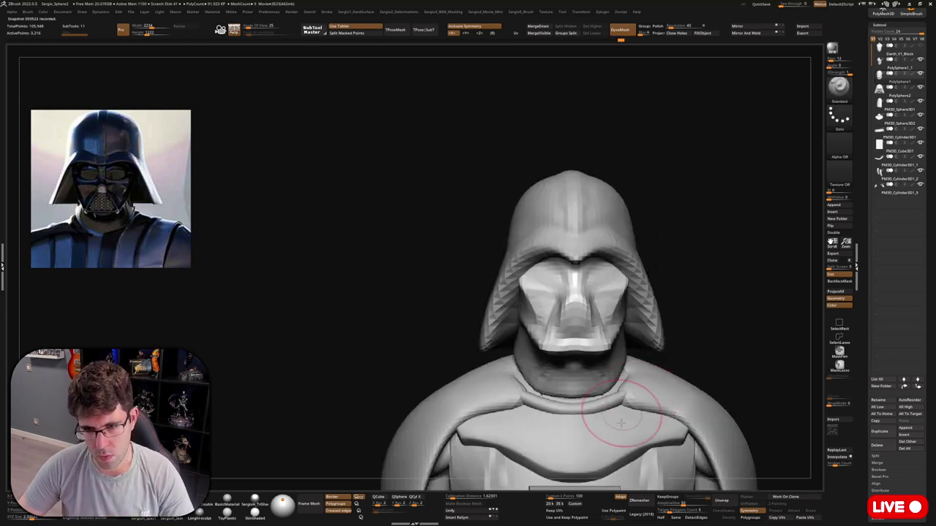
pyautogui.moveTo(608, 238)
pyautogui.mouseDown()
pyautogui.moveTo(666, 294)
pyautogui.moveTo(626, 334)
pyautogui.mouseUp()
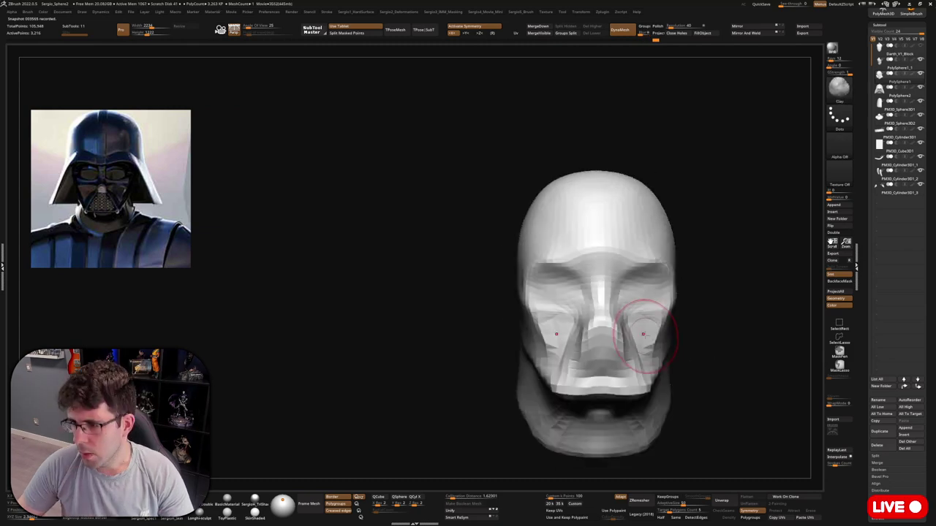
pyautogui.moveTo(592, 294)
pyautogui.mouseDown()
pyautogui.moveTo(564, 359)
pyautogui.moveTo(549, 275)
pyautogui.mouseUp()
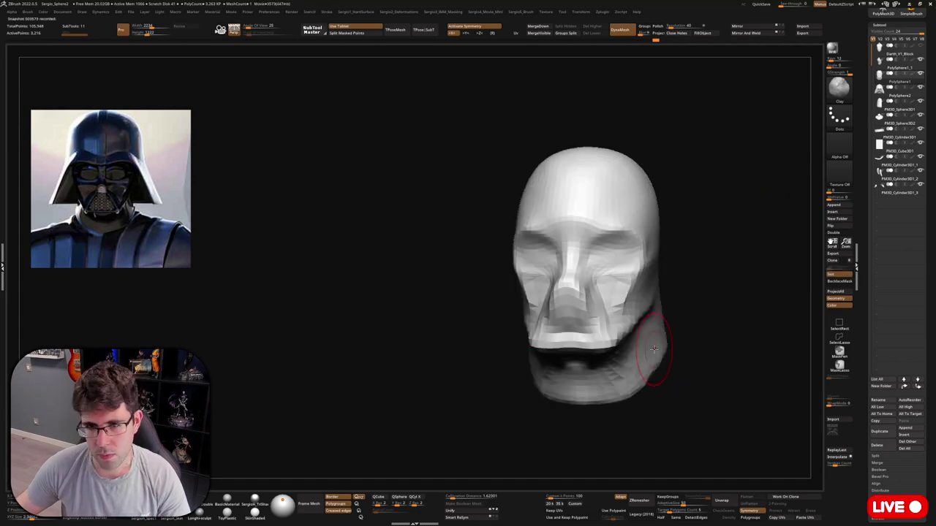
pyautogui.moveTo(680, 161)
pyautogui.mouseDown()
pyautogui.moveTo(615, 310)
pyautogui.moveTo(620, 321)
pyautogui.moveTo(587, 266)
pyautogui.moveTo(502, 293)
pyautogui.moveTo(514, 241)
pyautogui.moveTo(479, 256)
pyautogui.moveTo(619, 282)
pyautogui.moveTo(619, 309)
pyautogui.moveTo(643, 293)
pyautogui.mouseUp()
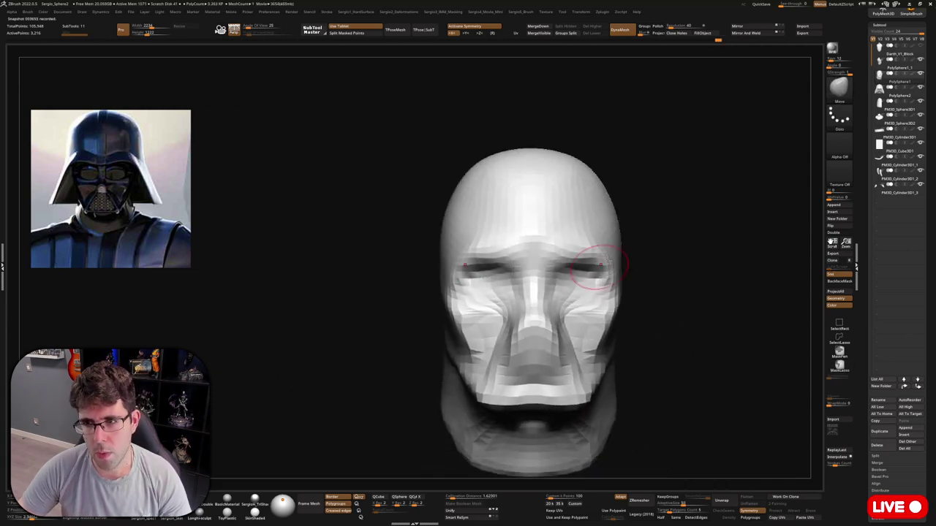
# Position the eye sphere on the mask with the Transpose move gizmo
pyautogui.press('w')
pyautogui.moveTo(731, 307)
pyautogui.mouseDown()
pyautogui.moveTo(724, 207)
pyautogui.moveTo(622, 220)
pyautogui.moveTo(565, 259)
pyautogui.moveTo(600, 278)
pyautogui.moveTo(556, 285)
pyautogui.moveTo(607, 293)
pyautogui.moveTo(614, 307)
pyautogui.moveTo(617, 168)
pyautogui.moveTo(640, 259)
pyautogui.moveTo(672, 207)
pyautogui.mouseUp()
pyautogui.press('q')
# Select the Move brush, then MaskLasso, and show the head piece on its own
pyautogui.press('b')
pyautogui.press('m')
pyautogui.press('v')
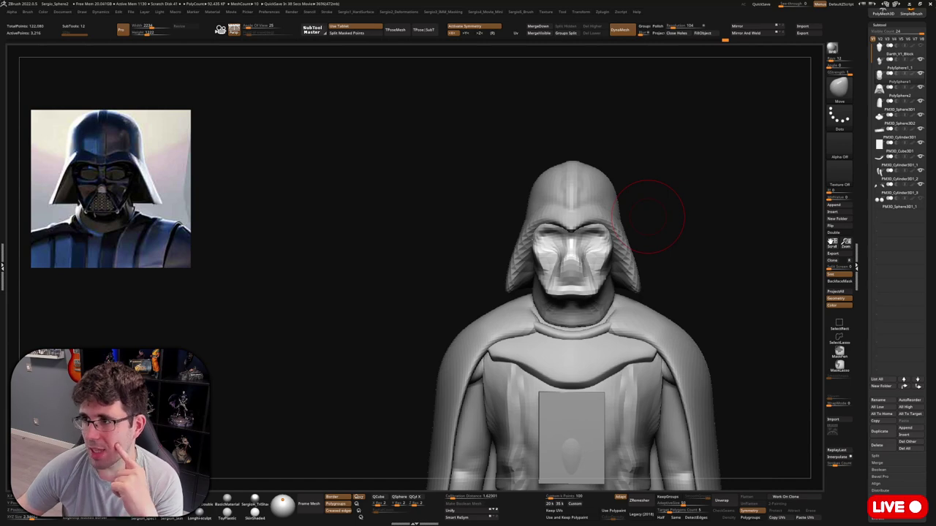
pyautogui.moveTo(649, 216)
pyautogui.mouseDown()
pyautogui.moveTo(729, 241)
pyautogui.moveTo(683, 230)
pyautogui.mouseUp()
pyautogui.press('b')
pyautogui.press('m')
pyautogui.press('l')
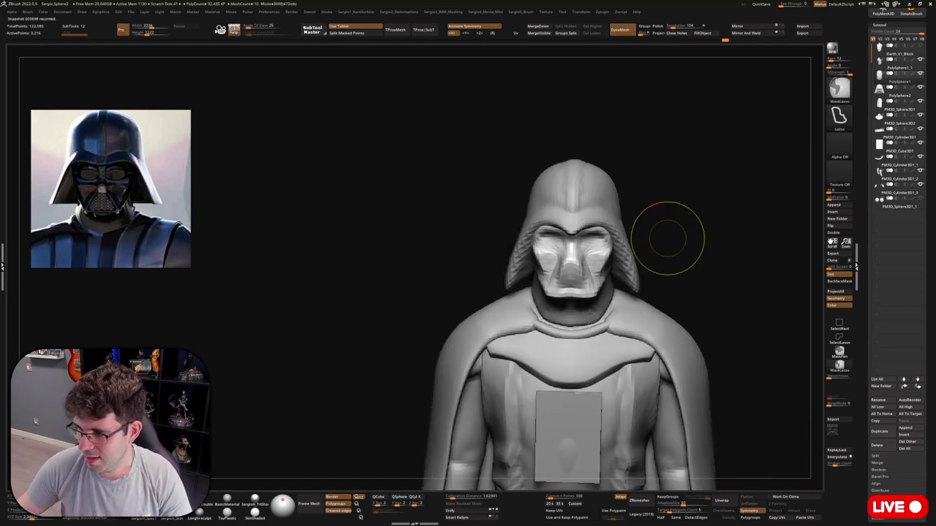
pyautogui.keyDown('ctrl'); pyautogui.keyDown('shift'); pyautogui.click(666, 238); pyautogui.keyUp('shift'); pyautogui.keyUp('ctrl')
pyautogui.press('f')
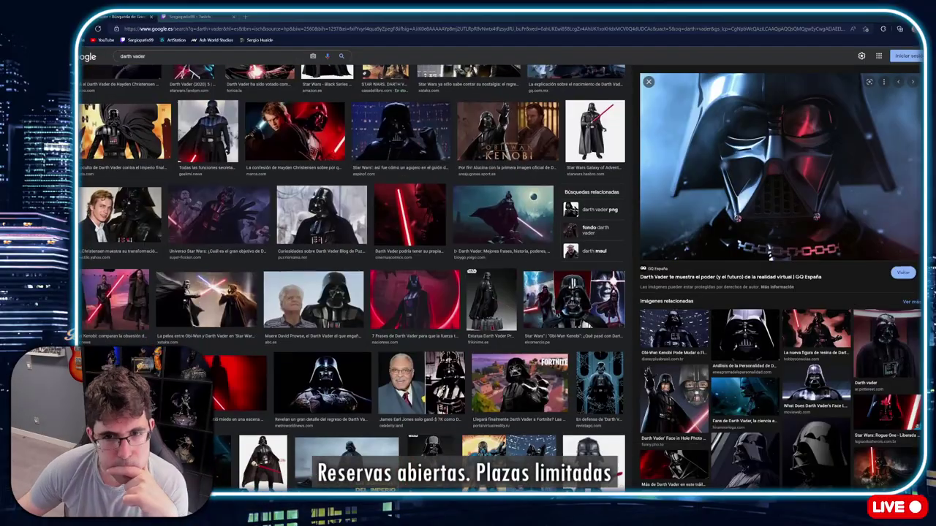
# Scroll the Darth Vader results, previewing the Obi-Wan Kenobi and Destiny Vader images
pyautogui.scroll(-2, 590, 230)
pyautogui.click(590, 230)
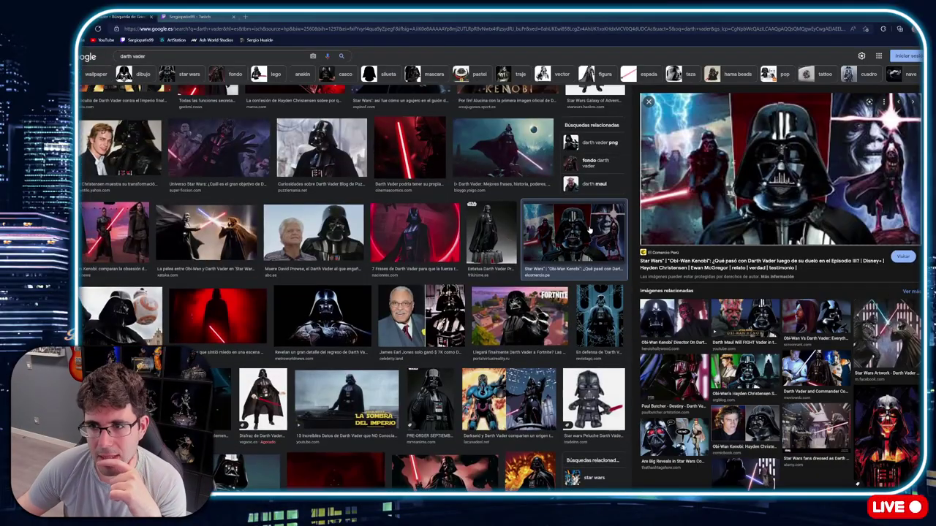
pyautogui.click(672, 376)
pyautogui.scroll(-1, 656, 285)
pyautogui.scroll(-5, 404, 327)
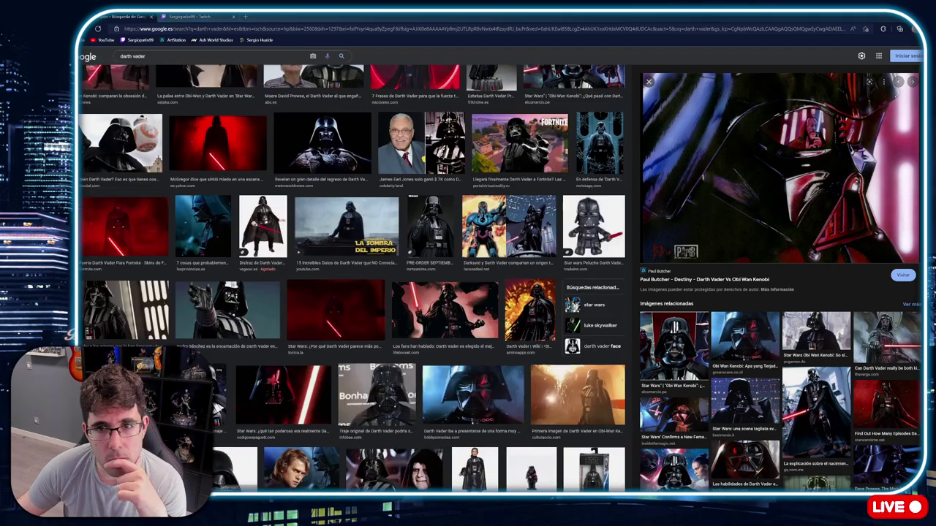
pyautogui.scroll(-5, 404, 327)
pyautogui.scroll(-4, 404, 327)
# Preview more Vader images, including the Hayden Christensen Vader and a dark helmet photo
pyautogui.click(404, 327)
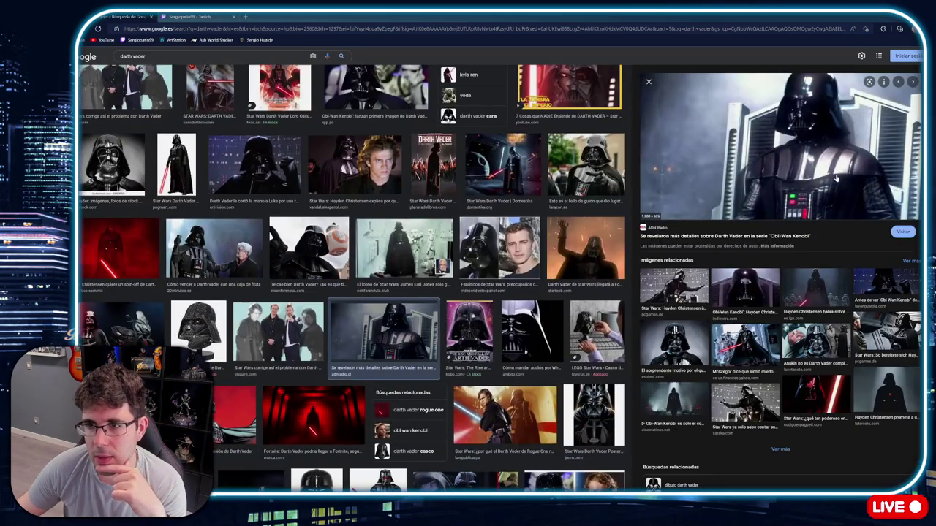
pyautogui.click(887, 332)
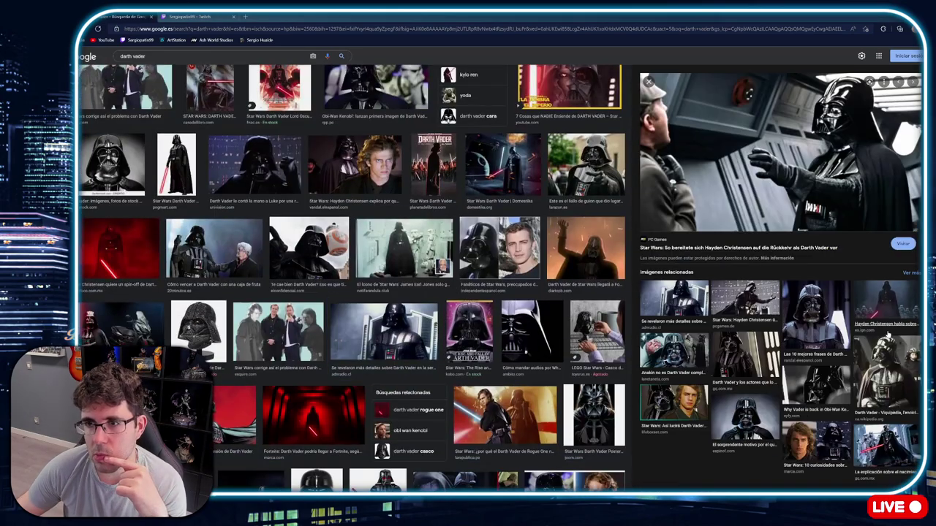
pyautogui.scroll(-3, 451, 313)
pyautogui.scroll(-3, 451, 313)
pyautogui.scroll(-3, 451, 313)
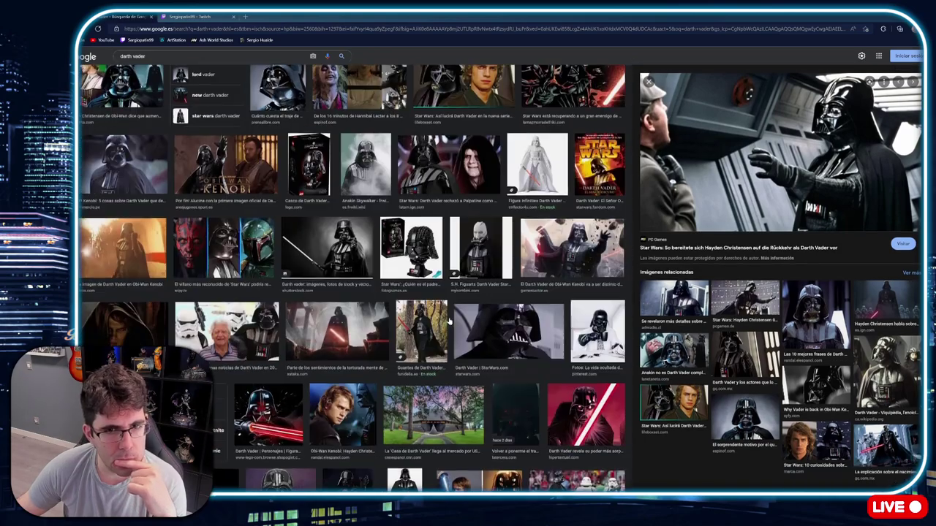
pyautogui.scroll(-5, 451, 313)
pyautogui.click(452, 313)
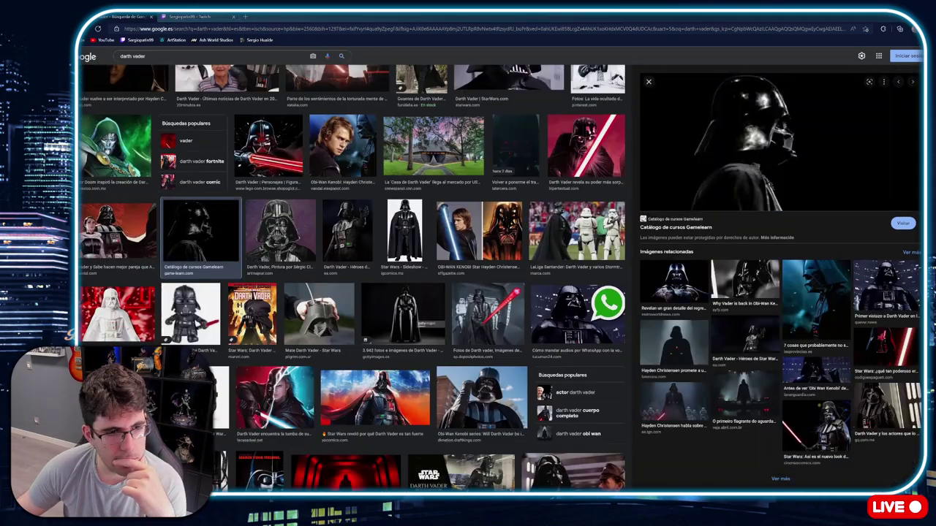
pyautogui.scroll(-2, 452, 313)
pyautogui.scroll(10, 451, 313)
# Search for 'darth vader helmet' and preview the shopDisney helmet result
pyautogui.write('helmet')
pyautogui.press('Return')
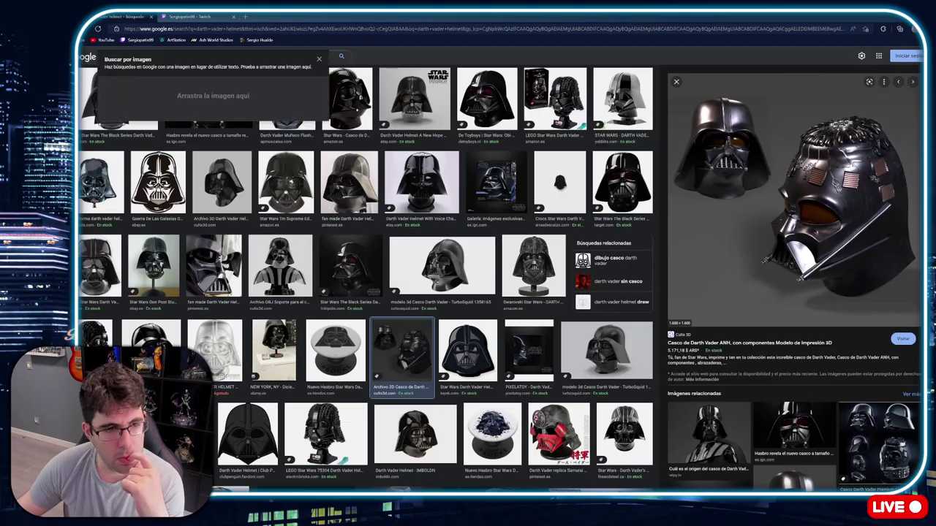
pyautogui.click(413, 99)
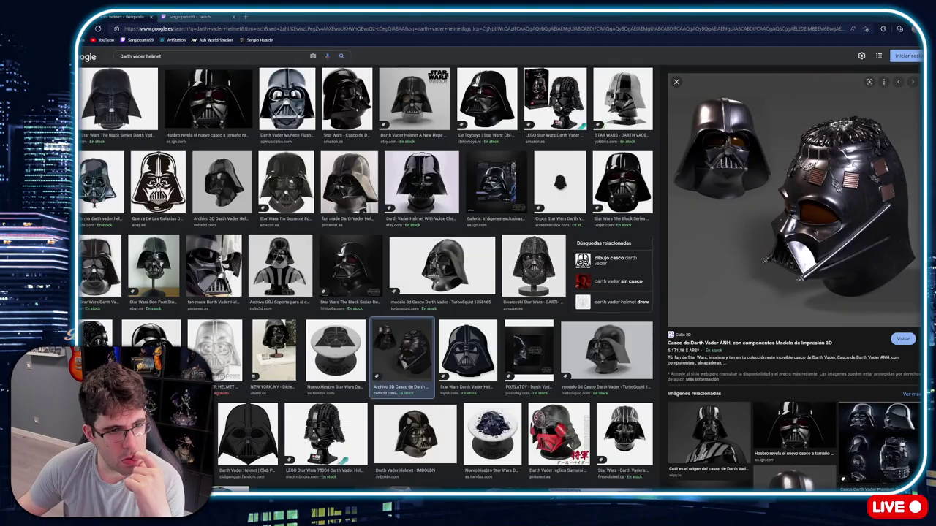
pyautogui.click(789, 131)
pyautogui.hotkey('ctrl', 'w')
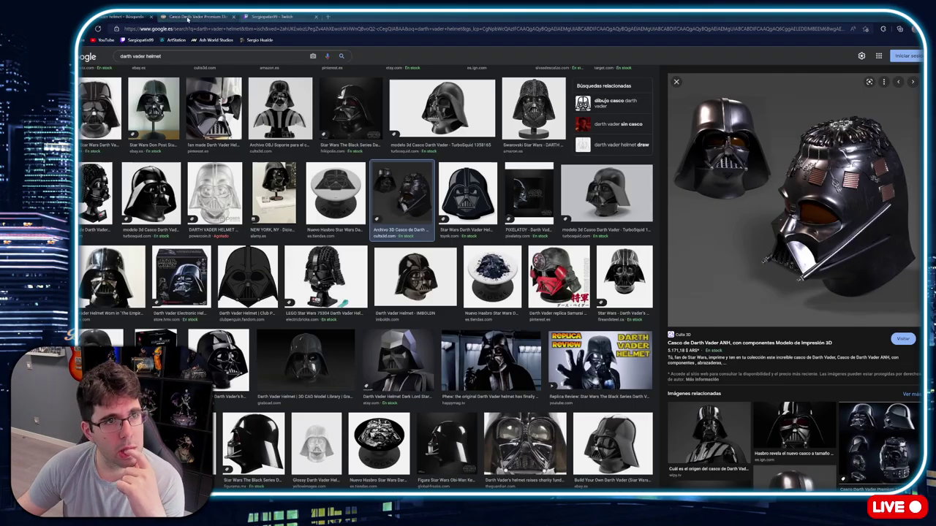
pyautogui.scroll(-3, 384, 276)
pyautogui.click(384, 277)
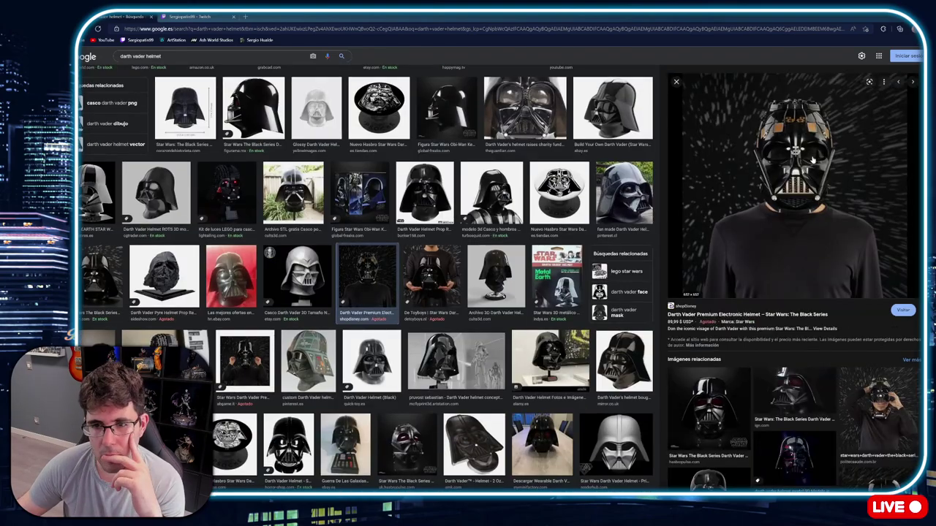
# Open the shopDisney Premium Electronic Helmet page, dismiss the region popup, and scroll through its photos
pyautogui.click(814, 160)
pyautogui.click(229, 244)
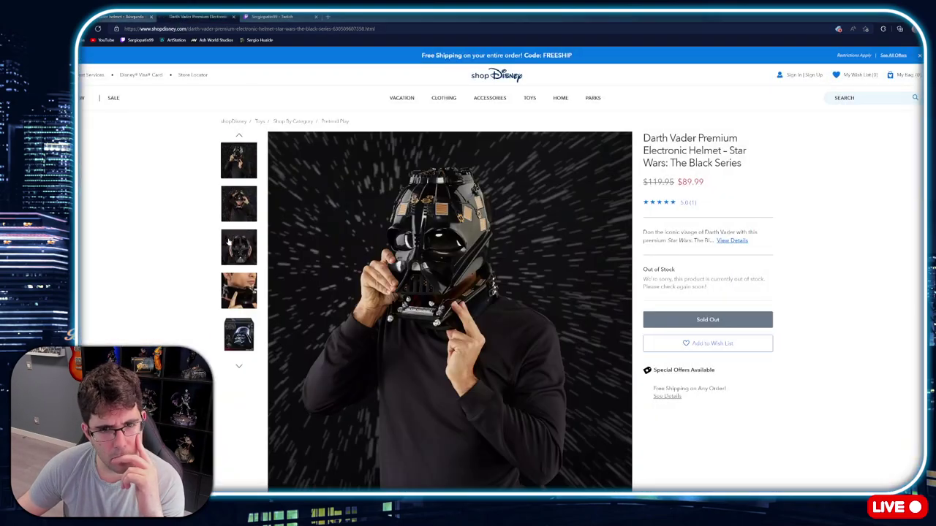
pyautogui.scroll(-1, 407, 227)
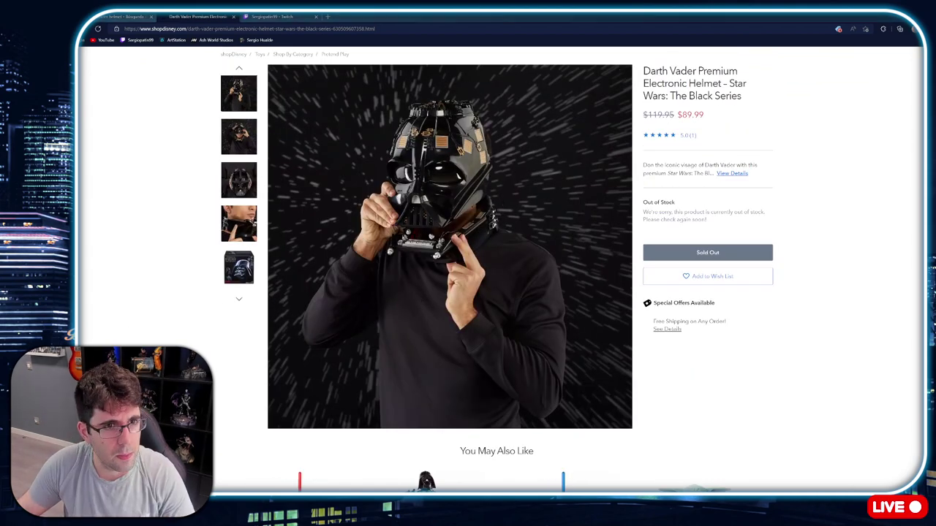
pyautogui.scroll(-1, 452, 177)
pyautogui.scroll(-1, 326, 178)
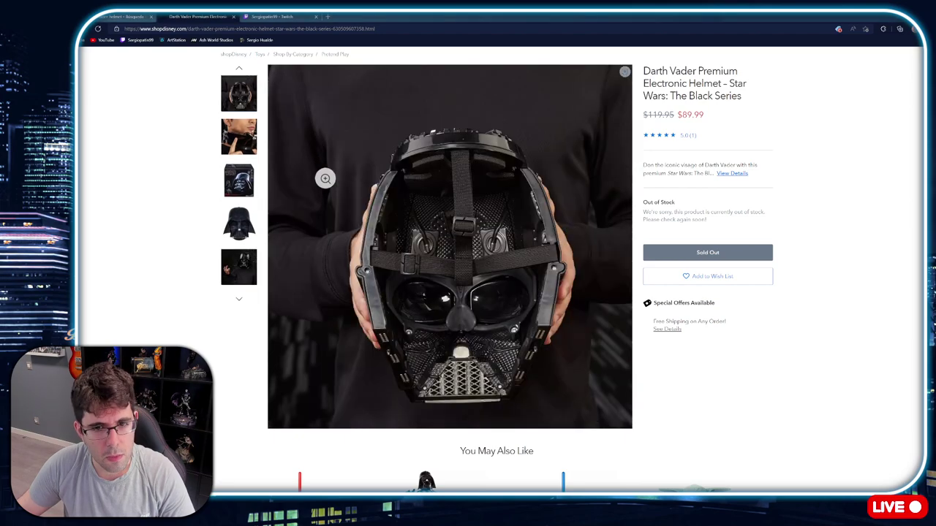
pyautogui.scroll(-1, 472, 258)
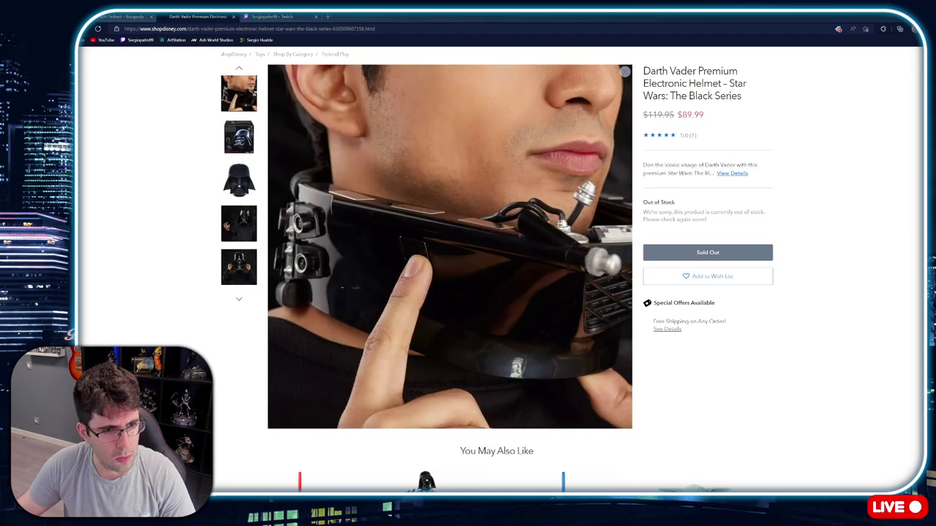
pyautogui.scroll(-1, 350, 182)
pyautogui.scroll(-1, 350, 182)
pyautogui.scroll(-1, 350, 182)
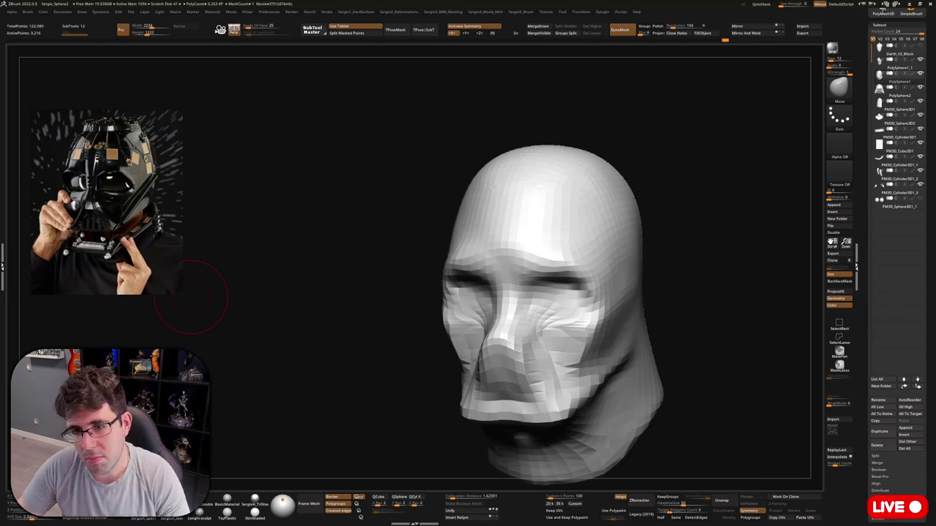
# Orbit around the head, then carve the eye sockets with the DamStandard brush
pyautogui.moveTo(190, 296); pyautogui.dragTo(662, 220)
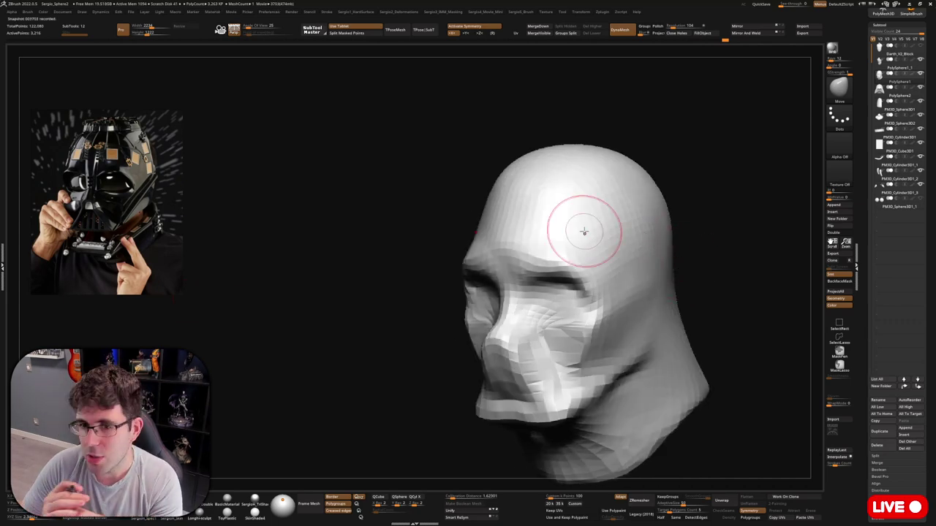
pyautogui.moveTo(585, 231)
pyautogui.mouseDown(button='right')
pyautogui.moveTo(565, 330)
pyautogui.moveTo(858, 121)
pyautogui.mouseUp(button='right')
pyautogui.scroll(2, 858, 120)
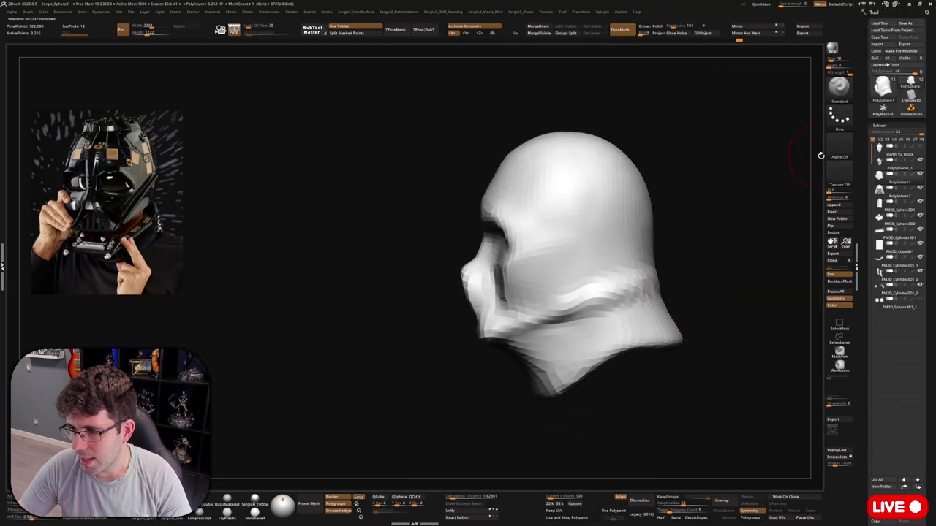
pyautogui.moveTo(786, 173)
pyautogui.mouseDown(button='right')
pyautogui.moveTo(679, 268)
pyautogui.moveTo(626, 254)
pyautogui.mouseUp(button='right')
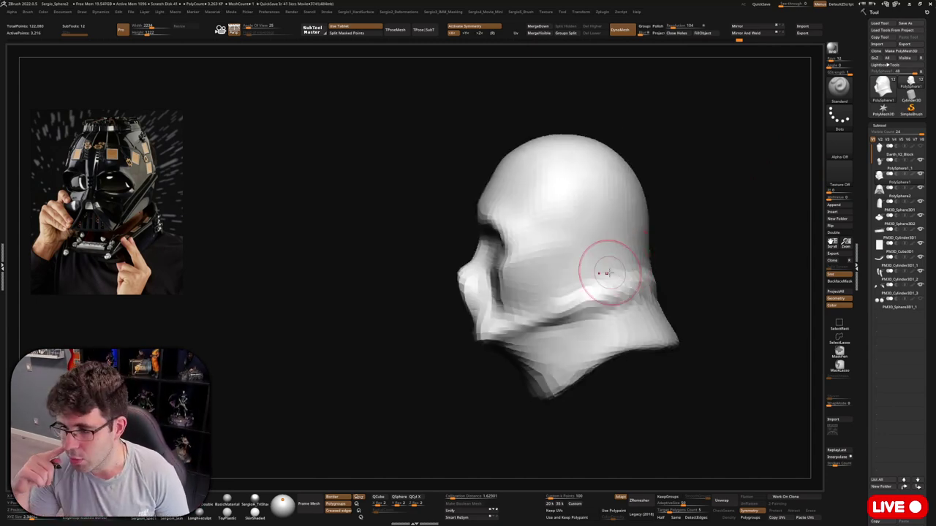
pyautogui.moveTo(606, 273)
pyautogui.mouseDown(button='right')
pyautogui.moveTo(673, 242)
pyautogui.moveTo(606, 244)
pyautogui.mouseUp(button='right')
pyautogui.press('b')
pyautogui.press('d')
pyautogui.press('s')
pyautogui.moveTo(606, 358)
pyautogui.mouseDown(button='right')
pyautogui.moveTo(577, 239)
pyautogui.moveTo(627, 309)
pyautogui.moveTo(560, 278)
pyautogui.moveTo(490, 306)
pyautogui.moveTo(485, 293)
pyautogui.moveTo(512, 314)
pyautogui.moveTo(465, 276)
pyautogui.mouseUp(button='right')
# Shape the nose vent area using the Move, Standard and clay-building brushes
pyautogui.press('b')
pyautogui.press('m')
pyautogui.press('v')
pyautogui.press('b')
pyautogui.press('s')
pyautogui.press('t')
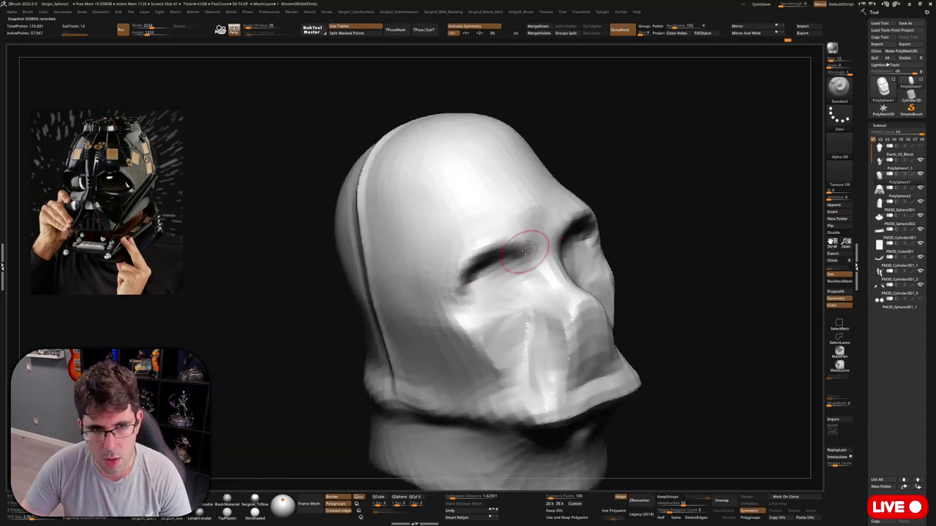
pyautogui.moveTo(524, 251)
pyautogui.mouseDown(button='right')
pyautogui.moveTo(508, 246)
pyautogui.moveTo(517, 315)
pyautogui.moveTo(523, 282)
pyautogui.moveTo(509, 294)
pyautogui.mouseUp(button='right')
pyautogui.press('b')
pyautogui.press('m')
pyautogui.press('v')
pyautogui.moveTo(505, 242)
pyautogui.mouseDown(button='right')
pyautogui.moveTo(496, 309)
pyautogui.moveTo(557, 294)
pyautogui.moveTo(554, 219)
pyautogui.moveTo(563, 219)
pyautogui.moveTo(526, 303)
pyautogui.moveTo(553, 293)
pyautogui.moveTo(560, 329)
pyautogui.moveTo(559, 294)
pyautogui.moveTo(512, 219)
pyautogui.mouseUp(button='right')
# Refine the mouth triangle with the Move, Standard, Clay and TrimDynamic brushes
pyautogui.press('b')
pyautogui.press('m')
pyautogui.press('v')
pyautogui.press('b')
pyautogui.press('s')
pyautogui.press('t')
pyautogui.press('b')
pyautogui.press('c')
pyautogui.press('l')
pyautogui.press('b')
pyautogui.press('t')
pyautogui.press('d')
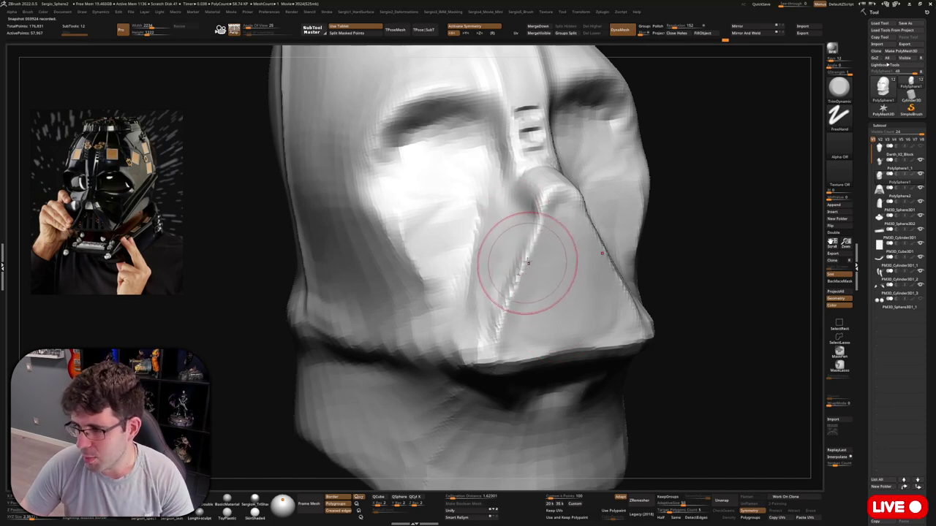
# Build up the cheek ridges with the Clay brush from the jaw up to the nose
pyautogui.moveTo(515, 260)
pyautogui.mouseDown(button='right')
pyautogui.moveTo(522, 303)
pyautogui.moveTo(498, 315)
pyautogui.mouseUp(button='right')
pyautogui.press('b')
pyautogui.press('c')
pyautogui.press('l')
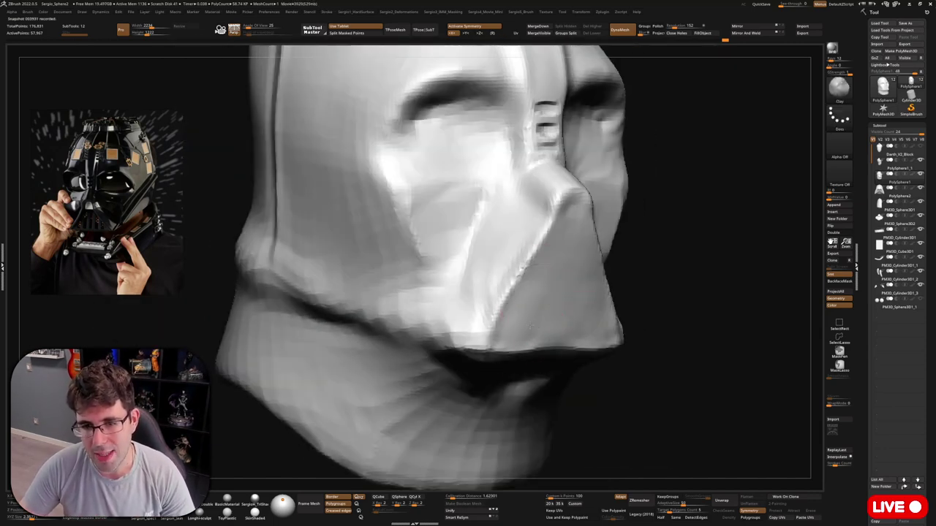
pyautogui.moveTo(566, 254); pyautogui.dragTo(582, 186, button='right')
pyautogui.moveTo(537, 301)
pyautogui.mouseDown(button='right')
pyautogui.moveTo(564, 300)
pyautogui.moveTo(441, 307)
pyautogui.moveTo(480, 211)
pyautogui.moveTo(500, 275)
pyautogui.moveTo(472, 354)
pyautogui.moveTo(470, 328)
pyautogui.moveTo(541, 223)
pyautogui.moveTo(471, 294)
pyautogui.moveTo(431, 314)
pyautogui.moveTo(540, 249)
pyautogui.moveTo(555, 292)
pyautogui.moveTo(541, 300)
pyautogui.moveTo(506, 317)
pyautogui.moveTo(637, 208)
pyautogui.mouseUp(button='right')
# Keep adding clay around the mask from side and three-quarter angles, finishing at the brow
pyautogui.press('space')
pyautogui.press('b')
pyautogui.press('c')
pyautogui.press('l')
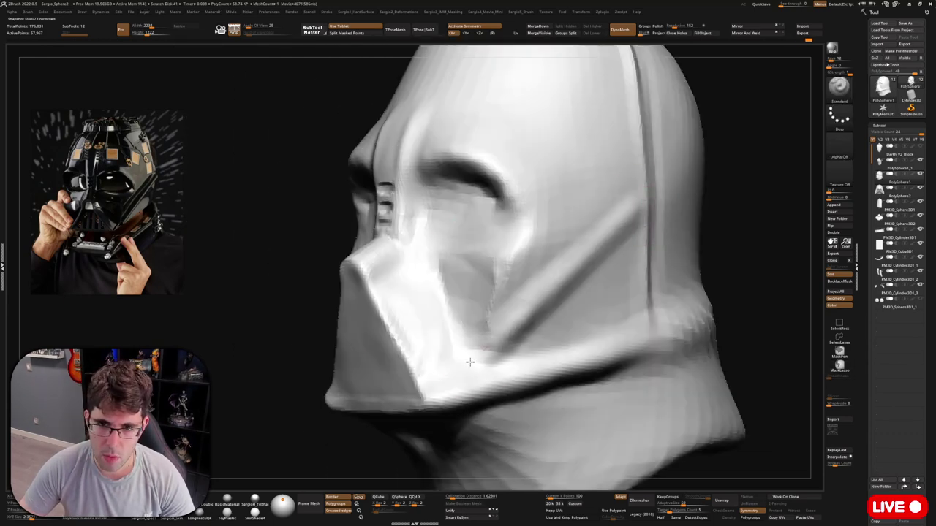
pyautogui.moveTo(598, 254); pyautogui.dragTo(612, 234, button='right')
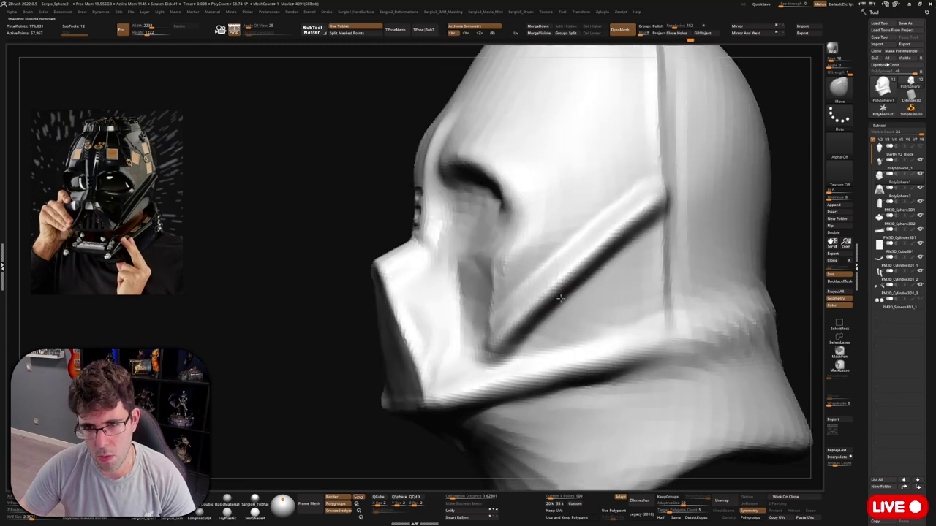
pyautogui.moveTo(556, 293)
pyautogui.mouseDown(button='right')
pyautogui.moveTo(512, 278)
pyautogui.moveTo(526, 285)
pyautogui.mouseUp(button='right')
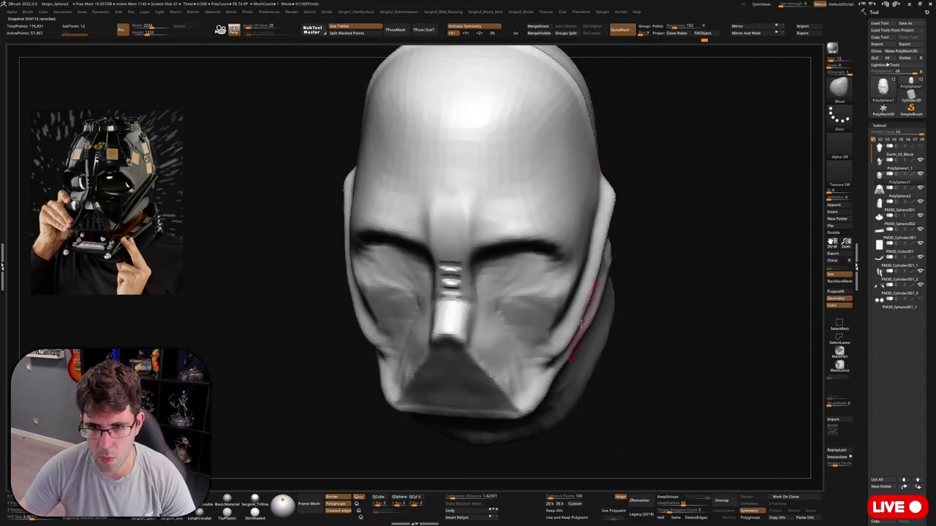
pyautogui.moveTo(574, 333)
pyautogui.mouseDown(button='right')
pyautogui.moveTo(553, 355)
pyautogui.moveTo(579, 334)
pyautogui.mouseUp(button='right')
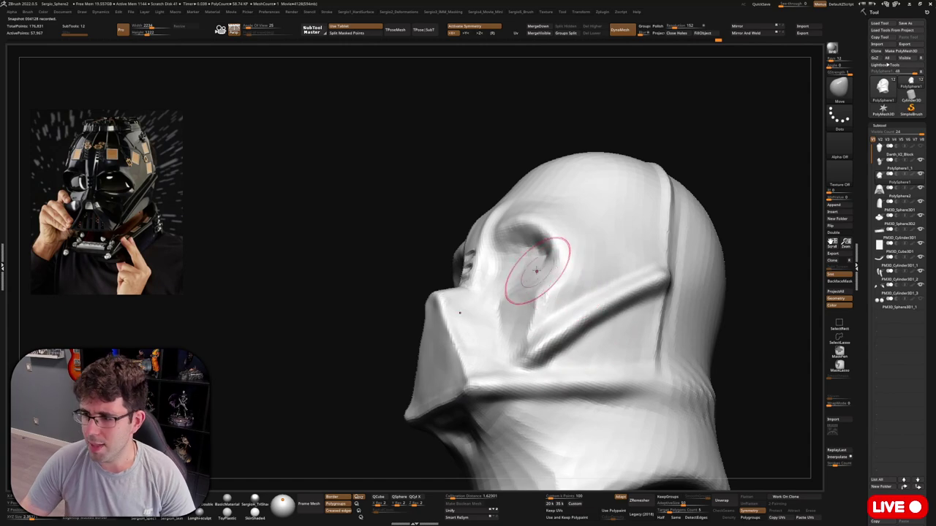
pyautogui.moveTo(527, 278)
pyautogui.mouseDown(button='right')
pyautogui.moveTo(614, 313)
pyautogui.moveTo(575, 329)
pyautogui.moveTo(535, 370)
pyautogui.moveTo(529, 219)
pyautogui.moveTo(533, 293)
pyautogui.moveTo(522, 263)
pyautogui.mouseUp(button='right')
pyautogui.moveTo(530, 222)
pyautogui.mouseDown(button='right')
pyautogui.moveTo(502, 261)
pyautogui.moveTo(450, 274)
pyautogui.moveTo(502, 271)
pyautogui.moveTo(468, 241)
pyautogui.moveTo(485, 256)
pyautogui.moveTo(462, 278)
pyautogui.moveTo(463, 293)
pyautogui.moveTo(435, 233)
pyautogui.moveTo(463, 241)
pyautogui.moveTo(477, 230)
pyautogui.moveTo(492, 260)
pyautogui.moveTo(438, 298)
pyautogui.moveTo(482, 280)
pyautogui.mouseUp(button='right')
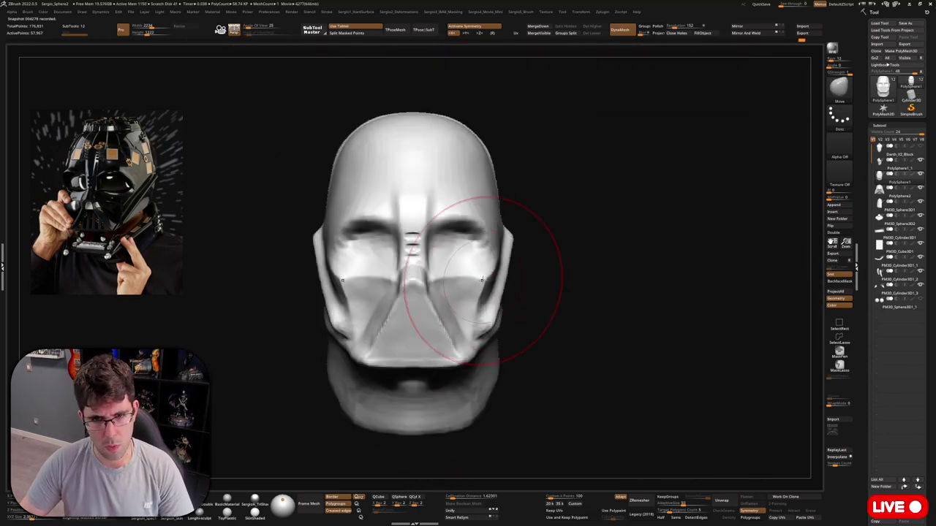
pyautogui.moveTo(454, 252)
pyautogui.mouseDown(button='right')
pyautogui.moveTo(428, 309)
pyautogui.moveTo(430, 265)
pyautogui.moveTo(522, 241)
pyautogui.moveTo(502, 292)
pyautogui.moveTo(396, 335)
pyautogui.moveTo(523, 326)
pyautogui.mouseUp(button='right')
# Cut vertical slats into the triangular mouth grille using DamStandard and ClayBuildup
pyautogui.press('b')
pyautogui.press('c')
pyautogui.press('l')
pyautogui.moveTo(463, 288); pyautogui.dragTo(507, 322, button='right')
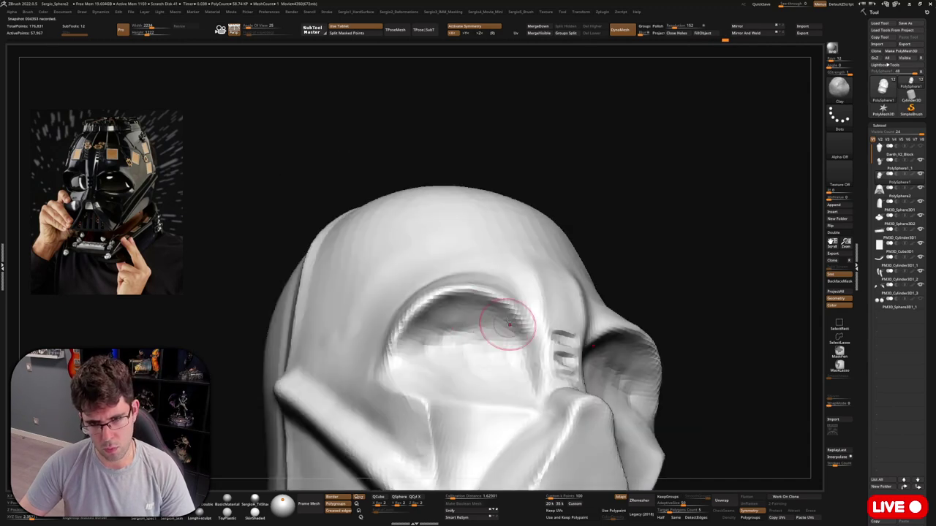
pyautogui.moveTo(407, 356)
pyautogui.mouseDown(button='right')
pyautogui.moveTo(553, 328)
pyautogui.moveTo(505, 269)
pyautogui.mouseUp(button='right')
pyautogui.press('b')
pyautogui.press('d')
pyautogui.press('s')
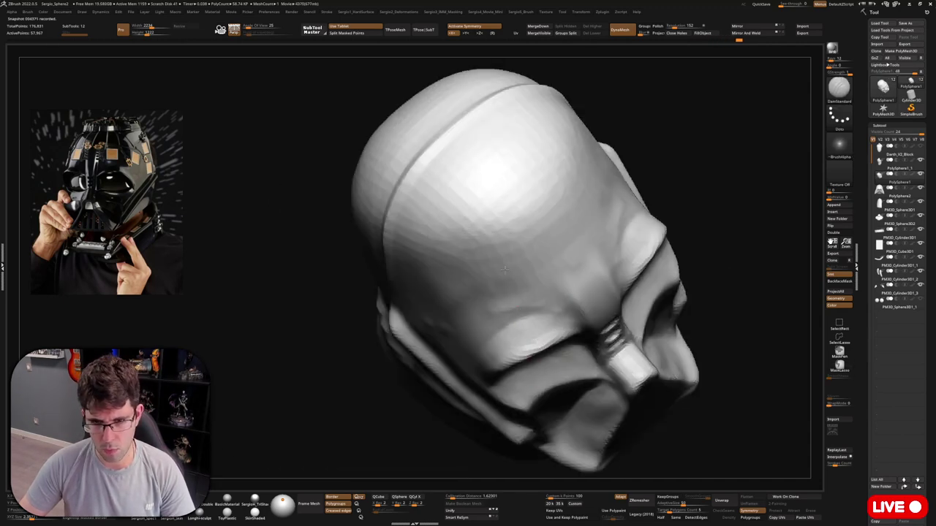
pyautogui.moveTo(545, 310)
pyautogui.mouseDown(button='right')
pyautogui.moveTo(468, 344)
pyautogui.moveTo(432, 397)
pyautogui.moveTo(581, 331)
pyautogui.moveTo(600, 285)
pyautogui.mouseUp(button='right')
pyautogui.press('b')
pyautogui.press('c')
pyautogui.press('l')
# Shape the ridge over the helmet dome with Move, then crease it with DamStandard
pyautogui.press('b')
pyautogui.press('m')
pyautogui.press('v')
pyautogui.moveTo(576, 378)
pyautogui.mouseDown(button='right')
pyautogui.moveTo(594, 329)
pyautogui.moveTo(591, 352)
pyautogui.moveTo(497, 339)
pyautogui.mouseUp(button='right')
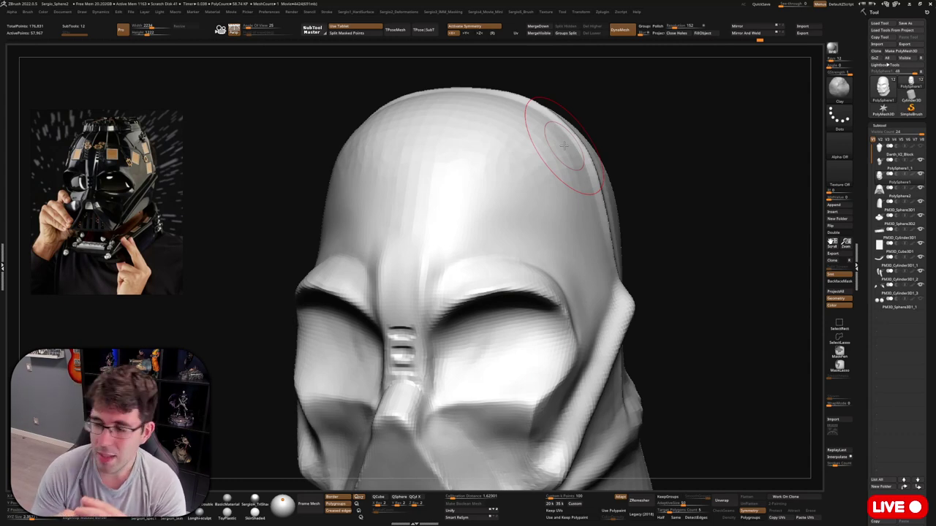
pyautogui.moveTo(563, 146)
pyautogui.mouseDown(button='right')
pyautogui.moveTo(563, 202)
pyautogui.moveTo(523, 212)
pyautogui.moveTo(549, 179)
pyautogui.moveTo(560, 194)
pyautogui.moveTo(601, 181)
pyautogui.moveTo(485, 330)
pyautogui.moveTo(463, 309)
pyautogui.moveTo(516, 395)
pyautogui.moveTo(511, 307)
pyautogui.moveTo(527, 234)
pyautogui.mouseUp(button='right')
pyautogui.press('b')
pyautogui.press('d')
pyautogui.press('s')
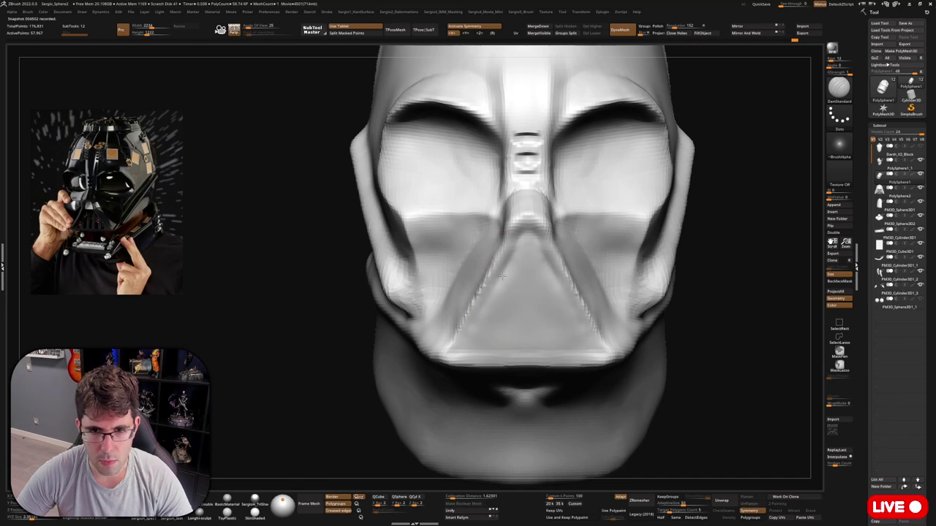
pyautogui.moveTo(501, 276)
pyautogui.mouseDown(button='right')
pyautogui.moveTo(548, 344)
pyautogui.moveTo(480, 233)
pyautogui.mouseUp(button='right')
# Refine the brow above the eyes from the front, alternating Clay strokes and DamStandard creases
pyautogui.press('b')
pyautogui.press('c')
pyautogui.press('b')
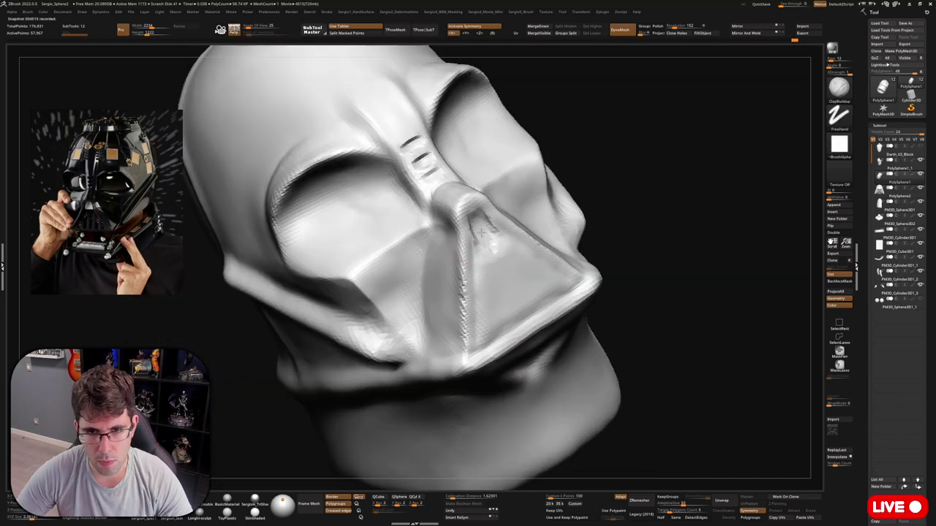
pyautogui.keyDown('shift'); pyautogui.moveTo(519, 277); pyautogui.dragTo(484, 175, button='right'); pyautogui.keyUp('shift')
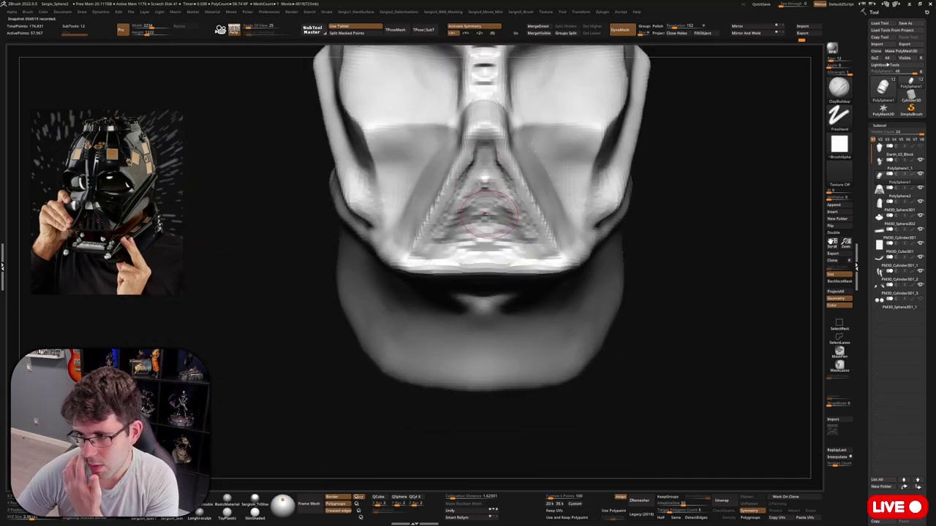
pyautogui.moveTo(485, 214); pyautogui.dragTo(497, 207, button='right')
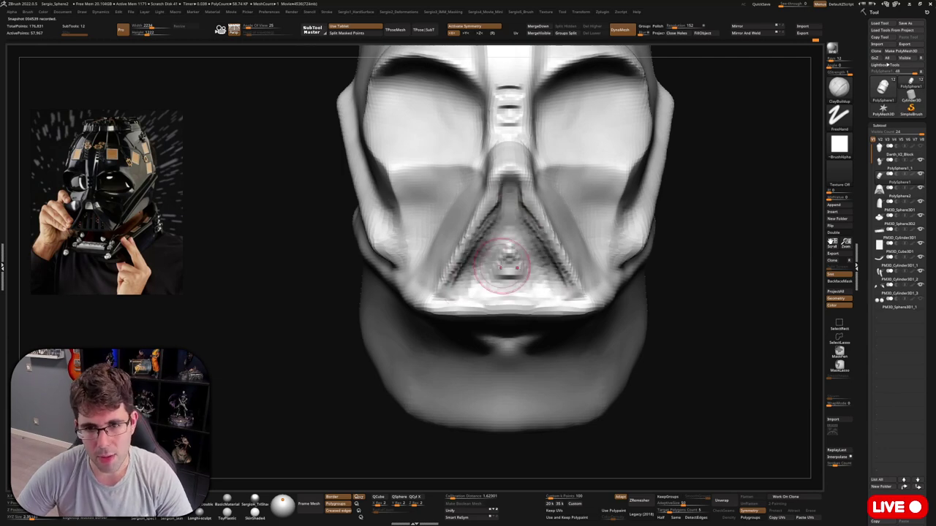
pyautogui.press('b')
pyautogui.press('d')
pyautogui.press('s')
pyautogui.moveTo(505, 263)
pyautogui.mouseDown(button='right')
pyautogui.moveTo(497, 229)
pyautogui.moveTo(480, 236)
pyautogui.mouseUp(button='right')
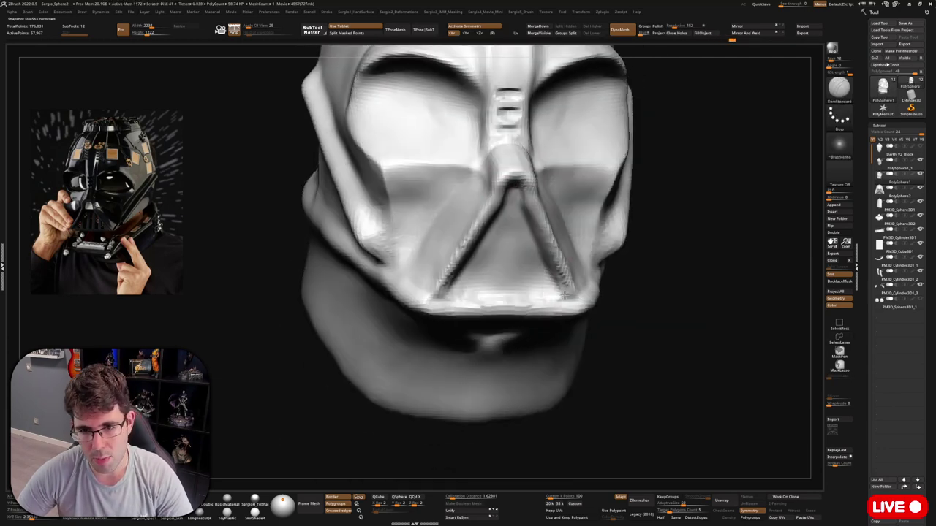
pyautogui.moveTo(514, 173); pyautogui.dragTo(483, 271, button='right')
pyautogui.press('b')
pyautogui.press('c')
# Tidy the dome ridge from a three-quarter view with the Move and ClayBuildup brushes
pyautogui.press('b')
pyautogui.moveTo(498, 238)
pyautogui.mouseDown(button='right')
pyautogui.moveTo(490, 275)
pyautogui.moveTo(453, 241)
pyautogui.mouseUp(button='right')
pyautogui.press('b')
pyautogui.press('m')
pyautogui.press('v')
pyautogui.moveTo(468, 190)
pyautogui.mouseDown(button='right')
pyautogui.moveTo(507, 161)
pyautogui.moveTo(531, 164)
pyautogui.moveTo(563, 131)
pyautogui.moveTo(592, 181)
pyautogui.moveTo(578, 183)
pyautogui.moveTo(608, 174)
pyautogui.moveTo(590, 137)
pyautogui.mouseUp(button='right')
pyautogui.press('b')
pyautogui.press('c')
pyautogui.press('l')
pyautogui.press('b')
pyautogui.press('m')
pyautogui.press('v')
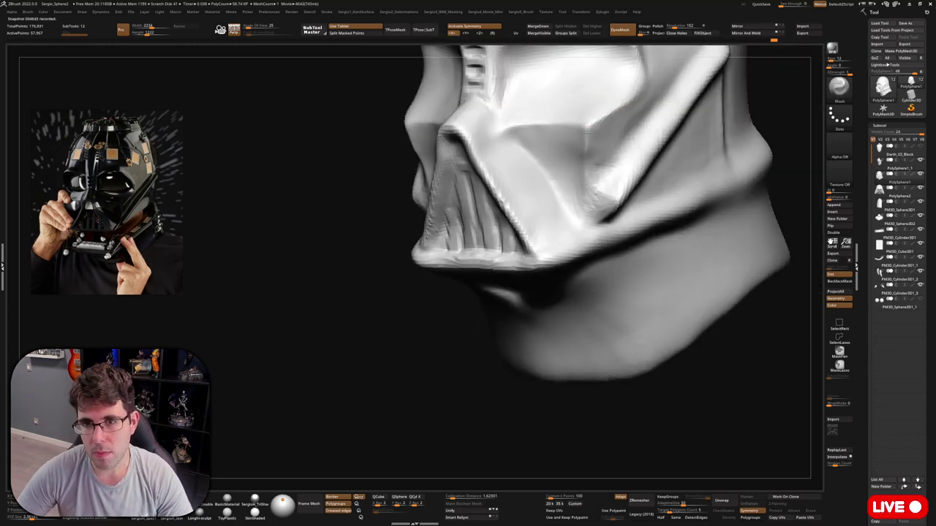
# Work on the grille slats and oval eye lenses from a frontal close-up view
pyautogui.moveTo(568, 167)
pyautogui.mouseDown(button='right')
pyautogui.moveTo(548, 178)
pyautogui.moveTo(577, 203)
pyautogui.moveTo(626, 114)
pyautogui.moveTo(629, 161)
pyautogui.moveTo(648, 153)
pyautogui.moveTo(638, 196)
pyautogui.moveTo(463, 338)
pyautogui.mouseUp(button='right')
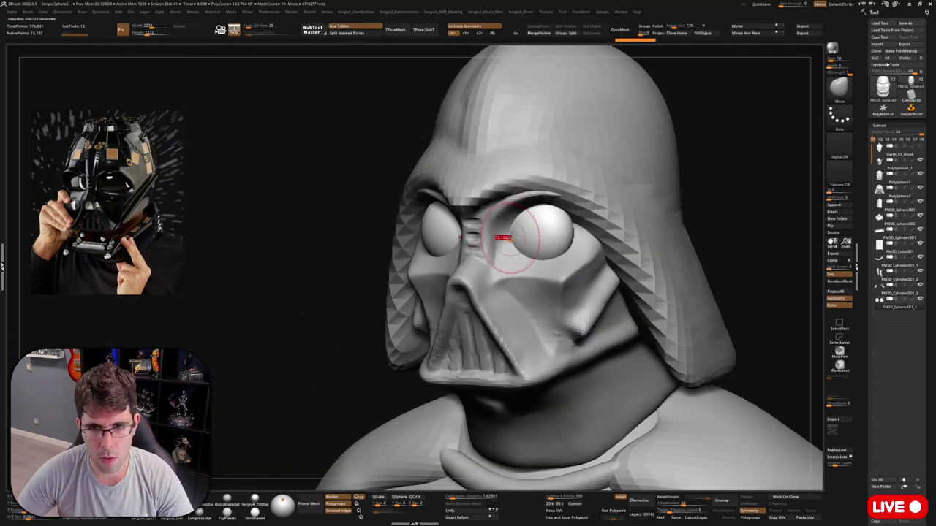
pyautogui.moveTo(552, 205)
pyautogui.mouseDown(button='right')
pyautogui.moveTo(503, 251)
pyautogui.moveTo(535, 255)
pyautogui.moveTo(527, 272)
pyautogui.moveTo(568, 219)
pyautogui.moveTo(515, 293)
pyautogui.moveTo(531, 249)
pyautogui.moveTo(564, 203)
pyautogui.moveTo(494, 202)
pyautogui.moveTo(537, 203)
pyautogui.moveTo(527, 293)
pyautogui.moveTo(476, 292)
pyautogui.moveTo(478, 307)
pyautogui.moveTo(527, 322)
pyautogui.moveTo(542, 339)
pyautogui.moveTo(535, 283)
pyautogui.mouseUp(button='right')
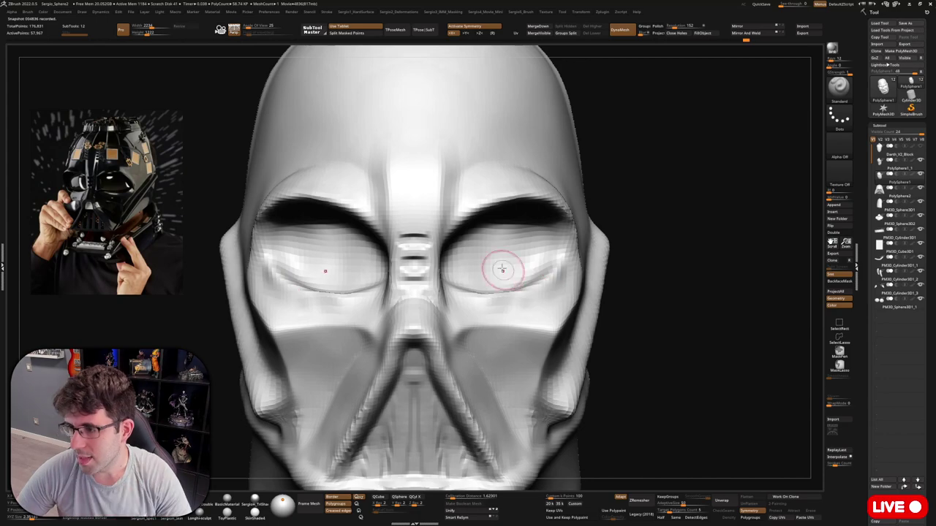
# Carve the eye sockets deeper and crease the cheek planes from low frontal and three-quarter views
pyautogui.moveTo(506, 209)
pyautogui.mouseDown(button='right')
pyautogui.moveTo(498, 219)
pyautogui.moveTo(468, 216)
pyautogui.moveTo(514, 213)
pyautogui.moveTo(531, 259)
pyautogui.mouseUp(button='right')
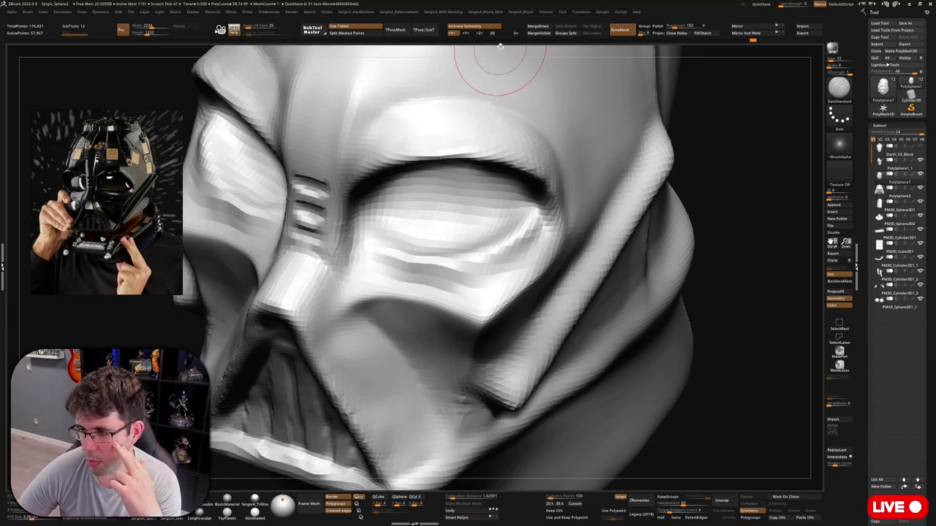
pyautogui.moveTo(502, 284); pyautogui.dragTo(504, 258, button='right')
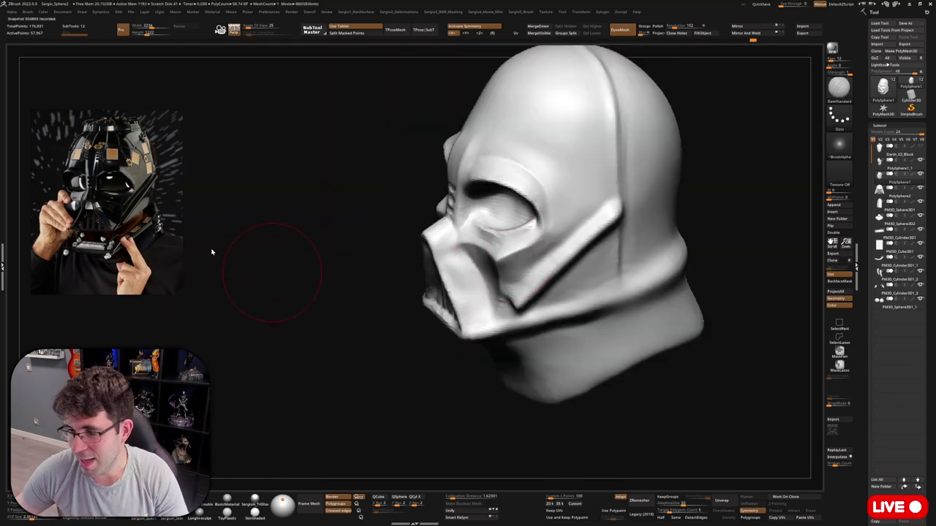
pyautogui.moveTo(272, 261)
pyautogui.mouseDown(button='right')
pyautogui.moveTo(507, 261)
pyautogui.moveTo(480, 230)
pyautogui.moveTo(505, 235)
pyautogui.moveTo(490, 335)
pyautogui.moveTo(502, 324)
pyautogui.moveTo(516, 351)
pyautogui.moveTo(625, 238)
pyautogui.moveTo(563, 271)
pyautogui.moveTo(575, 304)
pyautogui.moveTo(524, 252)
pyautogui.moveTo(526, 276)
pyautogui.moveTo(501, 293)
pyautogui.moveTo(517, 285)
pyautogui.moveTo(512, 328)
pyautogui.moveTo(502, 297)
pyautogui.moveTo(475, 300)
pyautogui.mouseUp(button='right')
# Slope the cheek planes inward beside the nose bridge toward the mouth grille, using the Move brush
pyautogui.rightClick(475, 300)
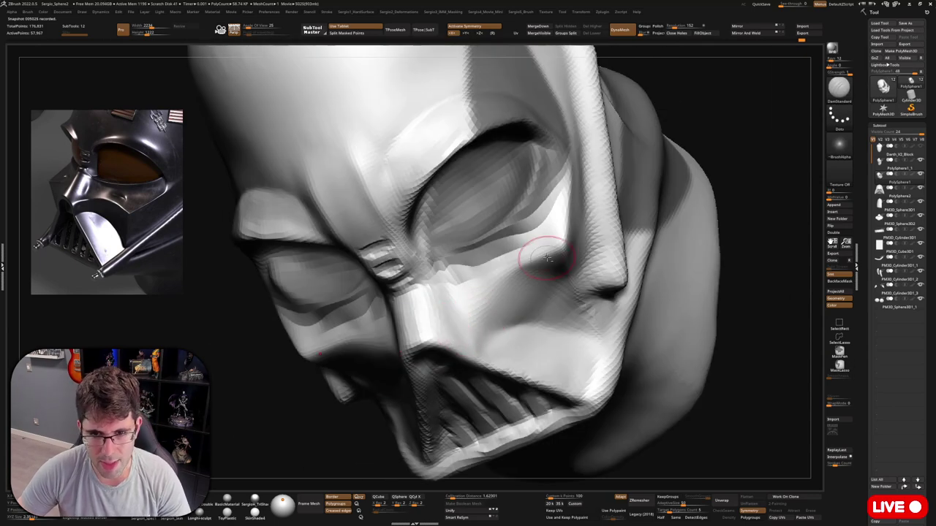
pyautogui.moveTo(548, 258)
pyautogui.mouseDown(button='right')
pyautogui.moveTo(495, 326)
pyautogui.moveTo(485, 307)
pyautogui.moveTo(495, 314)
pyautogui.moveTo(462, 324)
pyautogui.moveTo(501, 344)
pyautogui.moveTo(470, 334)
pyautogui.moveTo(526, 324)
pyautogui.moveTo(495, 271)
pyautogui.moveTo(424, 277)
pyautogui.moveTo(446, 242)
pyautogui.moveTo(465, 249)
pyautogui.moveTo(443, 212)
pyautogui.moveTo(464, 268)
pyautogui.moveTo(412, 311)
pyautogui.mouseUp(button='right')
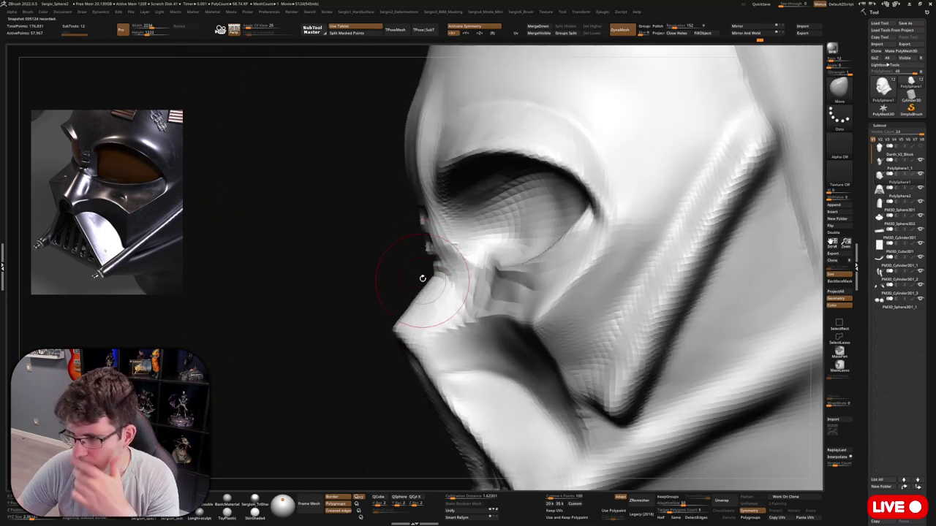
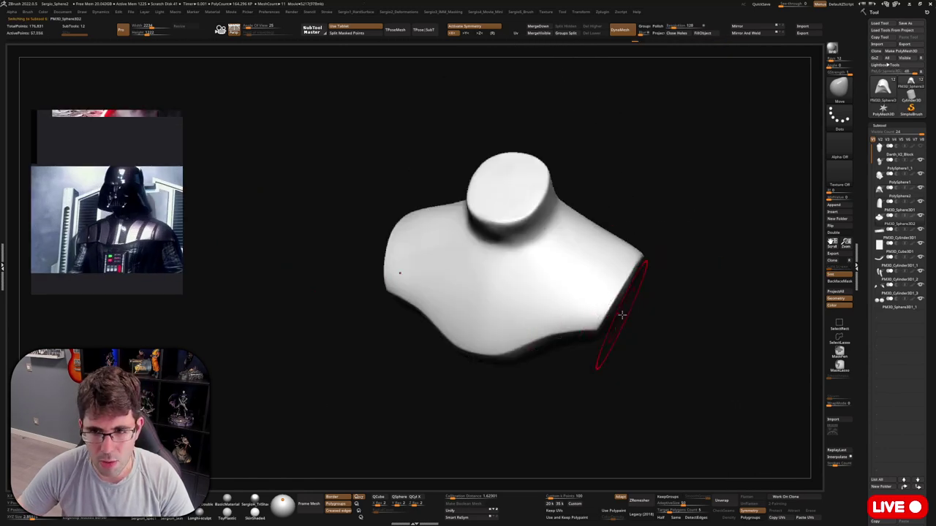
# Orbit and zoom around the two shoulder-pad pieces to inspect them from several angles
pyautogui.moveTo(613, 336)
pyautogui.mouseDown()
pyautogui.moveTo(626, 275)
pyautogui.moveTo(619, 334)
pyautogui.mouseUp()
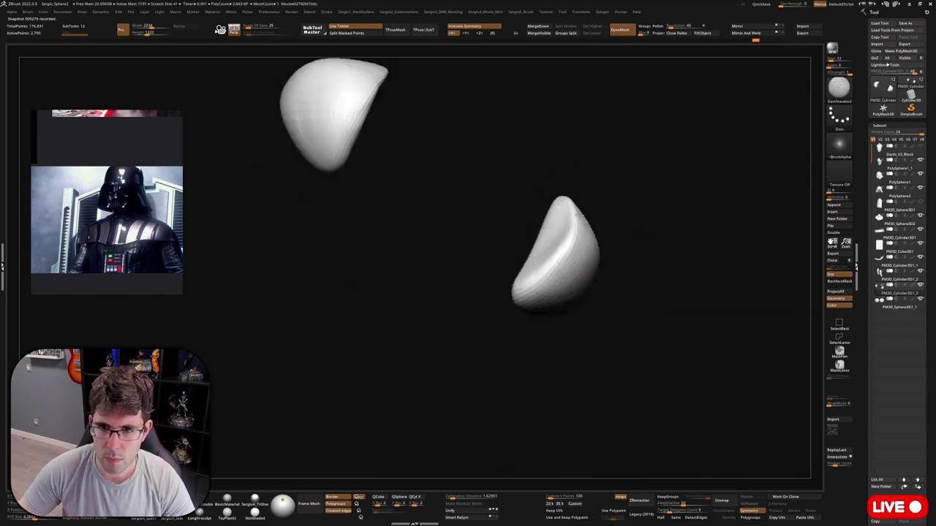
pyautogui.moveTo(515, 293); pyautogui.dragTo(630, 293)
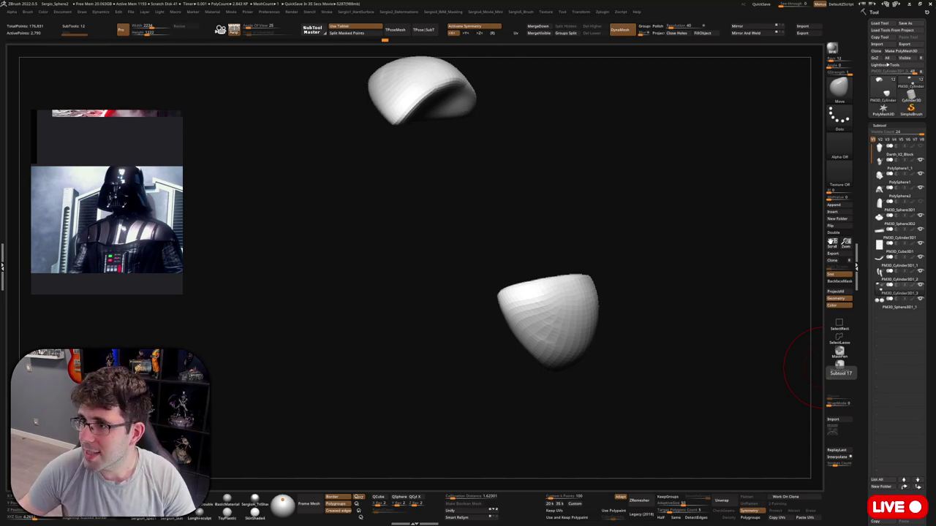
pyautogui.moveTo(815, 366); pyautogui.dragTo(515, 301)
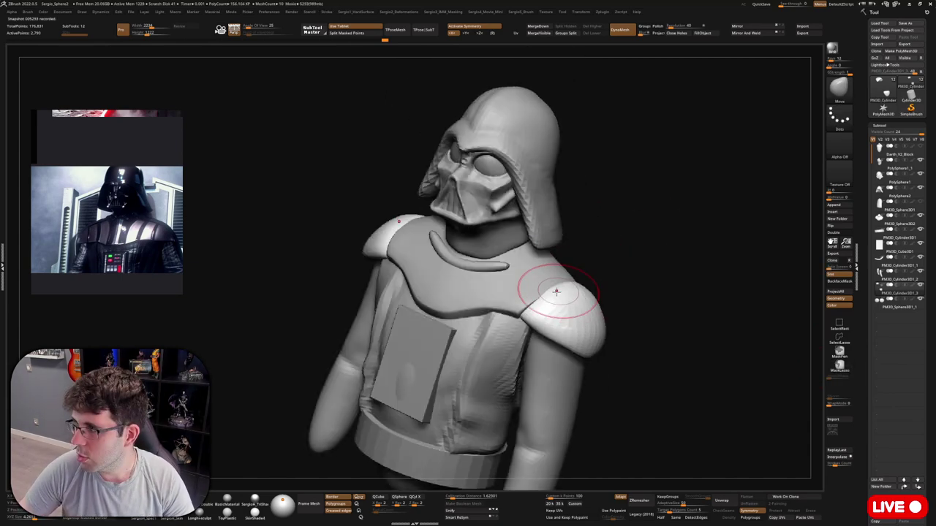
pyautogui.moveTo(516, 214)
pyautogui.mouseDown()
pyautogui.moveTo(474, 257)
pyautogui.moveTo(509, 269)
pyautogui.moveTo(580, 189)
pyautogui.moveTo(585, 259)
pyautogui.moveTo(592, 234)
pyautogui.moveTo(612, 219)
pyautogui.moveTo(555, 289)
pyautogui.moveTo(557, 307)
pyautogui.moveTo(585, 241)
pyautogui.moveTo(606, 261)
pyautogui.moveTo(624, 242)
pyautogui.moveTo(547, 240)
pyautogui.moveTo(524, 297)
pyautogui.moveTo(539, 314)
pyautogui.mouseUp()
# Solo the torso and neck base, work around its chest up close, then return to the full bust front view
pyautogui.keyDown('alt'); pyautogui.click(547, 241); pyautogui.keyUp('alt')
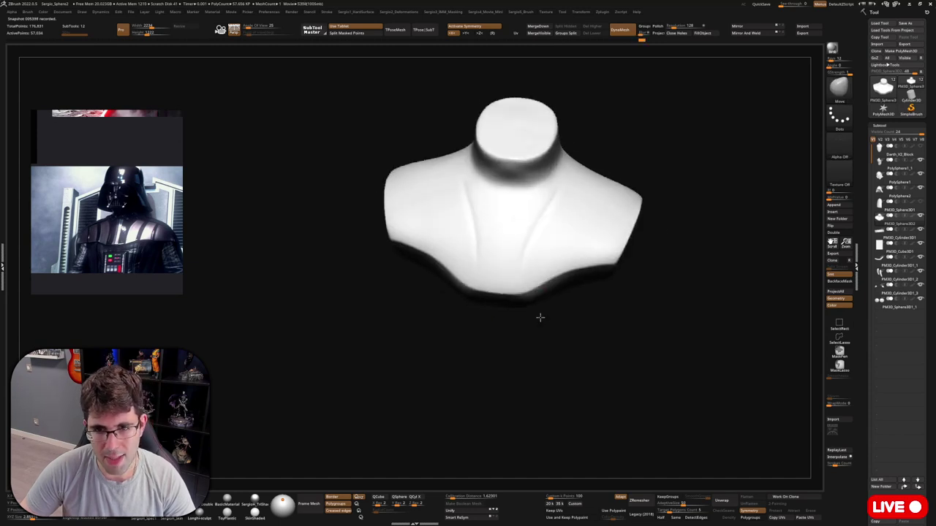
pyautogui.moveTo(548, 215); pyautogui.dragTo(522, 294)
pyautogui.moveTo(557, 212)
pyautogui.mouseDown()
pyautogui.moveTo(558, 242)
pyautogui.moveTo(538, 262)
pyautogui.mouseUp()
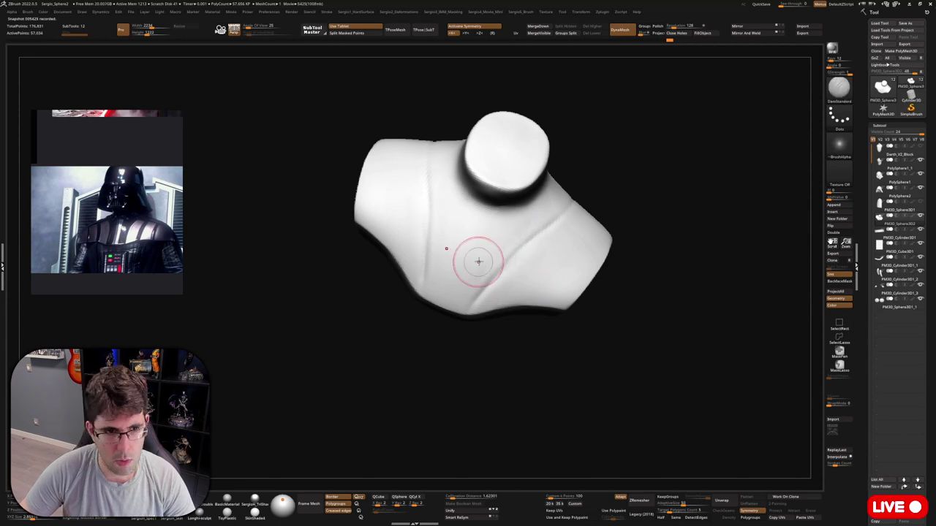
pyautogui.moveTo(478, 261); pyautogui.dragTo(483, 217)
pyautogui.moveTo(464, 313)
pyautogui.mouseDown()
pyautogui.moveTo(476, 241)
pyautogui.moveTo(500, 191)
pyautogui.moveTo(478, 299)
pyautogui.moveTo(435, 312)
pyautogui.mouseUp()
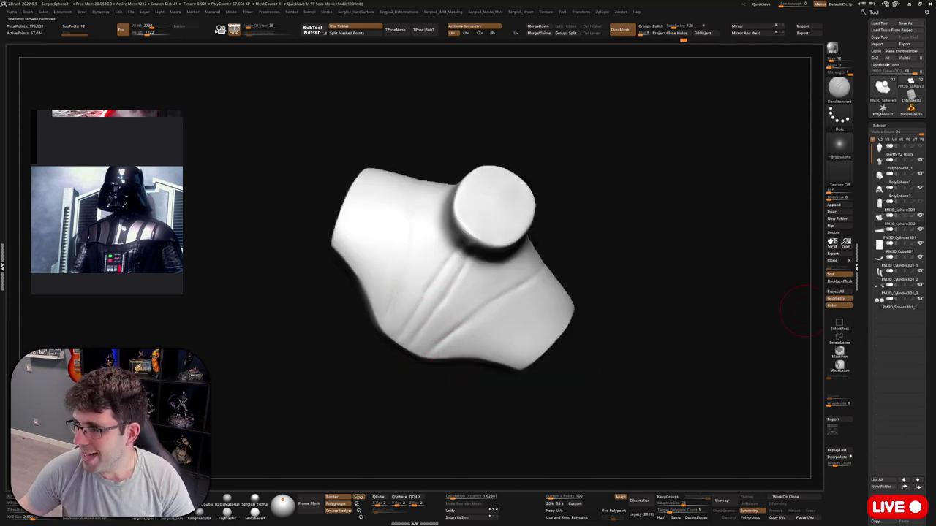
pyautogui.moveTo(804, 311)
pyautogui.mouseDown()
pyautogui.moveTo(456, 261)
pyautogui.moveTo(401, 346)
pyautogui.mouseUp()
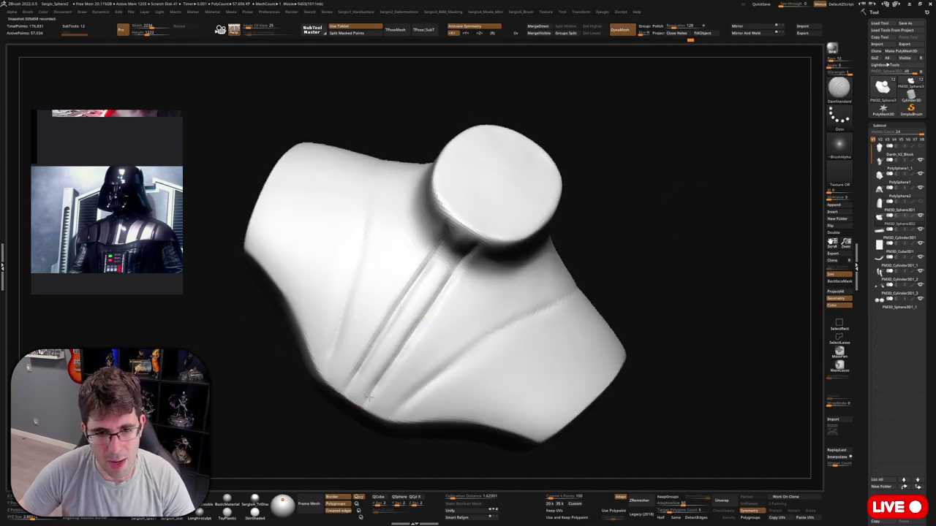
pyautogui.moveTo(370, 397)
pyautogui.mouseDown()
pyautogui.moveTo(495, 299)
pyautogui.moveTo(538, 248)
pyautogui.moveTo(418, 383)
pyautogui.moveTo(446, 358)
pyautogui.moveTo(501, 236)
pyautogui.mouseUp()
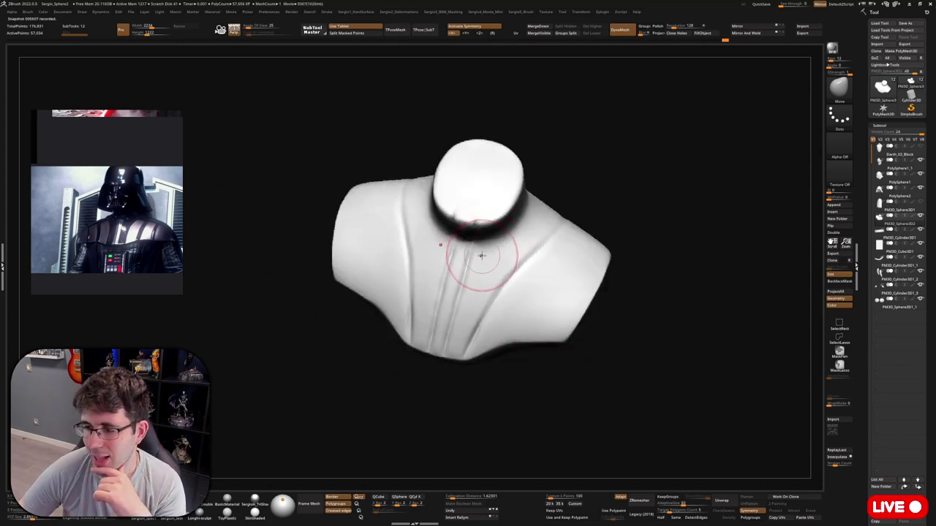
pyautogui.moveTo(449, 271)
pyautogui.mouseDown()
pyautogui.moveTo(631, 246)
pyautogui.moveTo(519, 293)
pyautogui.moveTo(575, 215)
pyautogui.moveTo(564, 255)
pyautogui.moveTo(561, 185)
pyautogui.mouseUp()
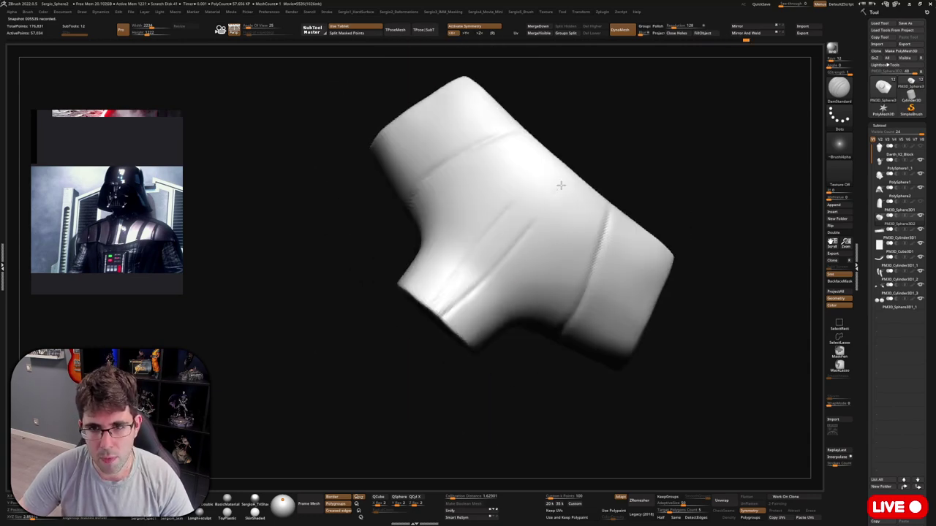
pyautogui.moveTo(496, 261)
pyautogui.mouseDown()
pyautogui.moveTo(539, 314)
pyautogui.moveTo(512, 333)
pyautogui.mouseUp()
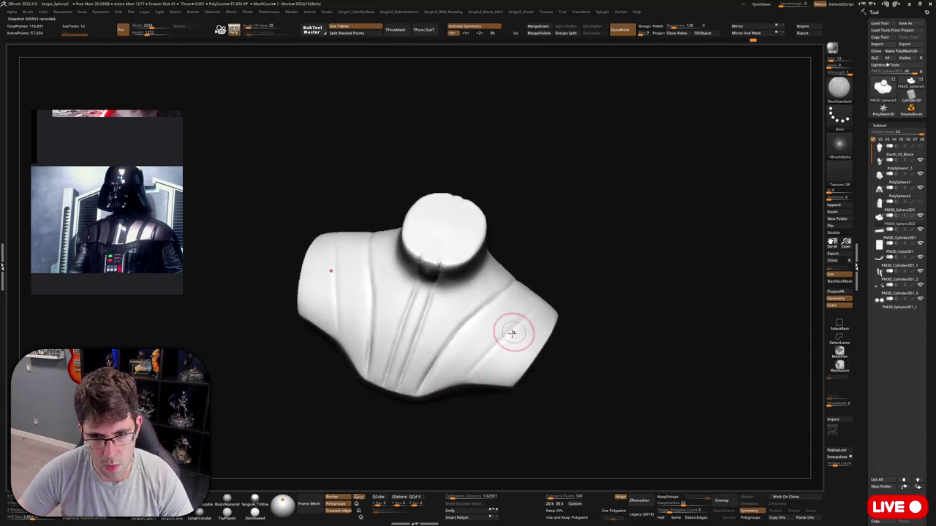
pyautogui.moveTo(495, 394)
pyautogui.mouseDown()
pyautogui.moveTo(563, 285)
pyautogui.moveTo(539, 278)
pyautogui.moveTo(593, 265)
pyautogui.moveTo(609, 278)
pyautogui.moveTo(589, 299)
pyautogui.moveTo(606, 303)
pyautogui.moveTo(560, 292)
pyautogui.moveTo(593, 211)
pyautogui.moveTo(569, 269)
pyautogui.moveTo(544, 298)
pyautogui.moveTo(512, 261)
pyautogui.moveTo(563, 272)
pyautogui.moveTo(491, 355)
pyautogui.moveTo(504, 350)
pyautogui.moveTo(429, 292)
pyautogui.moveTo(480, 272)
pyautogui.moveTo(468, 292)
pyautogui.moveTo(506, 335)
pyautogui.moveTo(480, 319)
pyautogui.mouseUp()
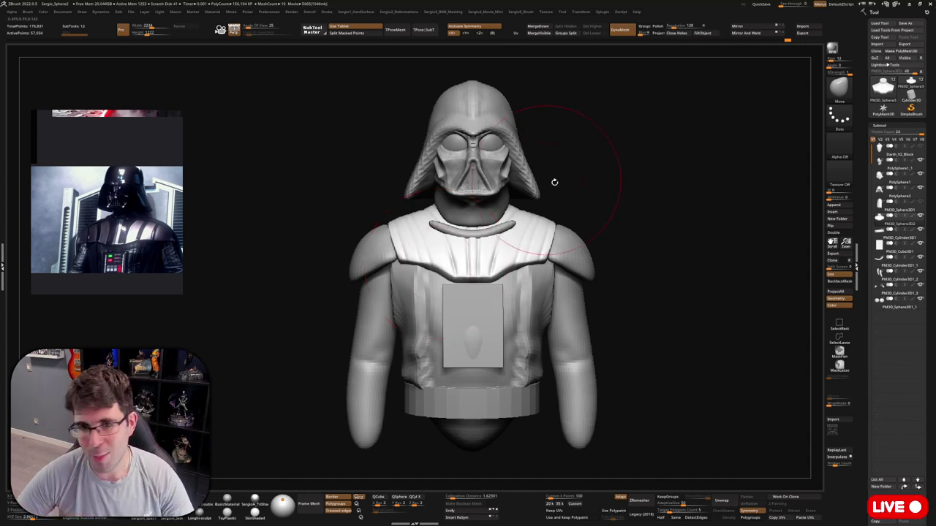
# Orbit the bust round to the back of the helmet and view its dome from above
pyautogui.moveTo(554, 182)
pyautogui.mouseDown(button='right')
pyautogui.moveTo(512, 190)
pyautogui.moveTo(453, 233)
pyautogui.moveTo(441, 204)
pyautogui.moveTo(507, 241)
pyautogui.moveTo(271, 282)
pyautogui.moveTo(563, 183)
pyautogui.moveTo(536, 240)
pyautogui.moveTo(545, 223)
pyautogui.moveTo(528, 196)
pyautogui.moveTo(537, 278)
pyautogui.moveTo(456, 276)
pyautogui.moveTo(544, 292)
pyautogui.mouseUp(button='right')
pyautogui.moveTo(533, 324)
pyautogui.mouseDown(button='right')
pyautogui.moveTo(511, 220)
pyautogui.moveTo(517, 232)
pyautogui.moveTo(491, 171)
pyautogui.moveTo(512, 219)
pyautogui.moveTo(651, 69)
pyautogui.mouseUp(button='right')
pyautogui.moveTo(595, 230)
pyautogui.mouseDown(button='right')
pyautogui.moveTo(585, 73)
pyautogui.moveTo(512, 198)
pyautogui.moveTo(494, 300)
pyautogui.moveTo(558, 197)
pyautogui.moveTo(452, 282)
pyautogui.moveTo(485, 247)
pyautogui.moveTo(476, 310)
pyautogui.moveTo(512, 278)
pyautogui.moveTo(539, 219)
pyautogui.moveTo(713, 233)
pyautogui.moveTo(512, 215)
pyautogui.moveTo(626, 174)
pyautogui.moveTo(573, 220)
pyautogui.moveTo(492, 200)
pyautogui.moveTo(493, 230)
pyautogui.moveTo(460, 209)
pyautogui.moveTo(505, 252)
pyautogui.moveTo(464, 247)
pyautogui.moveTo(438, 268)
pyautogui.moveTo(568, 205)
pyautogui.moveTo(513, 252)
pyautogui.moveTo(658, 163)
pyautogui.mouseUp(button='right')
# Zoom and orbit around the helmet dome, mask front and flared rim for close views
pyautogui.moveTo(577, 171)
pyautogui.mouseDown(button='right')
pyautogui.moveTo(570, 228)
pyautogui.moveTo(542, 222)
pyautogui.mouseUp(button='right')
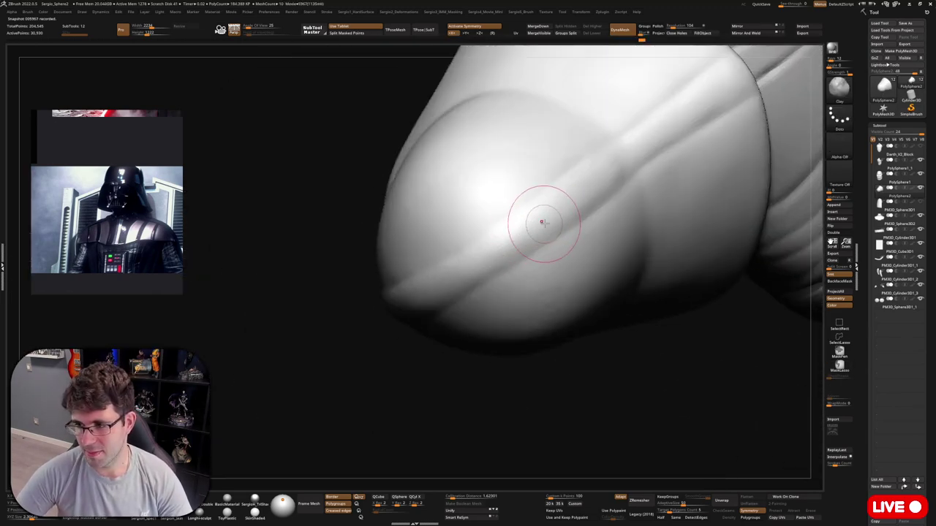
pyautogui.moveTo(459, 276)
pyautogui.mouseDown(button='right')
pyautogui.moveTo(409, 263)
pyautogui.moveTo(351, 303)
pyautogui.moveTo(498, 246)
pyautogui.moveTo(375, 230)
pyautogui.moveTo(500, 127)
pyautogui.moveTo(468, 219)
pyautogui.moveTo(449, 178)
pyautogui.mouseUp(button='right')
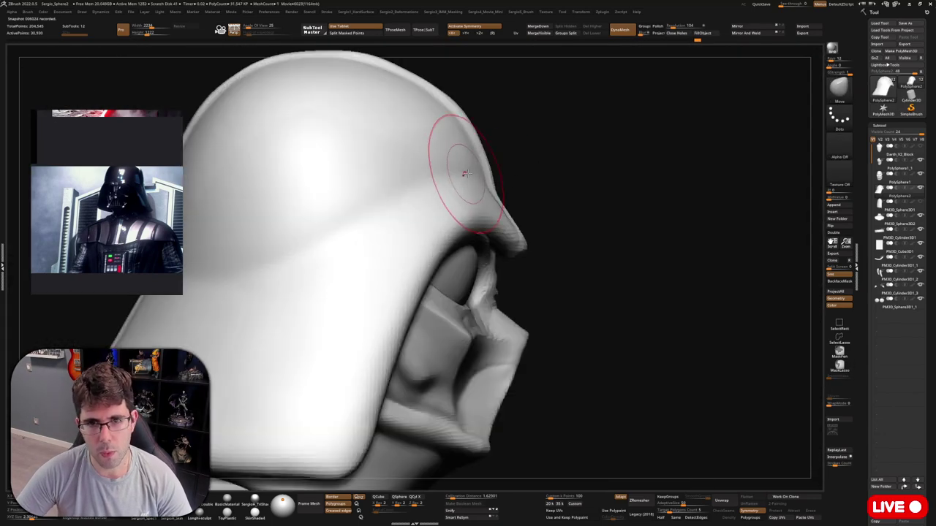
pyautogui.moveTo(428, 105)
pyautogui.mouseDown(button='right')
pyautogui.moveTo(472, 263)
pyautogui.moveTo(540, 195)
pyautogui.moveTo(485, 192)
pyautogui.moveTo(485, 272)
pyautogui.moveTo(546, 296)
pyautogui.moveTo(548, 209)
pyautogui.mouseUp(button='right')
pyautogui.moveTo(495, 330); pyautogui.dragTo(510, 288, button='right')
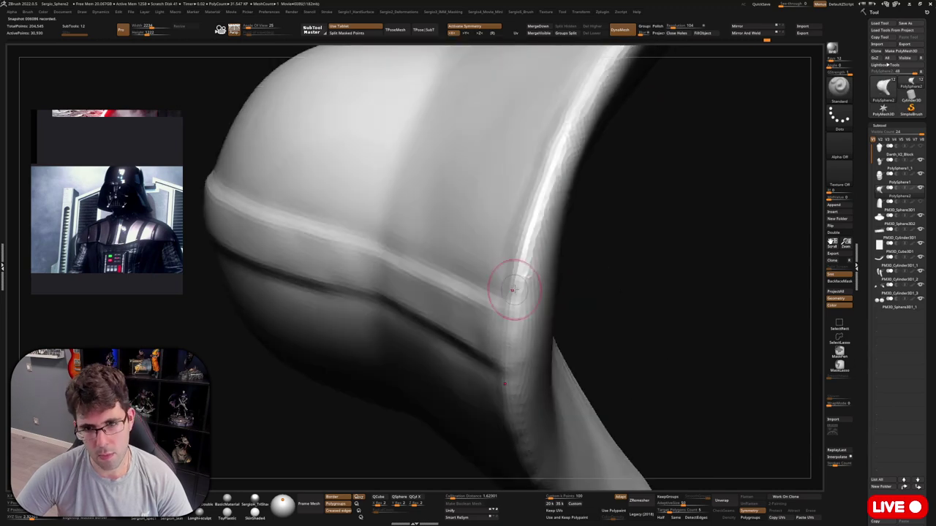
pyautogui.moveTo(556, 222)
pyautogui.mouseDown(button='right')
pyautogui.moveTo(544, 310)
pyautogui.moveTo(527, 204)
pyautogui.moveTo(564, 236)
pyautogui.moveTo(555, 265)
pyautogui.moveTo(561, 418)
pyautogui.moveTo(596, 321)
pyautogui.mouseUp(button='right')
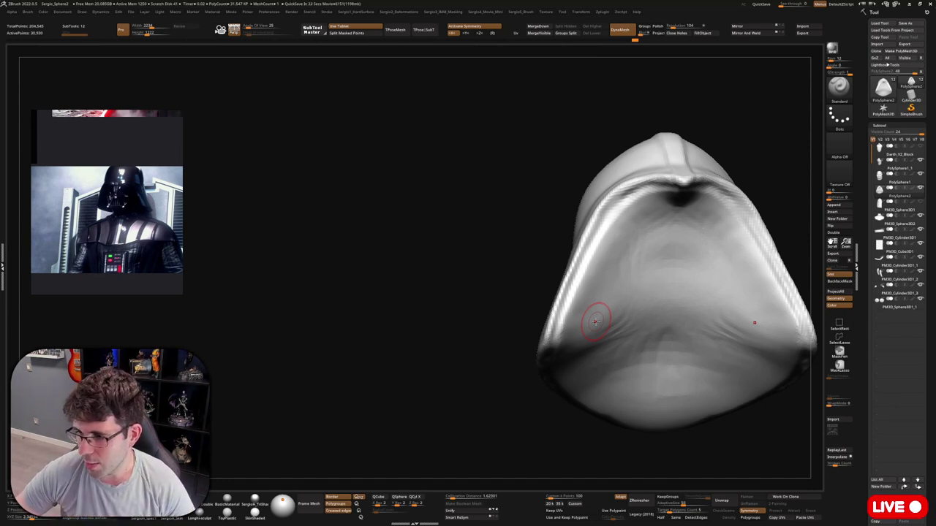
pyautogui.moveTo(596, 322)
pyautogui.mouseDown(button='right')
pyautogui.moveTo(613, 251)
pyautogui.moveTo(610, 278)
pyautogui.moveTo(583, 313)
pyautogui.moveTo(597, 249)
pyautogui.moveTo(669, 293)
pyautogui.moveTo(640, 368)
pyautogui.mouseUp(button='right')
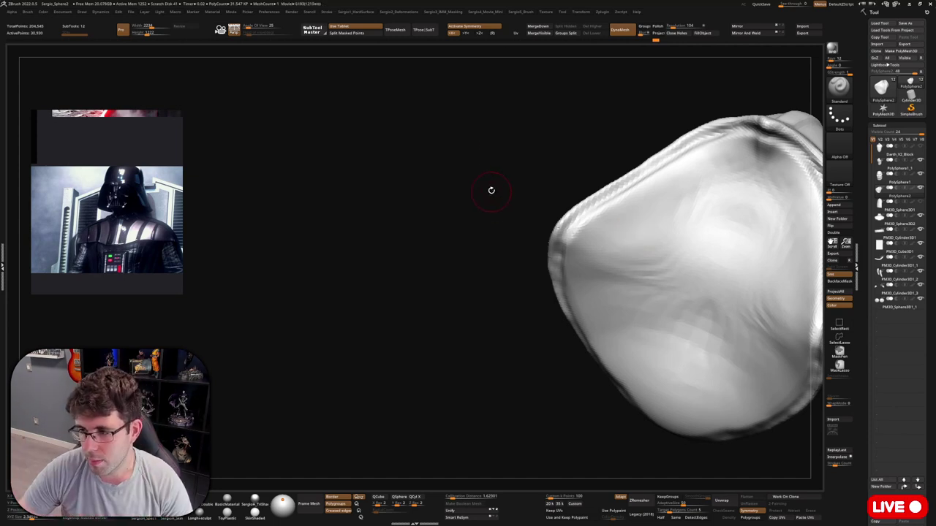
pyautogui.moveTo(492, 190)
pyautogui.mouseDown(button='right')
pyautogui.moveTo(537, 261)
pyautogui.moveTo(558, 324)
pyautogui.moveTo(538, 292)
pyautogui.moveTo(552, 241)
pyautogui.mouseUp(button='right')
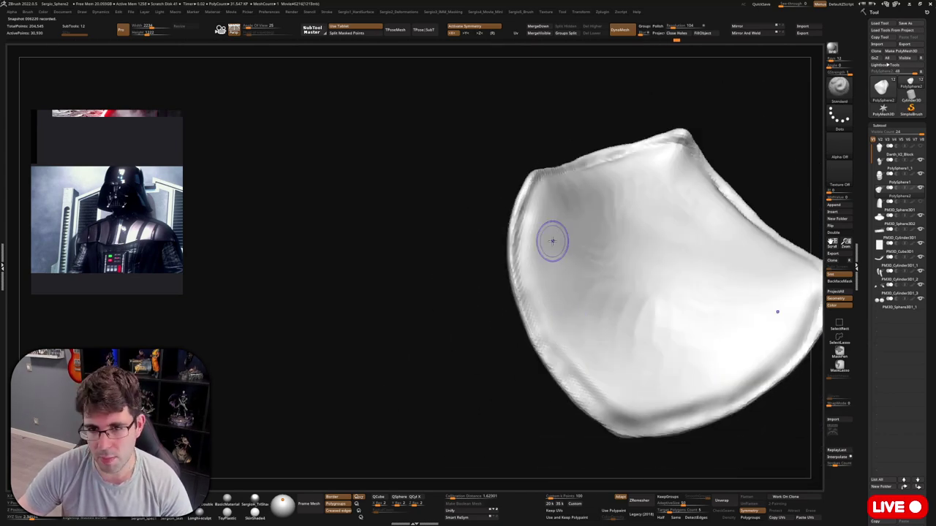
# Switch to the Move brush, reorient the helmet piece, then pick the ClayBuildup brush
pyautogui.press('b')
pyautogui.press('m')
pyautogui.press('v')
pyautogui.moveTo(600, 341)
pyautogui.mouseDown(button='right')
pyautogui.moveTo(593, 380)
pyautogui.moveTo(539, 218)
pyautogui.moveTo(602, 263)
pyautogui.moveTo(571, 264)
pyautogui.moveTo(612, 241)
pyautogui.moveTo(522, 251)
pyautogui.moveTo(627, 314)
pyautogui.moveTo(614, 164)
pyautogui.moveTo(527, 219)
pyautogui.moveTo(449, 251)
pyautogui.moveTo(627, 95)
pyautogui.moveTo(633, 189)
pyautogui.moveTo(595, 209)
pyautogui.moveTo(664, 255)
pyautogui.moveTo(564, 238)
pyautogui.moveTo(553, 209)
pyautogui.moveTo(606, 237)
pyautogui.moveTo(599, 132)
pyautogui.moveTo(571, 109)
pyautogui.mouseUp(button='right')
pyautogui.press('b')
pyautogui.press('c')
pyautogui.press('b')
# Select the chest plate, toggle Transpose on and back to Draw, and zoom onto the helmet front
pyautogui.moveTo(601, 151); pyautogui.dragTo(568, 168, button='right')
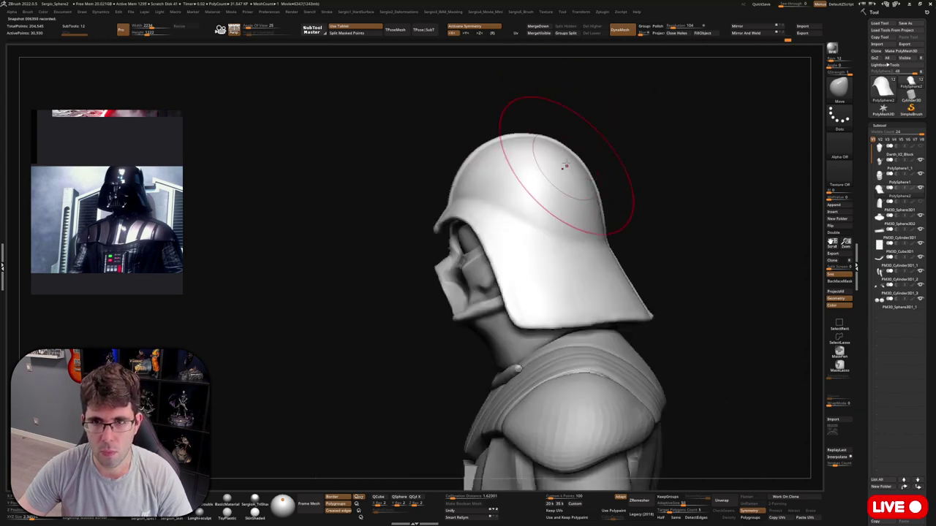
pyautogui.moveTo(631, 187)
pyautogui.mouseDown(button='right')
pyautogui.moveTo(550, 186)
pyautogui.moveTo(596, 210)
pyautogui.moveTo(518, 250)
pyautogui.moveTo(800, 244)
pyautogui.mouseUp(button='right')
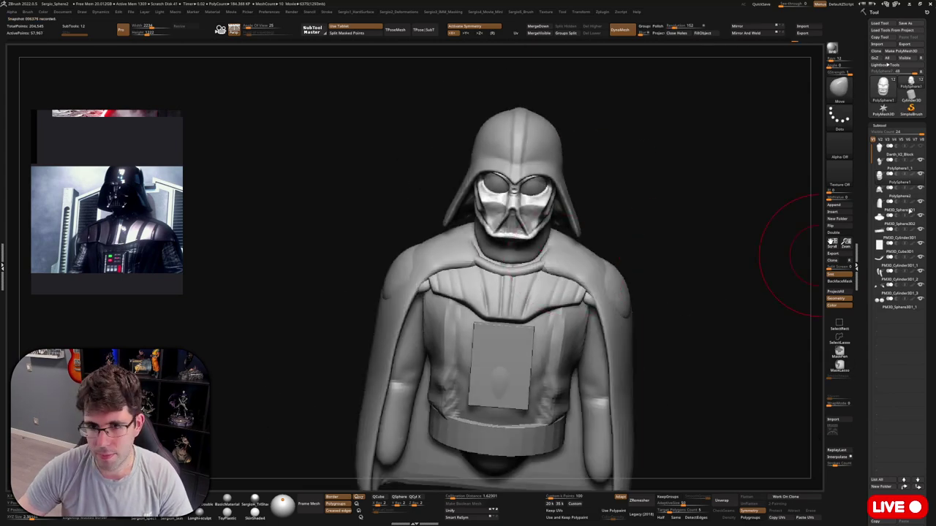
pyautogui.keyDown('alt'); pyautogui.click(503, 376); pyautogui.keyUp('alt')
pyautogui.press('w')
pyautogui.moveTo(503, 375); pyautogui.dragTo(512, 351, button='right')
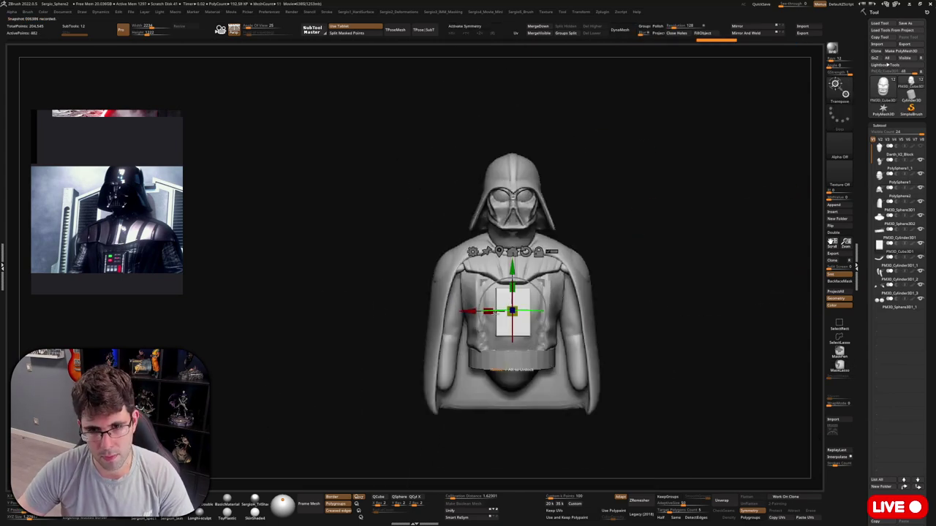
pyautogui.keyDown('alt'); pyautogui.moveTo(365, 293); pyautogui.dragTo(366, 219, button='right'); pyautogui.keyUp('alt')
pyautogui.press('q')
pyautogui.moveTo(273, 256)
pyautogui.keyDown('alt'); pyautogui.mouseDown(button='right')
pyautogui.moveTo(439, 219)
pyautogui.moveTo(511, 234)
pyautogui.moveTo(534, 183)
pyautogui.moveTo(551, 322)
pyautogui.moveTo(690, 299)
pyautogui.moveTo(556, 306)
pyautogui.moveTo(569, 323)
pyautogui.moveTo(527, 337)
pyautogui.moveTo(495, 366)
pyautogui.moveTo(475, 184)
pyautogui.moveTo(457, 212)
pyautogui.moveTo(455, 161)
pyautogui.mouseUp(button='right'); pyautogui.keyUp('alt')
# Frame the mask, zoom to the mouth and sculpt ridges along both mouth edges
pyautogui.press('f')
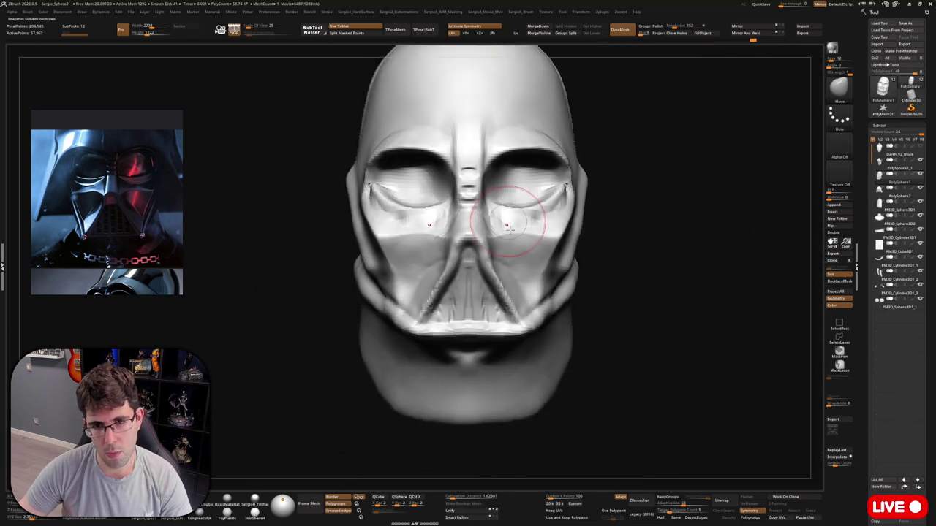
pyautogui.moveTo(482, 268)
pyautogui.mouseDown(button='right')
pyautogui.moveTo(418, 293)
pyautogui.moveTo(214, 256)
pyautogui.mouseUp(button='right')
pyautogui.moveTo(270, 291); pyautogui.dragTo(439, 300, button='right')
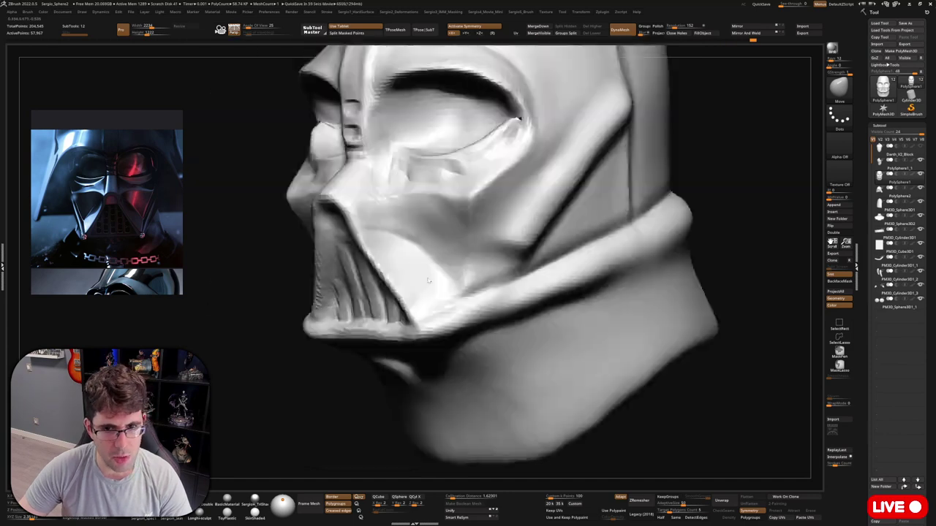
pyautogui.moveTo(438, 322); pyautogui.dragTo(455, 293)
pyautogui.moveTo(455, 292); pyautogui.dragTo(482, 278, button='right')
pyautogui.moveTo(483, 278); pyautogui.dragTo(502, 243)
# Orbit the mask through three-quarter, near-front and side-profile views of the helmet
pyautogui.moveTo(501, 244)
pyautogui.mouseDown(button='right')
pyautogui.moveTo(512, 263)
pyautogui.moveTo(501, 271)
pyautogui.mouseUp(button='right')
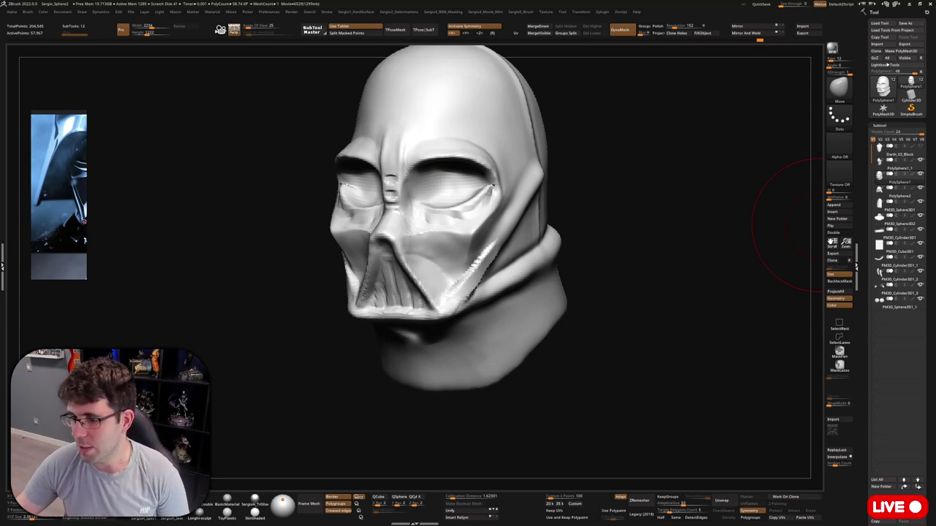
pyautogui.moveTo(183, 198); pyautogui.dragTo(522, 336)
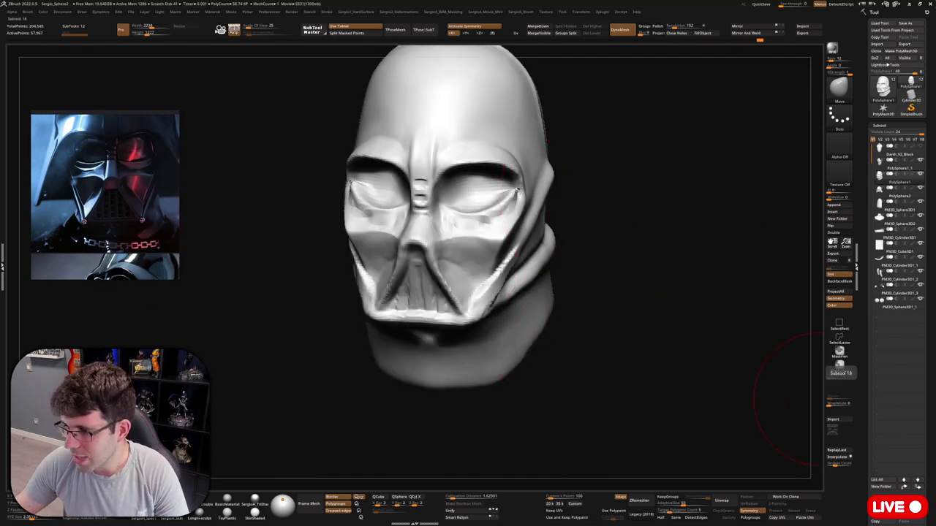
pyautogui.moveTo(786, 321)
pyautogui.mouseDown()
pyautogui.moveTo(658, 278)
pyautogui.moveTo(572, 280)
pyautogui.moveTo(689, 302)
pyautogui.moveTo(781, 257)
pyautogui.mouseUp()
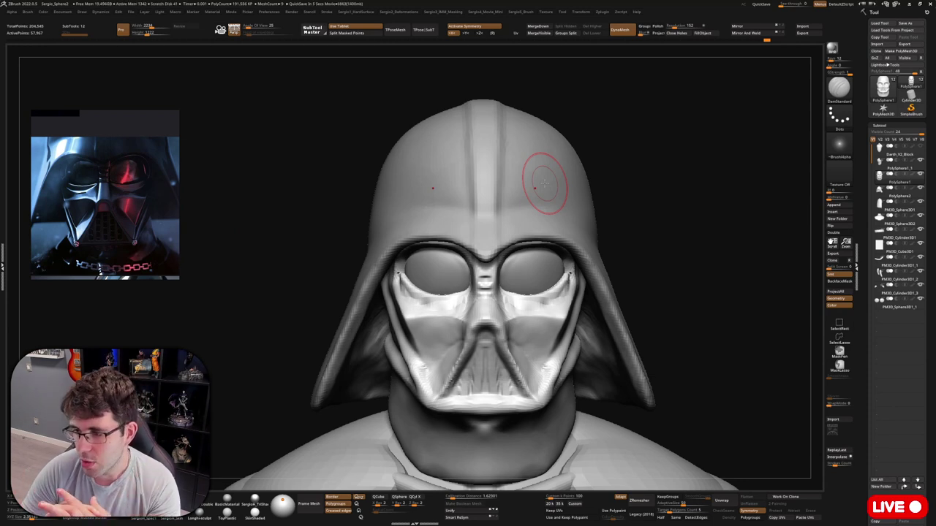
pyautogui.moveTo(900, 280)
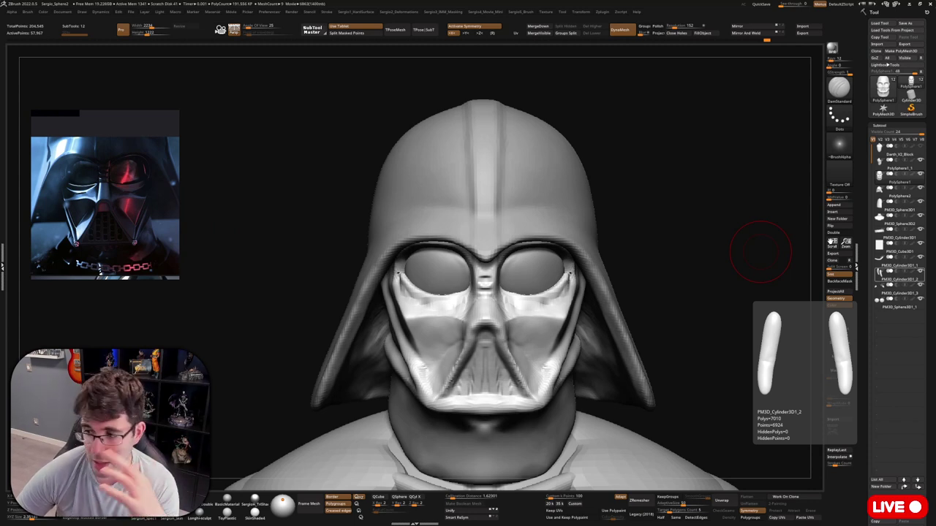
pyautogui.moveTo(761, 252); pyautogui.dragTo(560, 356)
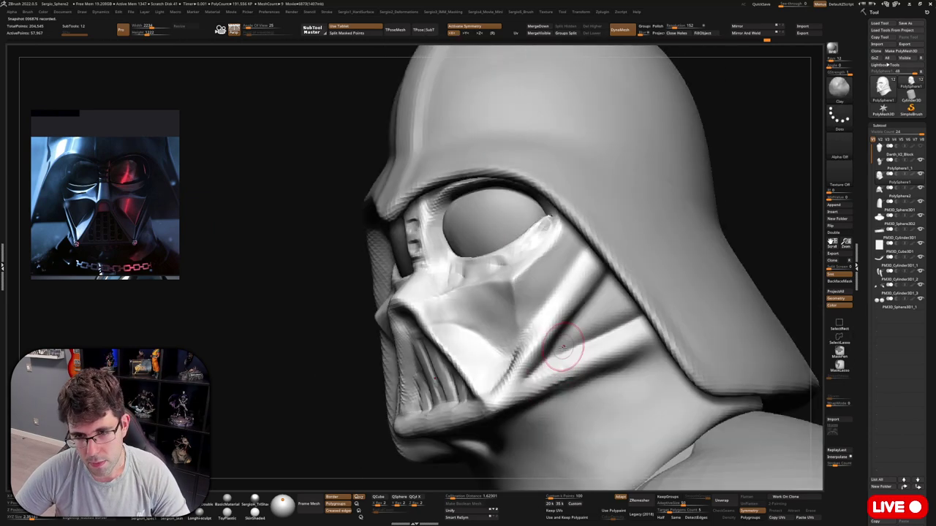
pyautogui.moveTo(559, 356)
pyautogui.mouseDown(button='right')
pyautogui.moveTo(627, 316)
pyautogui.moveTo(640, 219)
pyautogui.moveTo(625, 286)
pyautogui.moveTo(550, 313)
pyautogui.moveTo(592, 314)
pyautogui.moveTo(561, 344)
pyautogui.moveTo(522, 303)
pyautogui.moveTo(541, 287)
pyautogui.mouseUp(button='right')
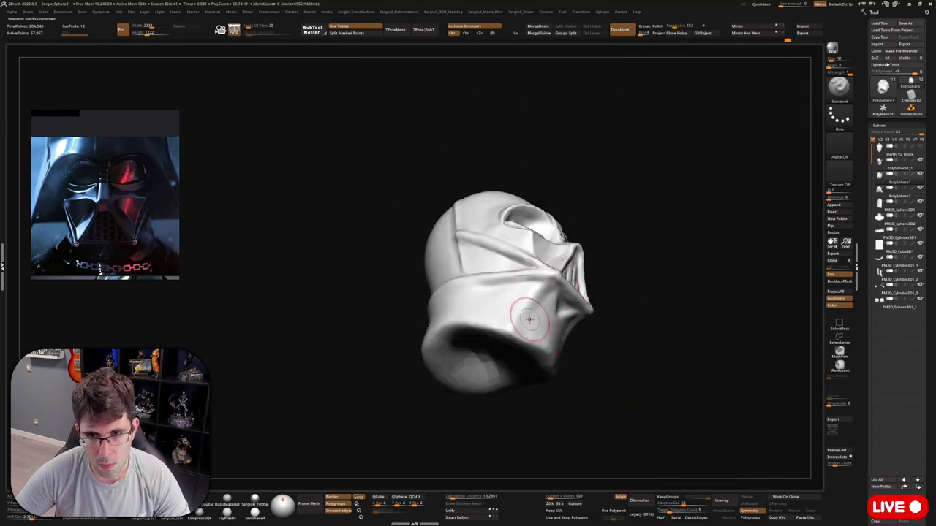
pyautogui.moveTo(528, 319)
pyautogui.mouseDown(button='right')
pyautogui.moveTo(516, 387)
pyautogui.moveTo(581, 311)
pyautogui.mouseUp(button='right')
pyautogui.moveTo(453, 384)
pyautogui.mouseDown(button='right')
pyautogui.moveTo(476, 378)
pyautogui.moveTo(574, 302)
pyautogui.moveTo(522, 329)
pyautogui.moveTo(549, 307)
pyautogui.moveTo(578, 315)
pyautogui.moveTo(485, 364)
pyautogui.mouseUp(button='right')
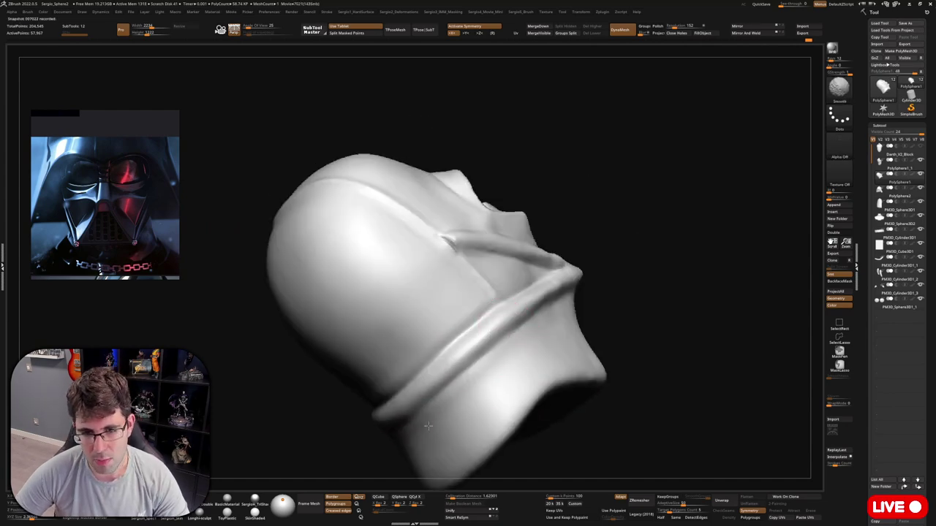
pyautogui.moveTo(428, 426)
pyautogui.mouseDown(button='right')
pyautogui.moveTo(514, 277)
pyautogui.moveTo(576, 274)
pyautogui.moveTo(502, 293)
pyautogui.moveTo(548, 282)
pyautogui.moveTo(547, 176)
pyautogui.mouseUp(button='right')
pyautogui.moveTo(507, 277)
pyautogui.mouseDown(button='right')
pyautogui.moveTo(517, 307)
pyautogui.moveTo(551, 271)
pyautogui.moveTo(511, 278)
pyautogui.moveTo(543, 299)
pyautogui.moveTo(542, 310)
pyautogui.moveTo(537, 292)
pyautogui.moveTo(510, 359)
pyautogui.moveTo(547, 303)
pyautogui.moveTo(531, 293)
pyautogui.moveTo(534, 233)
pyautogui.moveTo(612, 213)
pyautogui.moveTo(555, 307)
pyautogui.moveTo(514, 219)
pyautogui.mouseUp(button='right')
# Leave Transpose for Draw, then step through soloed subtools until the torso base PolySphere1_1 shows alone
pyautogui.press('w')
pyautogui.press('q')
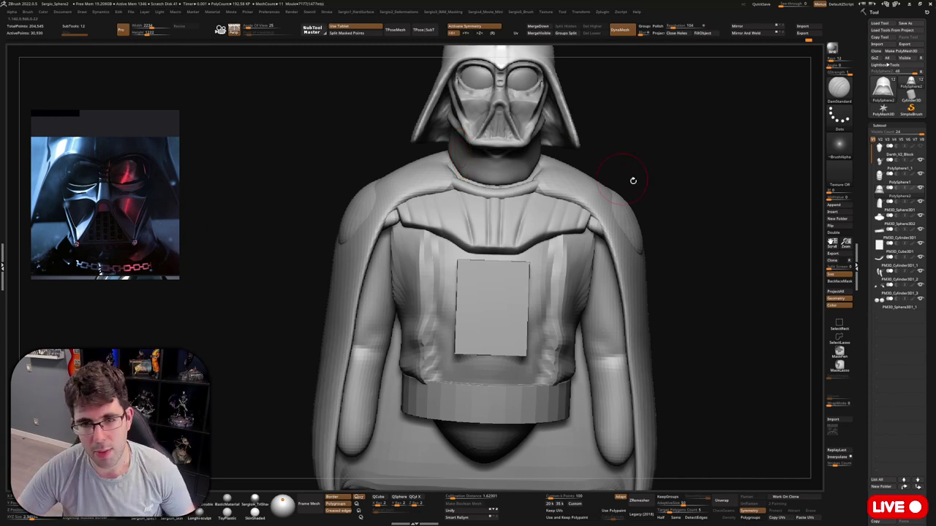
pyautogui.press('Down')
pyautogui.press('Down')
pyautogui.press('Down')
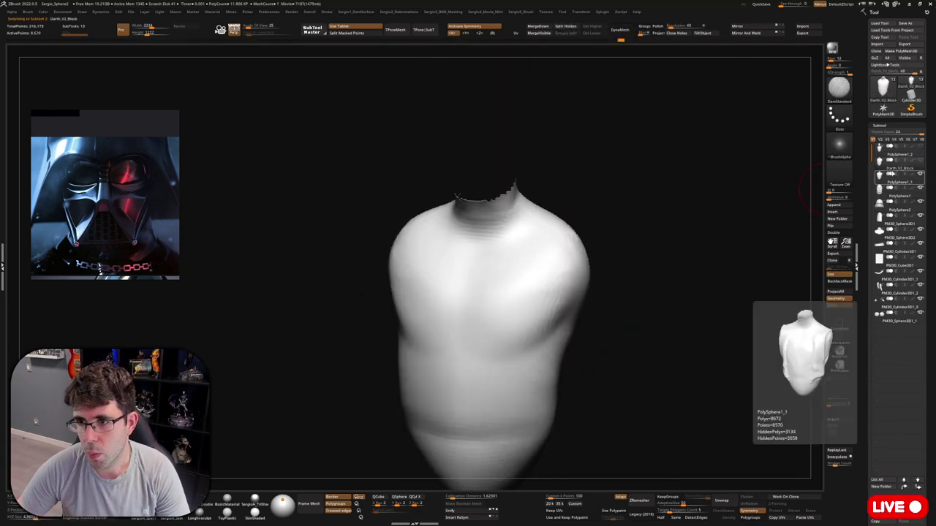
pyautogui.moveTo(801, 185)
pyautogui.mouseDown()
pyautogui.moveTo(694, 239)
pyautogui.moveTo(727, 226)
pyautogui.moveTo(676, 218)
pyautogui.moveTo(628, 159)
pyautogui.moveTo(633, 182)
pyautogui.moveTo(677, 155)
pyautogui.mouseUp()
pyautogui.press('Down')
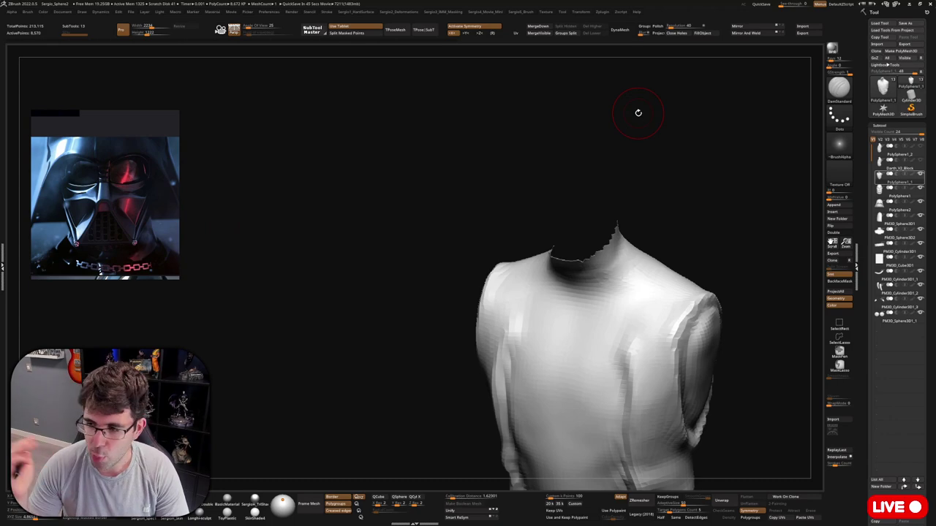
# Rotate the view around the isolated mirrored sleeve pieces
pyautogui.moveTo(639, 113)
pyautogui.mouseDown()
pyautogui.moveTo(606, 203)
pyautogui.moveTo(660, 62)
pyautogui.mouseUp()
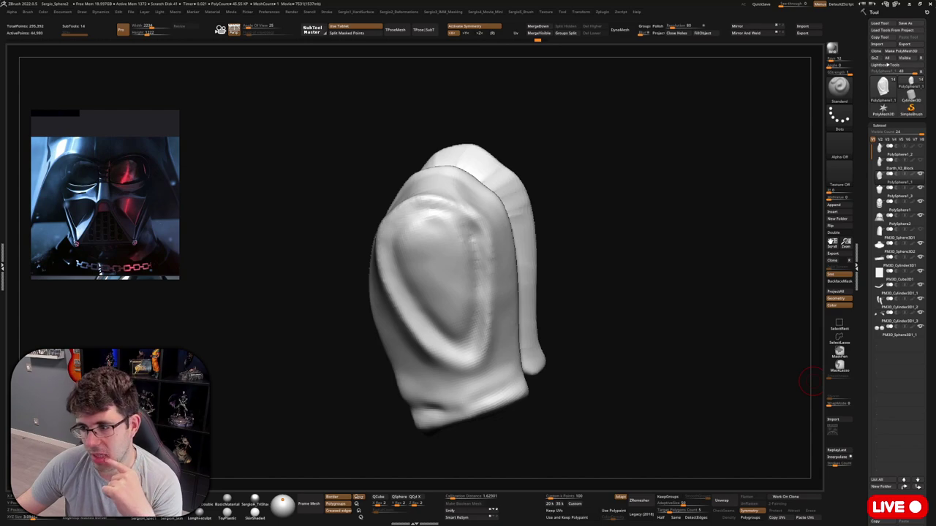
# Orbit around the mirrored pieces, then solo the helmet and turn it to a side view
pyautogui.moveTo(812, 380)
pyautogui.mouseDown()
pyautogui.moveTo(495, 354)
pyautogui.moveTo(463, 301)
pyautogui.mouseUp()
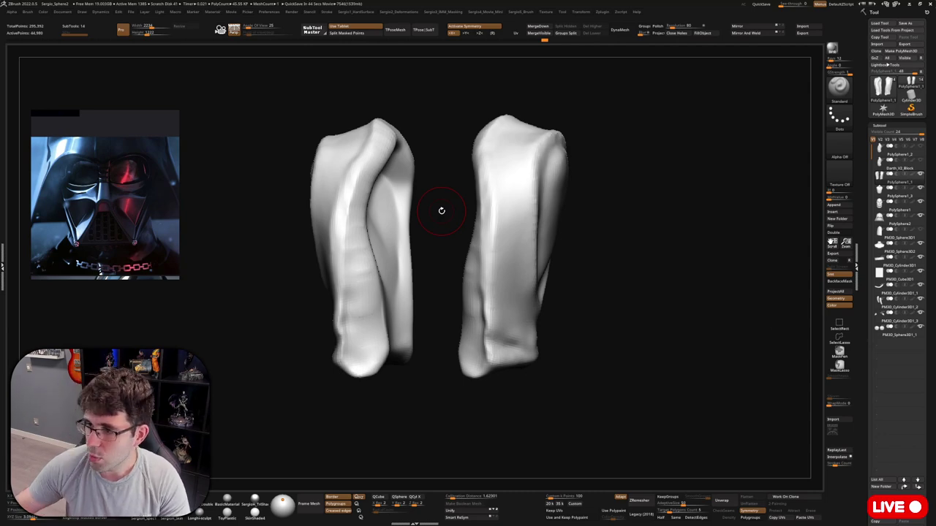
pyautogui.moveTo(463, 301); pyautogui.dragTo(501, 335)
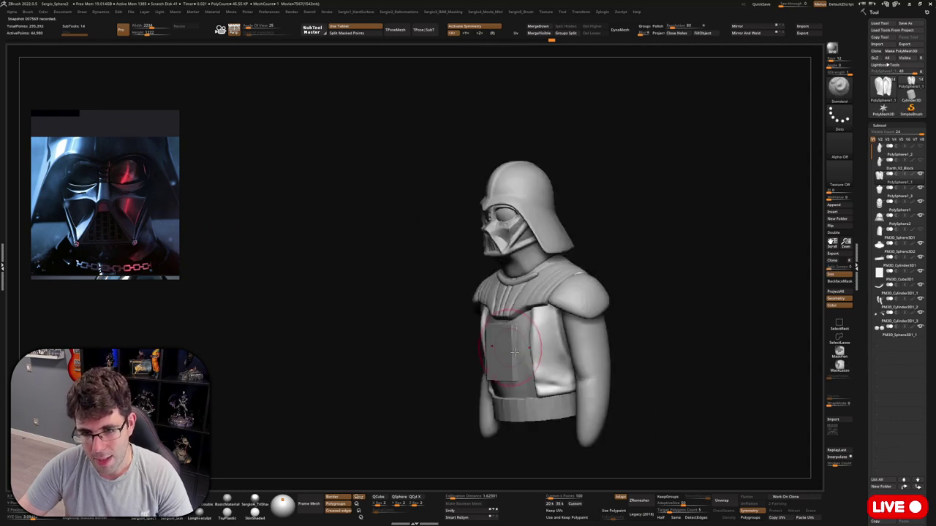
pyautogui.moveTo(501, 335)
pyautogui.mouseDown()
pyautogui.moveTo(639, 271)
pyautogui.moveTo(627, 209)
pyautogui.moveTo(674, 209)
pyautogui.moveTo(604, 226)
pyautogui.moveTo(577, 147)
pyautogui.mouseUp()
pyautogui.keyDown('ctrl'); pyautogui.keyDown('shift'); pyautogui.click(556, 110); pyautogui.keyUp('shift'); pyautogui.keyUp('ctrl')
pyautogui.moveTo(627, 192)
pyautogui.mouseDown()
pyautogui.moveTo(617, 260)
pyautogui.moveTo(621, 192)
pyautogui.moveTo(640, 303)
pyautogui.moveTo(556, 279)
pyautogui.mouseUp()
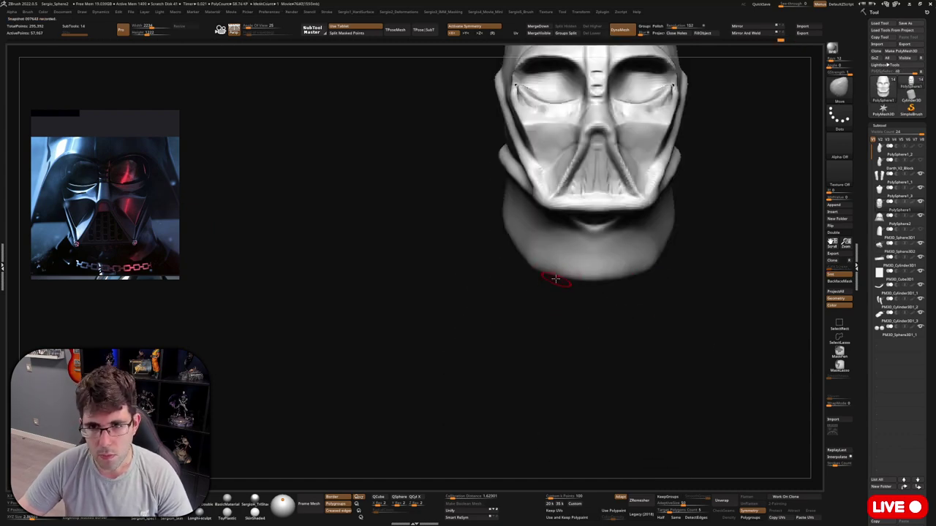
# Show all bust pieces again and move PolySphere2 to the top of the SubTool list
pyautogui.keyDown('ctrl'); pyautogui.keyDown('shift'); pyautogui.click(615, 324); pyautogui.keyUp('shift'); pyautogui.keyUp('ctrl')
pyautogui.keyDown('alt'); pyautogui.moveTo(615, 324); pyautogui.dragTo(576, 263); pyautogui.keyUp('alt')
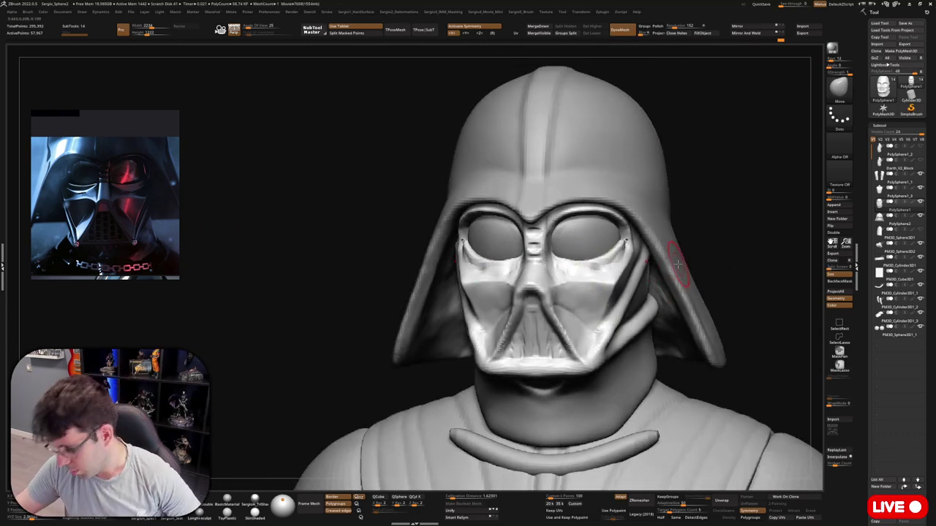
pyautogui.moveTo(732, 272); pyautogui.dragTo(808, 219)
pyautogui.moveTo(895, 238); pyautogui.dragTo(887, 163)
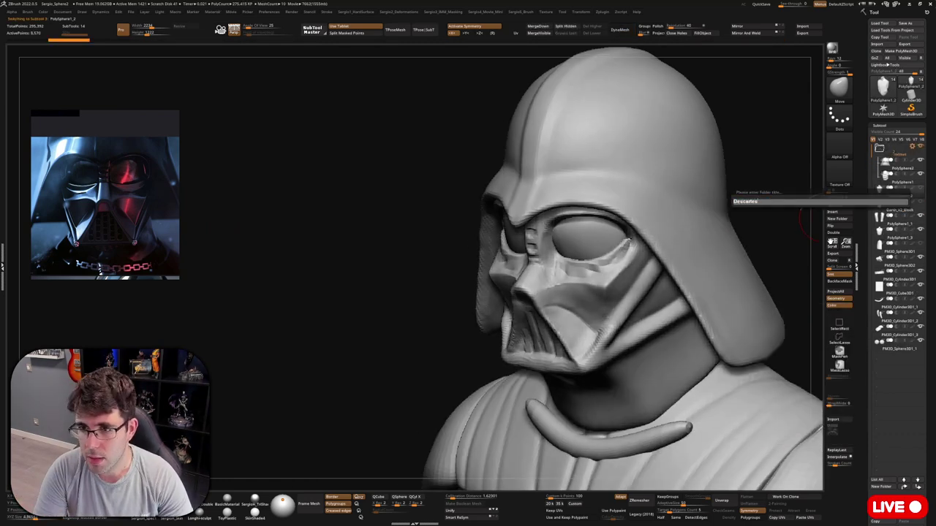
# Move the unused pieces to the list bottom and create a new folder named 'Torso'
pyautogui.moveTo(888, 196); pyautogui.dragTo(889, 371)
pyautogui.moveTo(888, 196); pyautogui.dragTo(889, 366)
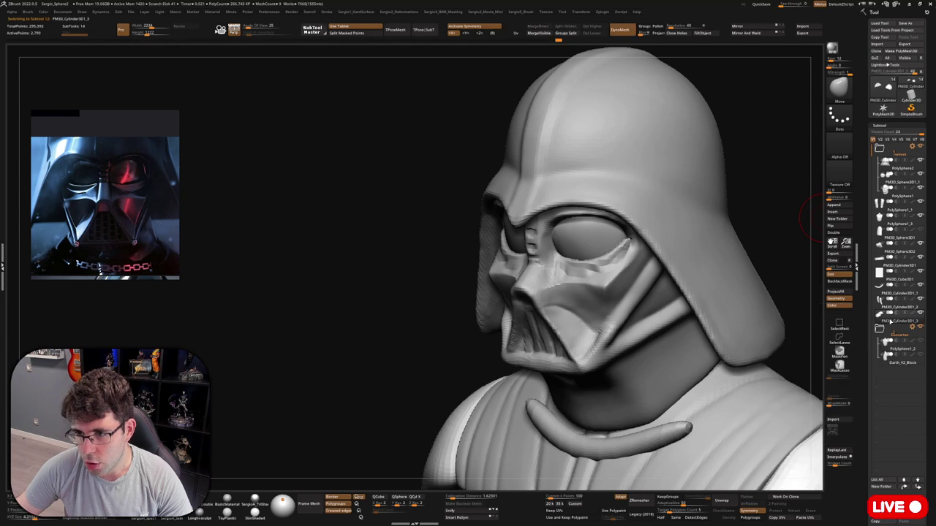
pyautogui.click(890, 322)
pyautogui.write('Torso')
pyautogui.press('Return')
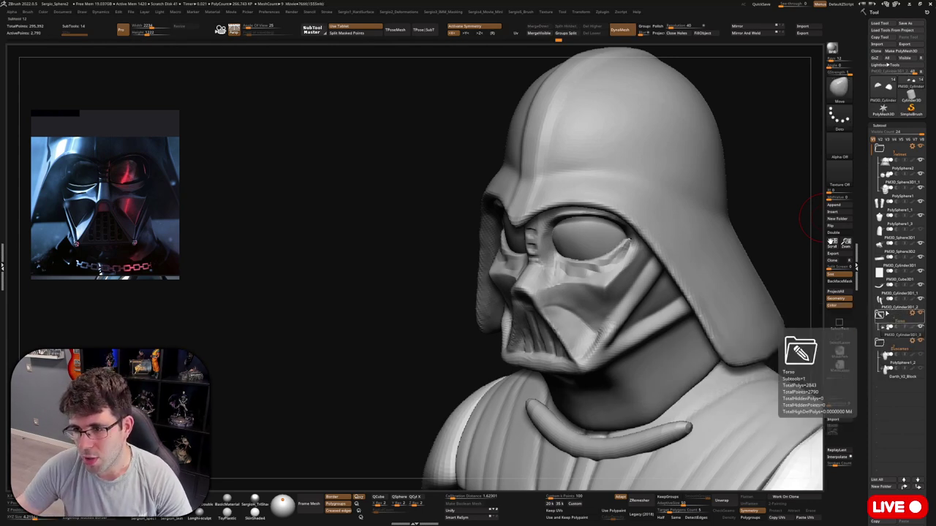
# File PM3D_Cube3D1, PolySphere1_1 and PolySphere1_3 into Torso, sort cape and strap pieces, and save the timelapse
pyautogui.click(891, 280)
pyautogui.moveTo(890, 280)
pyautogui.mouseDown()
pyautogui.moveTo(888, 315)
pyautogui.moveTo(904, 308)
pyautogui.mouseUp()
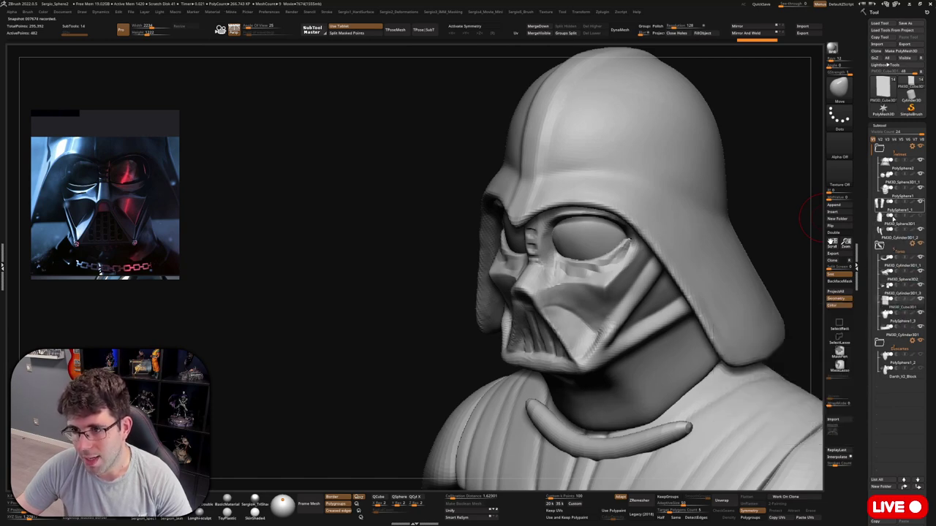
pyautogui.moveTo(887, 212); pyautogui.dragTo(889, 322)
pyautogui.moveTo(880, 212); pyautogui.dragTo(882, 343)
pyautogui.press('m')
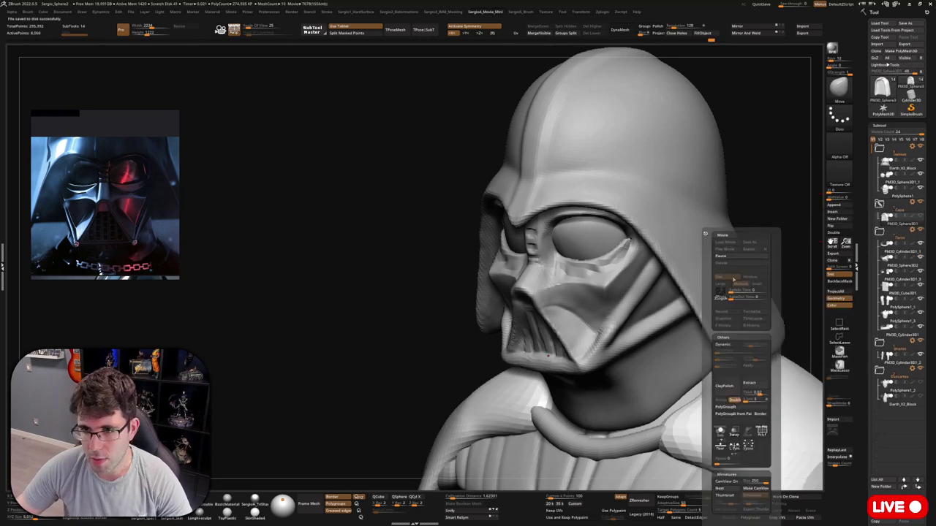
pyautogui.click(751, 242)
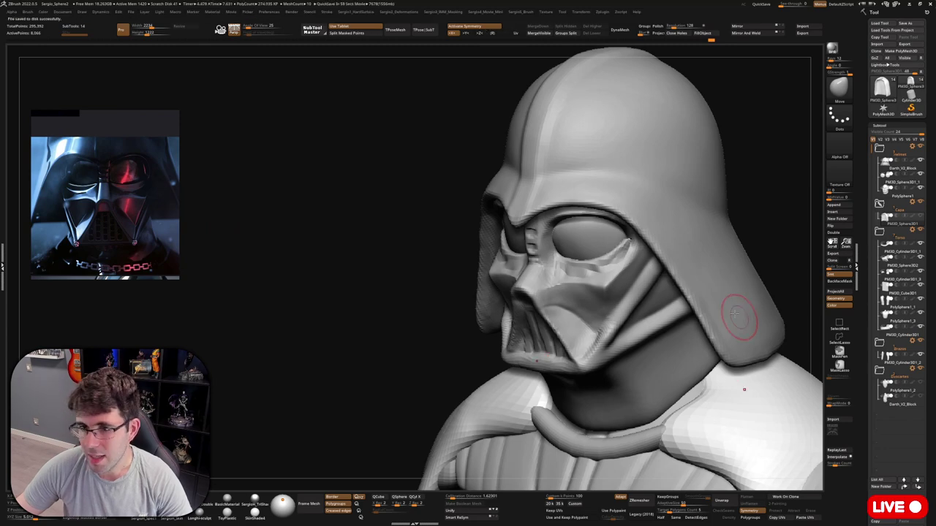
pyautogui.moveTo(736, 313); pyautogui.dragTo(746, 184)
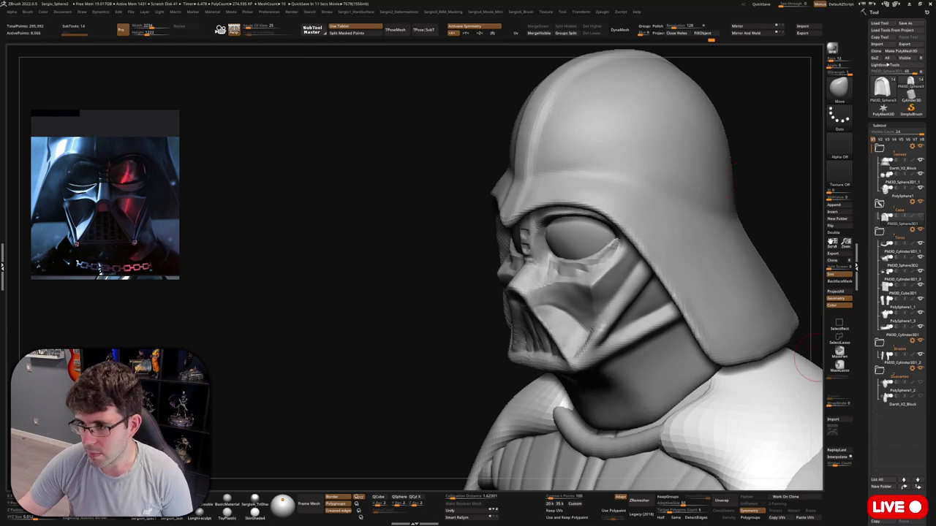
pyautogui.moveTo(808, 368); pyautogui.dragTo(558, 246)
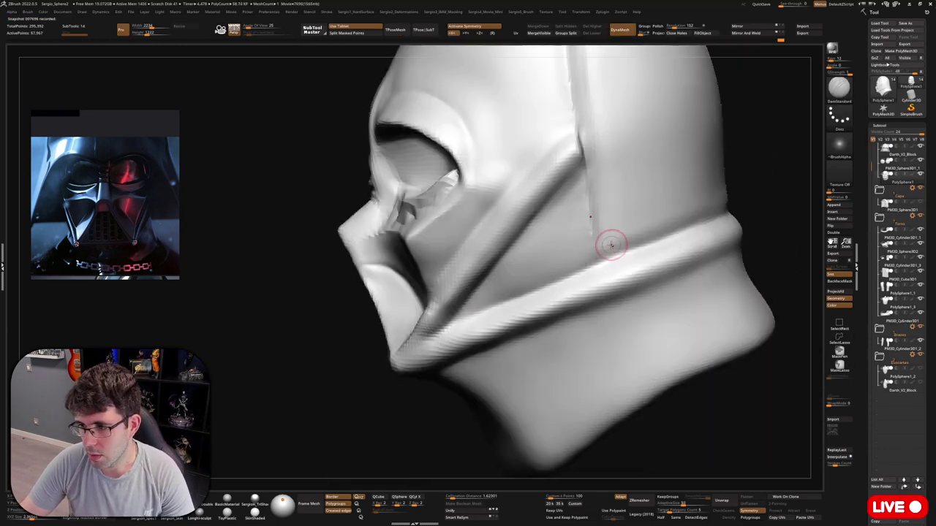
pyautogui.moveTo(604, 247)
pyautogui.mouseDown()
pyautogui.moveTo(487, 349)
pyautogui.moveTo(618, 217)
pyautogui.mouseUp()
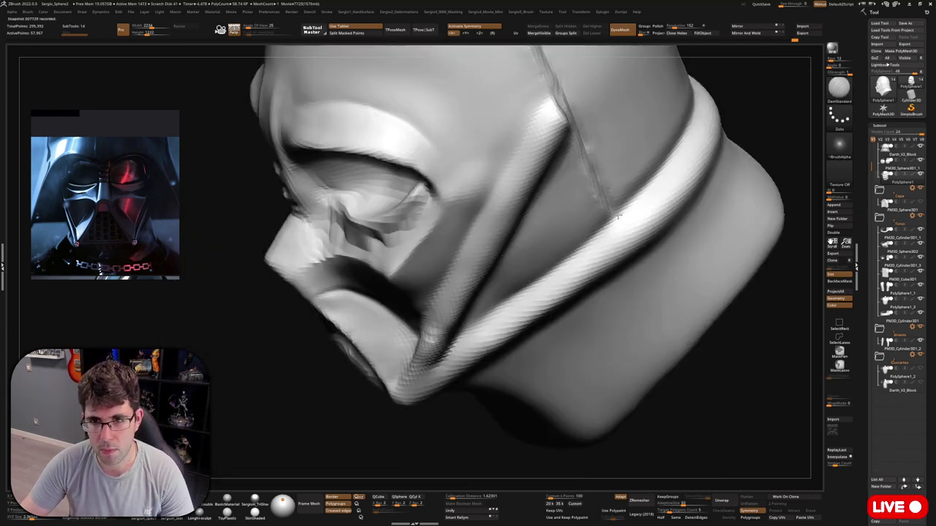
pyautogui.moveTo(544, 278); pyautogui.dragTo(614, 237)
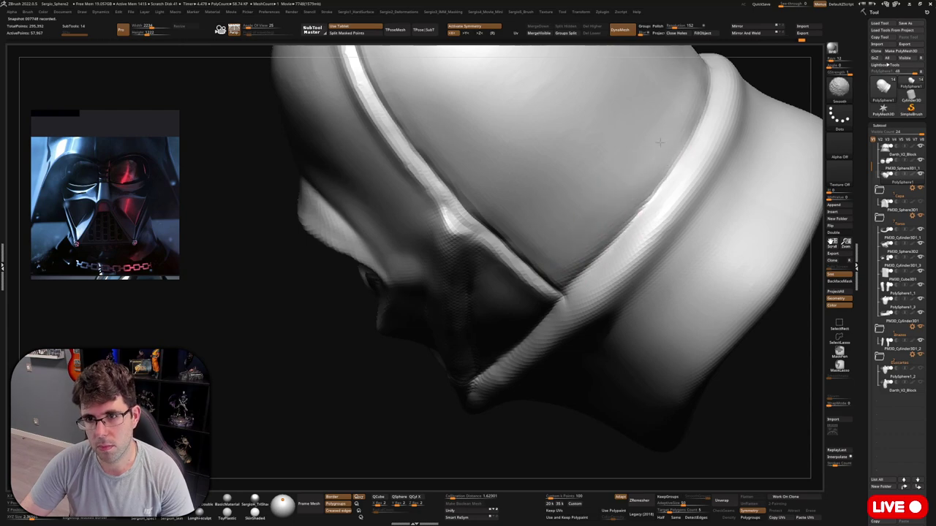
pyautogui.moveTo(660, 141)
pyautogui.mouseDown()
pyautogui.moveTo(553, 272)
pyautogui.moveTo(648, 283)
pyautogui.mouseUp()
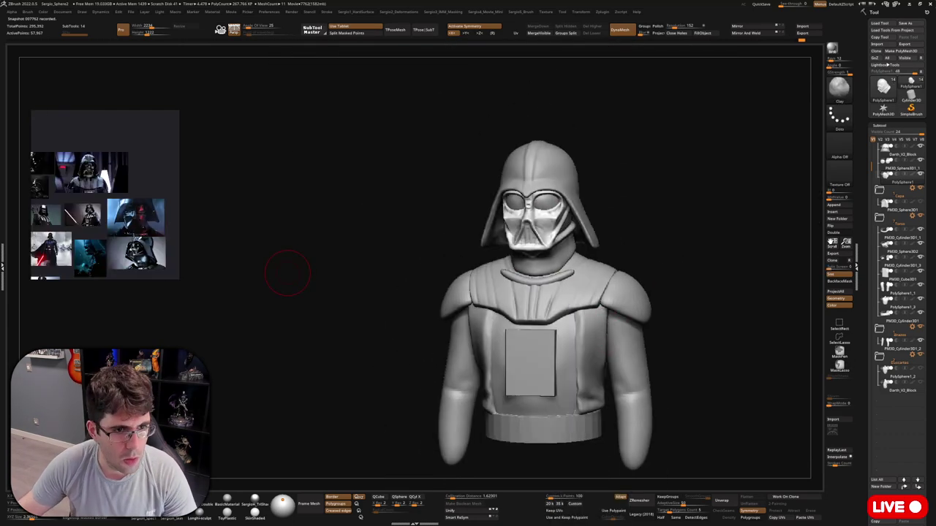
# Position the appended hand meshes at each wrist with the Gizmo, checking front, back and side views
pyautogui.moveTo(633, 344)
pyautogui.keyDown('alt'); pyautogui.mouseDown()
pyautogui.moveTo(607, 303)
pyautogui.moveTo(606, 382)
pyautogui.moveTo(622, 349)
pyautogui.mouseUp(); pyautogui.keyUp('alt')
pyautogui.press('w')
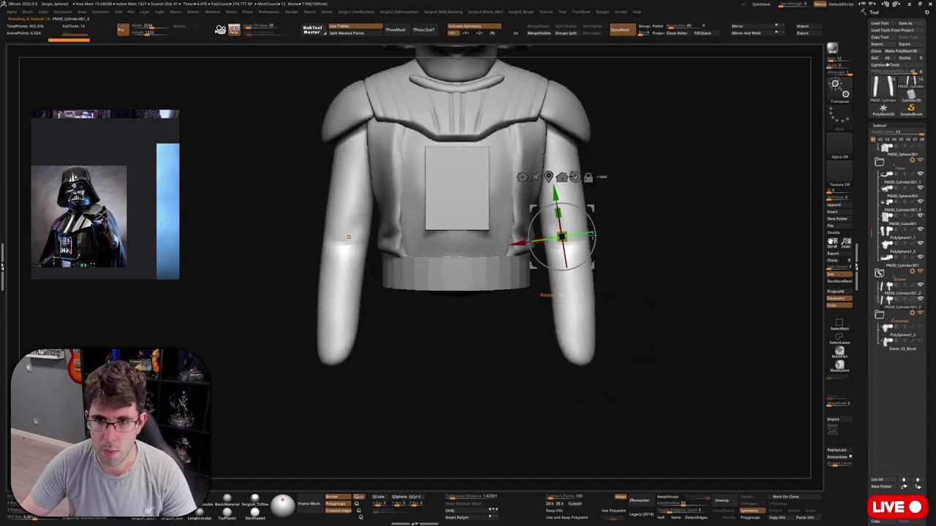
pyautogui.moveTo(591, 408)
pyautogui.keyDown('alt'); pyautogui.mouseDown()
pyautogui.moveTo(580, 395)
pyautogui.moveTo(564, 407)
pyautogui.moveTo(585, 418)
pyautogui.moveTo(570, 381)
pyautogui.moveTo(556, 380)
pyautogui.moveTo(548, 410)
pyautogui.moveTo(595, 441)
pyautogui.mouseUp(); pyautogui.keyUp('alt')
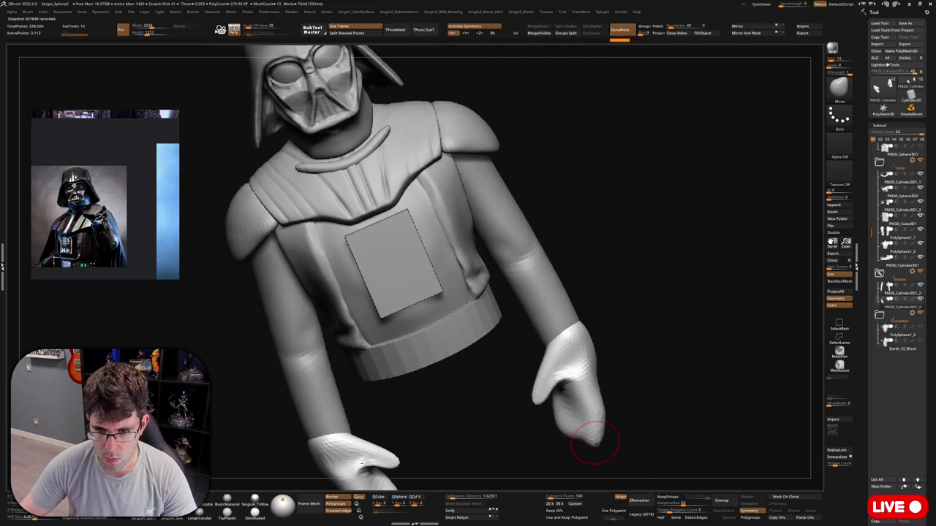
pyautogui.moveTo(552, 380); pyautogui.dragTo(585, 366)
pyautogui.moveTo(577, 320); pyautogui.dragTo(580, 389)
pyautogui.press('w')
pyautogui.press('q')
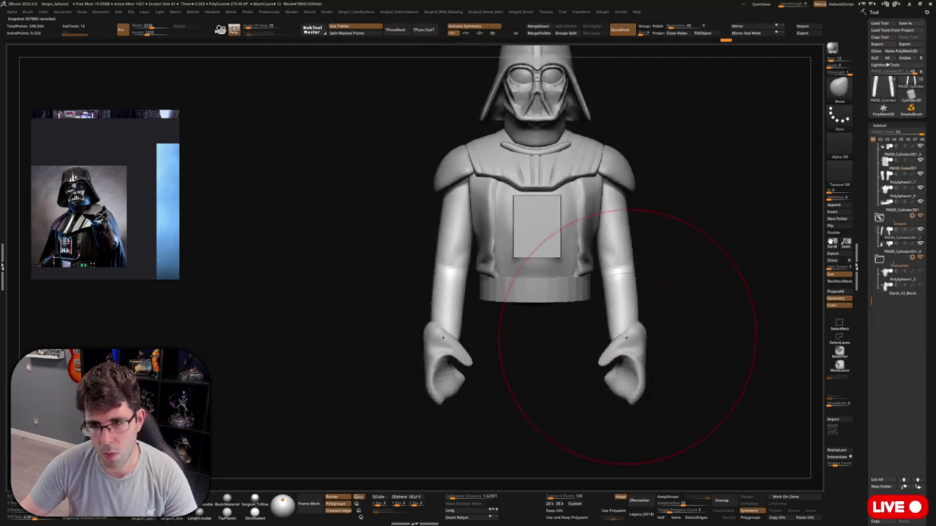
pyautogui.moveTo(627, 334)
pyautogui.mouseDown()
pyautogui.moveTo(627, 366)
pyautogui.moveTo(588, 320)
pyautogui.mouseUp()
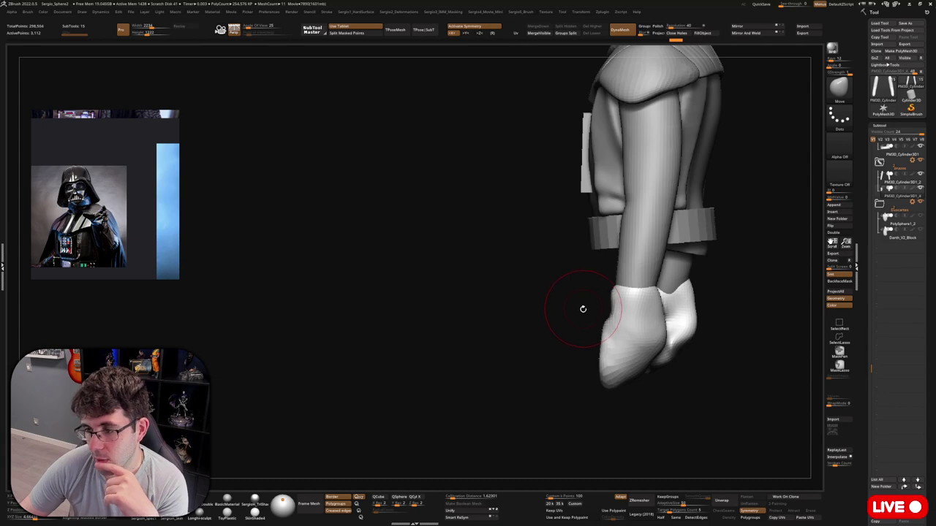
pyautogui.moveTo(583, 308)
pyautogui.mouseDown()
pyautogui.moveTo(570, 344)
pyautogui.moveTo(596, 334)
pyautogui.moveTo(590, 387)
pyautogui.moveTo(578, 354)
pyautogui.moveTo(569, 366)
pyautogui.moveTo(570, 351)
pyautogui.moveTo(619, 370)
pyautogui.moveTo(621, 292)
pyautogui.moveTo(622, 319)
pyautogui.moveTo(668, 347)
pyautogui.moveTo(594, 302)
pyautogui.mouseUp()
# Frame the torso and rotate the right hand into a better pose with the gizmo
pyautogui.press('f')
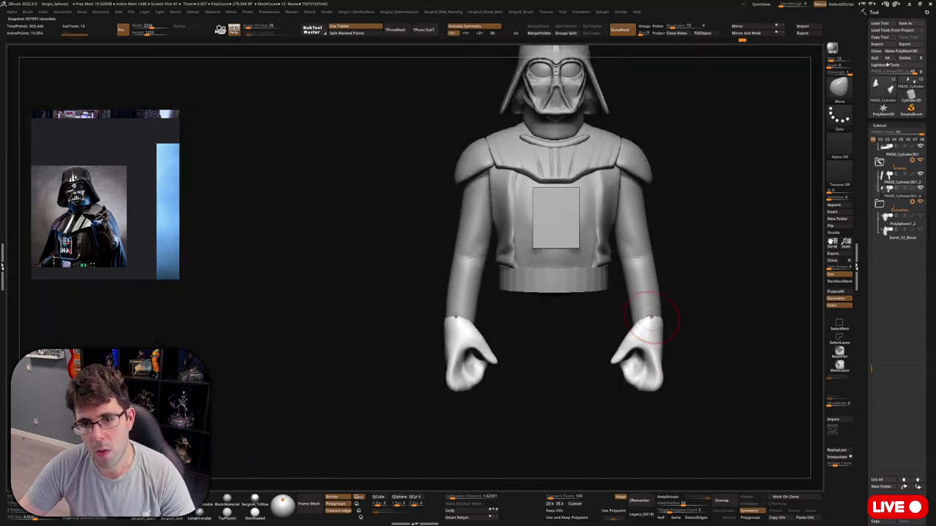
pyautogui.moveTo(648, 323); pyautogui.dragTo(607, 351)
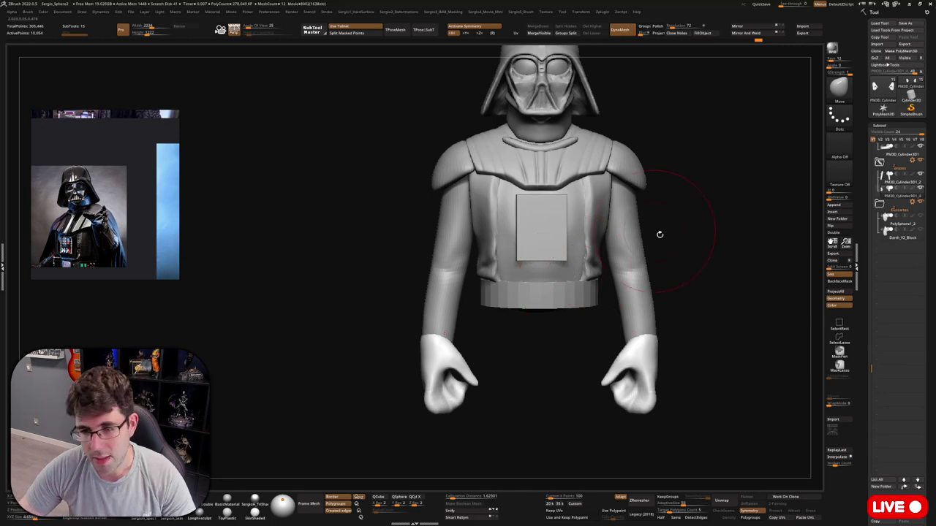
pyautogui.scroll(2, 659, 234)
pyautogui.scroll(1, 595, 261)
pyautogui.scroll(3, 617, 265)
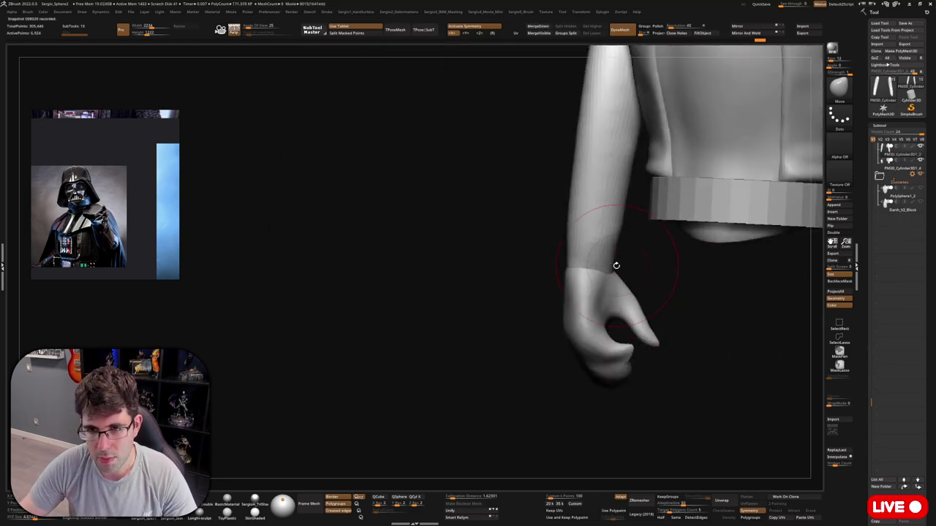
pyautogui.scroll(-2, 616, 266)
pyautogui.scroll(-2, 607, 229)
pyautogui.scroll(-1, 585, 408)
pyautogui.moveTo(585, 408)
pyautogui.mouseDown()
pyautogui.moveTo(674, 449)
pyautogui.moveTo(600, 387)
pyautogui.moveTo(558, 378)
pyautogui.moveTo(684, 358)
pyautogui.moveTo(702, 344)
pyautogui.mouseUp()
pyautogui.press('w')
pyautogui.moveTo(731, 409); pyautogui.dragTo(636, 315)
pyautogui.press('q')
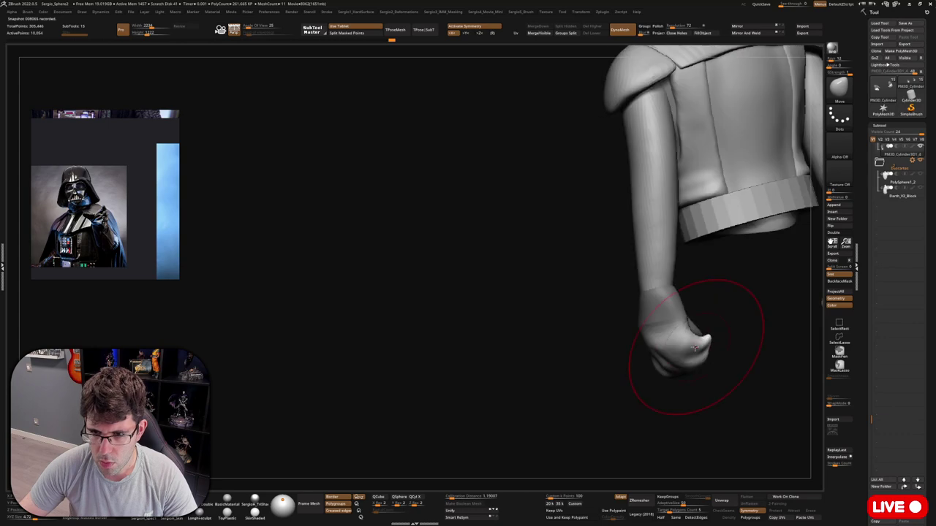
# Compare both hands and adjust the right hand from front, three-quarter and rear views
pyautogui.scroll(-2, 695, 349)
pyautogui.moveTo(694, 349)
pyautogui.mouseDown()
pyautogui.moveTo(610, 356)
pyautogui.moveTo(696, 362)
pyautogui.moveTo(732, 344)
pyautogui.moveTo(626, 334)
pyautogui.moveTo(668, 356)
pyautogui.moveTo(728, 305)
pyautogui.moveTo(717, 360)
pyautogui.moveTo(680, 351)
pyautogui.moveTo(658, 321)
pyautogui.moveTo(643, 351)
pyautogui.moveTo(656, 397)
pyautogui.moveTo(626, 337)
pyautogui.moveTo(618, 351)
pyautogui.moveTo(609, 338)
pyautogui.mouseUp()
pyautogui.scroll(2, 696, 362)
pyautogui.scroll(-2, 728, 306)
pyautogui.press('w')
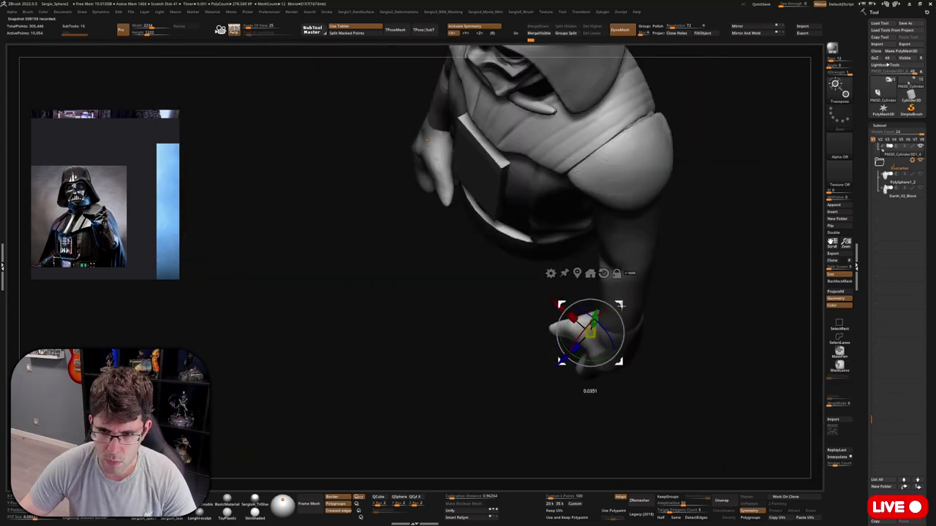
pyautogui.keyDown('shift'); pyautogui.moveTo(620, 304); pyautogui.dragTo(596, 382); pyautogui.keyUp('shift')
pyautogui.press('q')
pyautogui.moveTo(580, 382)
pyautogui.mouseDown(button='right')
pyautogui.moveTo(596, 387)
pyautogui.moveTo(606, 372)
pyautogui.moveTo(585, 374)
pyautogui.moveTo(604, 366)
pyautogui.moveTo(594, 360)
pyautogui.moveTo(596, 314)
pyautogui.moveTo(606, 303)
pyautogui.mouseUp(button='right')
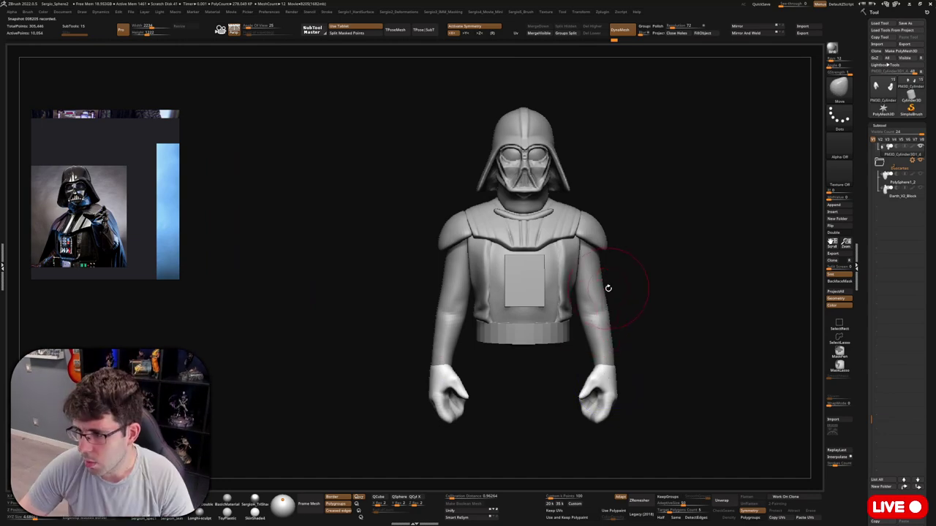
pyautogui.moveTo(664, 295); pyautogui.dragTo(629, 305, button='right')
pyautogui.press('w')
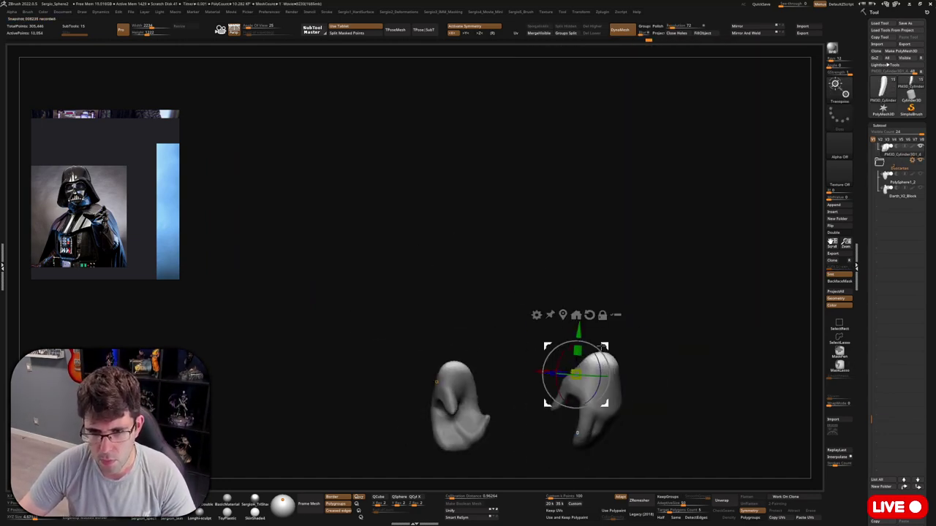
pyautogui.press('q')
pyautogui.moveTo(629, 306)
pyautogui.mouseDown(button='right')
pyautogui.moveTo(648, 251)
pyautogui.moveTo(638, 314)
pyautogui.moveTo(673, 310)
pyautogui.moveTo(673, 278)
pyautogui.moveTo(613, 339)
pyautogui.moveTo(564, 334)
pyautogui.moveTo(553, 311)
pyautogui.moveTo(529, 356)
pyautogui.moveTo(534, 292)
pyautogui.moveTo(543, 387)
pyautogui.moveTo(578, 307)
pyautogui.moveTo(607, 360)
pyautogui.moveTo(585, 322)
pyautogui.moveTo(616, 292)
pyautogui.moveTo(627, 316)
pyautogui.moveTo(595, 310)
pyautogui.moveTo(658, 322)
pyautogui.moveTo(706, 307)
pyautogui.moveTo(614, 352)
pyautogui.moveTo(721, 362)
pyautogui.moveTo(678, 313)
pyautogui.moveTo(689, 313)
pyautogui.moveTo(683, 376)
pyautogui.moveTo(710, 372)
pyautogui.moveTo(730, 337)
pyautogui.moveTo(679, 363)
pyautogui.moveTo(685, 351)
pyautogui.moveTo(663, 290)
pyautogui.moveTo(696, 294)
pyautogui.moveTo(661, 271)
pyautogui.moveTo(680, 292)
pyautogui.moveTo(693, 286)
pyautogui.moveTo(659, 319)
pyautogui.moveTo(673, 359)
pyautogui.moveTo(695, 278)
pyautogui.moveTo(686, 256)
pyautogui.mouseUp(button='right')
# Solo the two hand subtools and zoom in to check their fit at the sleeve ends
pyautogui.keyDown('ctrl'); pyautogui.keyDown('shift'); pyautogui.click(554, 247); pyautogui.keyUp('shift'); pyautogui.keyUp('ctrl')
pyautogui.keyDown('ctrl'); pyautogui.keyDown('shift'); pyautogui.click(585, 334); pyautogui.keyUp('shift'); pyautogui.keyUp('ctrl')
pyautogui.keyDown('ctrl'); pyautogui.keyDown('shift'); pyautogui.click(606, 298); pyautogui.keyUp('shift'); pyautogui.keyUp('ctrl')
pyautogui.moveTo(693, 315)
pyautogui.keyDown('ctrl'); pyautogui.mouseDown(button='right')
pyautogui.moveTo(681, 278)
pyautogui.moveTo(651, 321)
pyautogui.moveTo(635, 298)
pyautogui.moveTo(675, 230)
pyautogui.moveTo(632, 253)
pyautogui.moveTo(700, 292)
pyautogui.moveTo(689, 246)
pyautogui.mouseUp(button='right'); pyautogui.keyUp('ctrl')
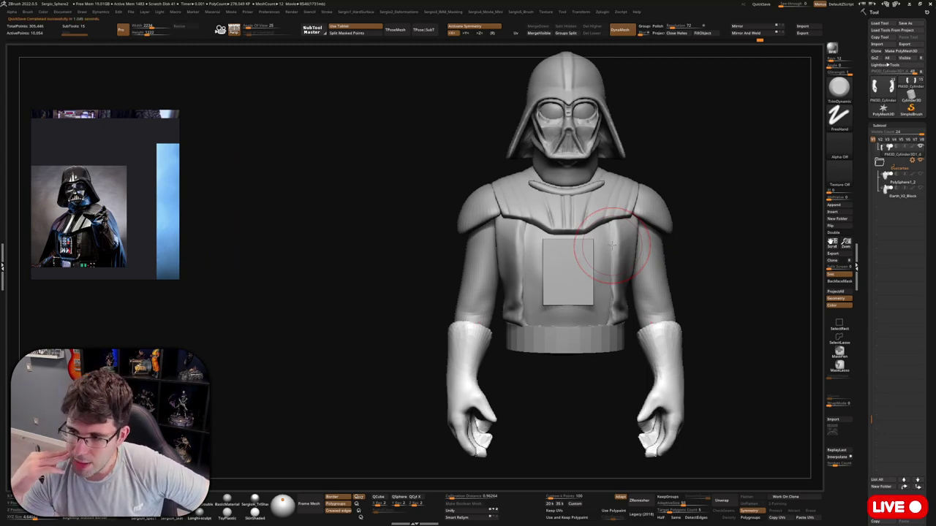
# Select the torso subtool and solo it in a front view
pyautogui.moveTo(611, 245); pyautogui.dragTo(692, 215)
pyautogui.keyDown('alt'); pyautogui.click(679, 285); pyautogui.keyUp('alt')
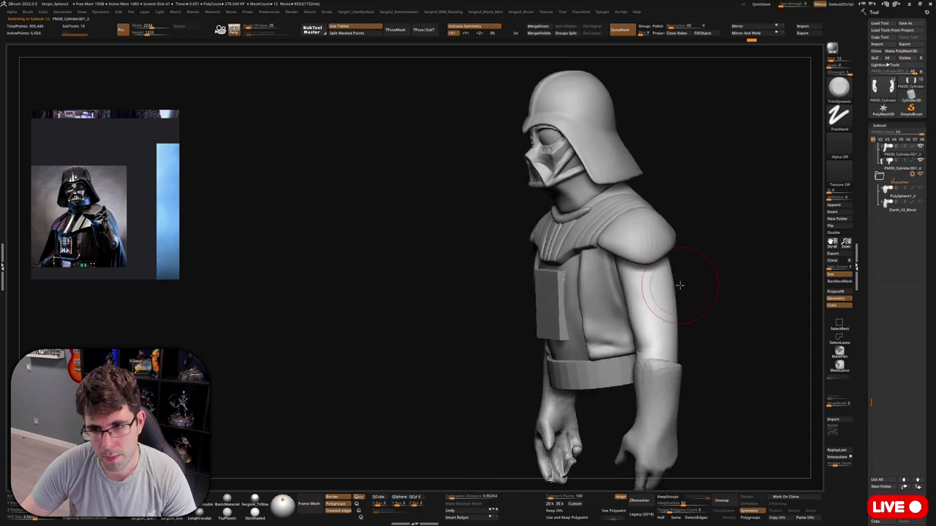
pyautogui.hotkey('shift', 's')
pyautogui.moveTo(660, 255); pyautogui.dragTo(643, 252)
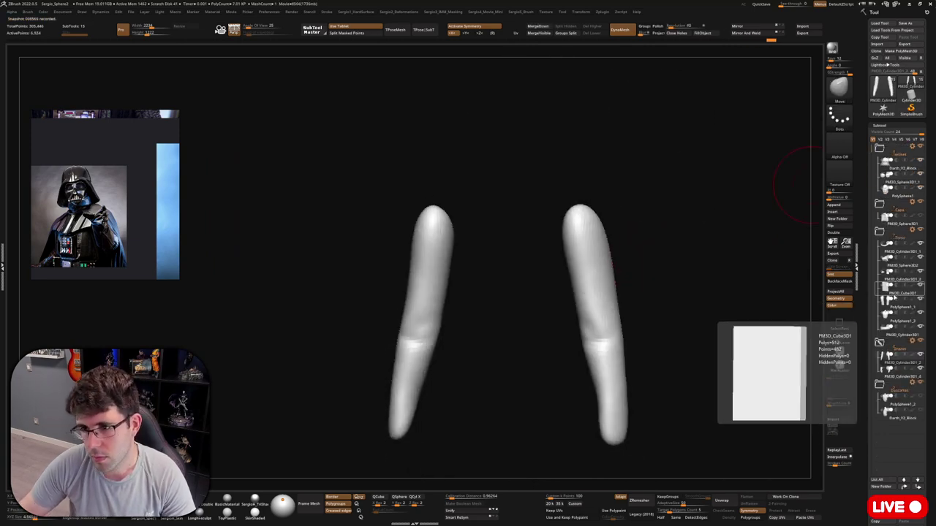
pyautogui.click(888, 294)
pyautogui.moveTo(724, 278); pyautogui.dragTo(673, 318)
pyautogui.hotkey('shift', 's')
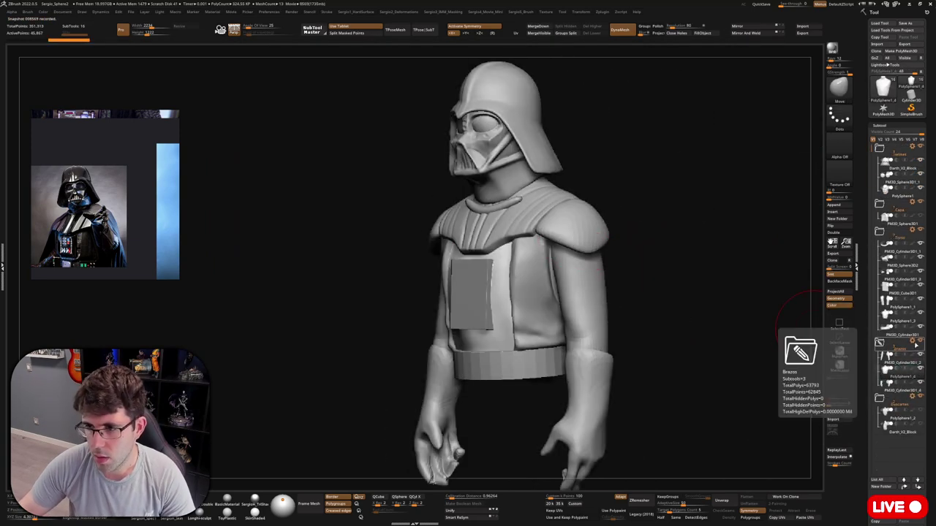
pyautogui.click(888, 342)
pyautogui.moveTo(575, 292)
pyautogui.mouseDown()
pyautogui.moveTo(601, 212)
pyautogui.moveTo(650, 246)
pyautogui.mouseUp()
# Slice a jacket shell off the torso with SliceCurve and give it Panel Loops thickness
pyautogui.keyDown('alt'); pyautogui.click(675, 341); pyautogui.keyUp('alt')
pyautogui.moveTo(557, 143)
pyautogui.keyDown('ctrl'); pyautogui.keyDown('shift'); pyautogui.mouseDown()
pyautogui.moveTo(525, 435)
pyautogui.moveTo(596, 271)
pyautogui.mouseUp(); pyautogui.keyUp('shift'); pyautogui.keyUp('ctrl')
pyautogui.press('h')
pyautogui.click(664, 287)
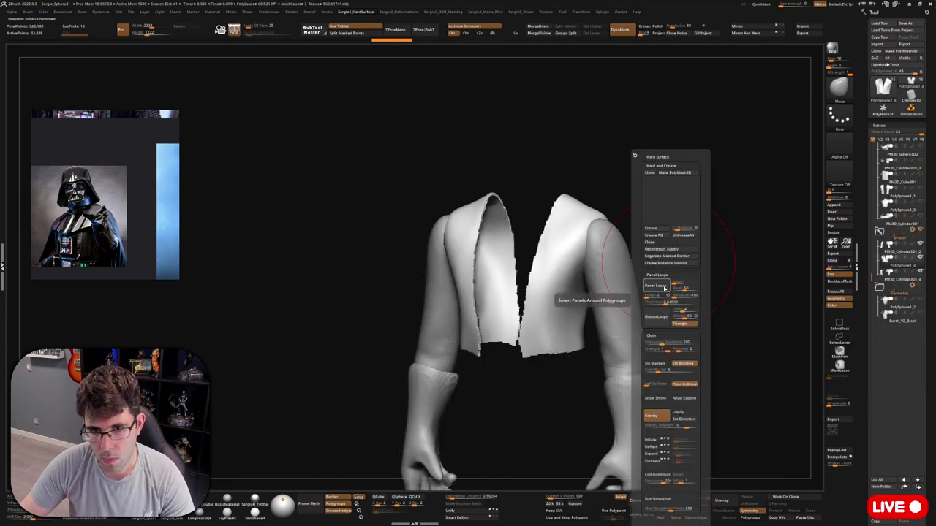
pyautogui.moveTo(568, 271)
pyautogui.mouseDown(button='right')
pyautogui.moveTo(576, 338)
pyautogui.moveTo(668, 310)
pyautogui.moveTo(591, 282)
pyautogui.moveTo(628, 276)
pyautogui.mouseUp(button='right')
# Select the Brazos sleeve subtool and run ZRemesher on it
pyautogui.click(898, 207)
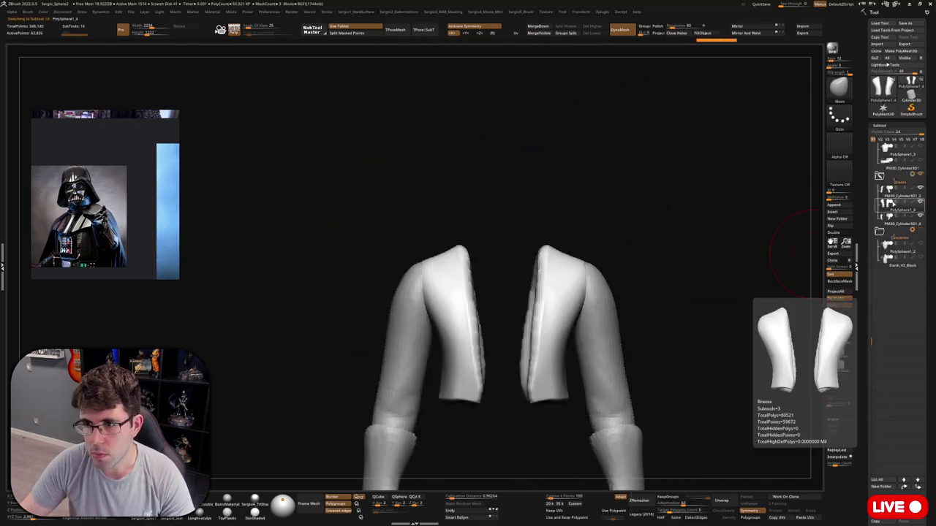
pyautogui.moveTo(732, 220); pyautogui.dragTo(677, 117, button='right')
pyautogui.moveTo(674, 49)
pyautogui.mouseDown(button='right')
pyautogui.moveTo(664, 282)
pyautogui.moveTo(674, 476)
pyautogui.mouseUp(button='right')
pyautogui.click(639, 500)
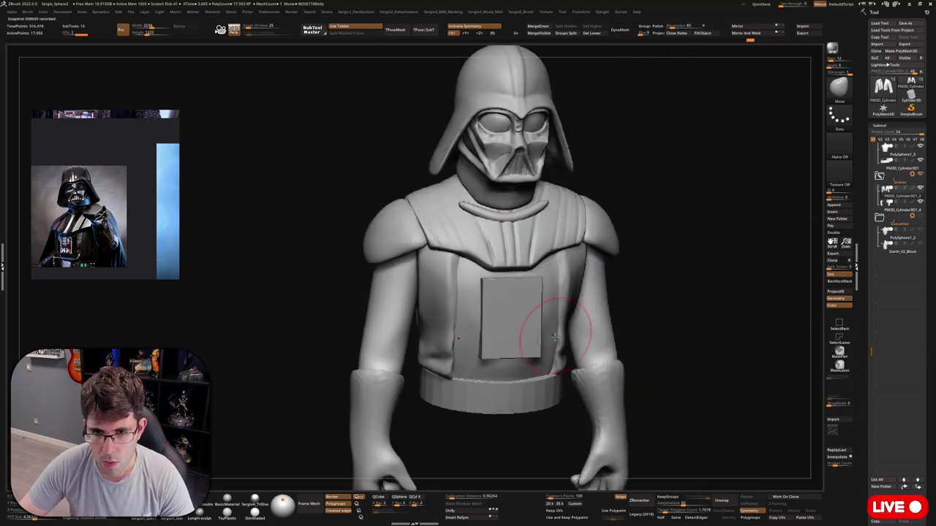
# Cycle through the soloed subtools with the Down arrow to inspect each sleeve piece
pyautogui.moveTo(568, 283); pyautogui.dragTo(615, 305, button='right')
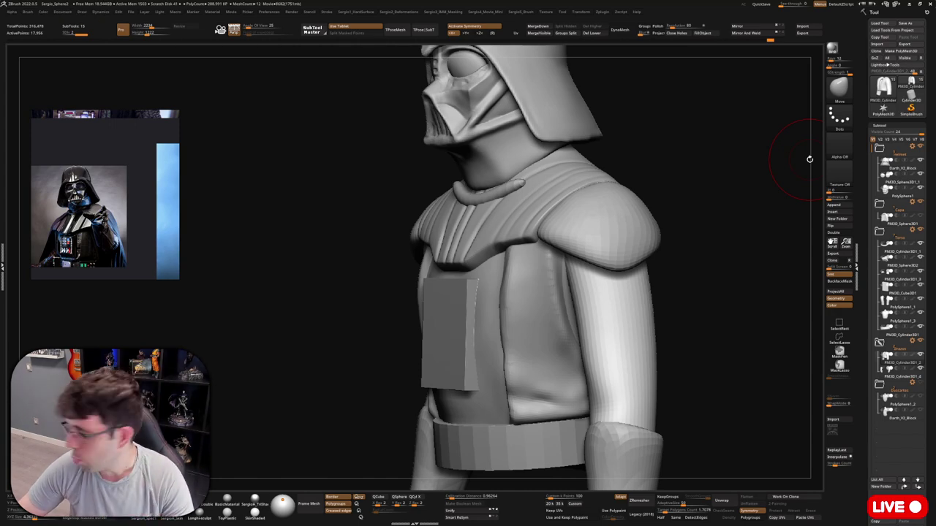
pyautogui.press('Down')
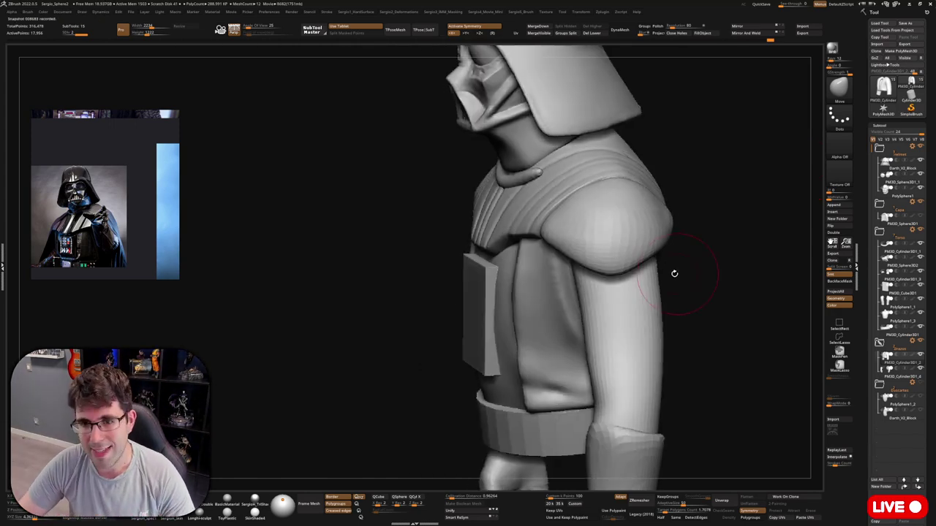
pyautogui.press('Down')
pyautogui.press('Down')
pyautogui.press('Down')
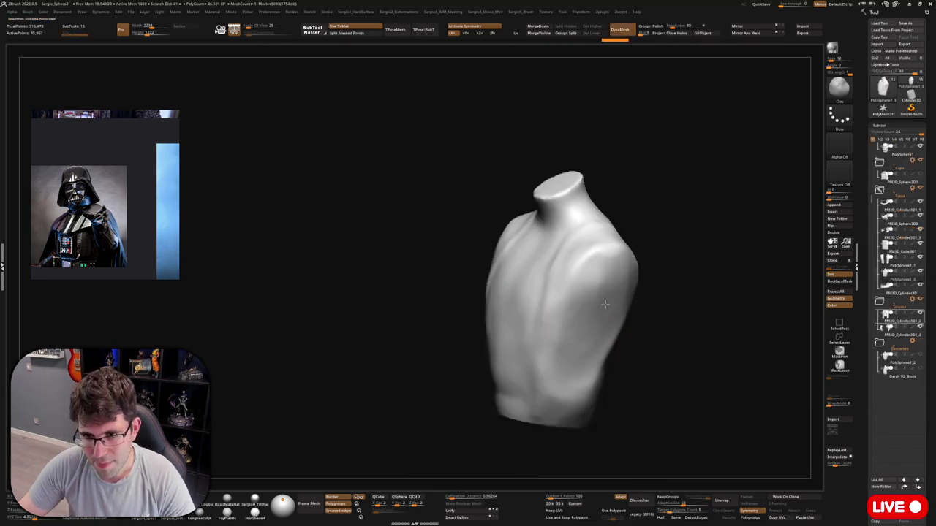
pyautogui.press('Down')
pyautogui.press('Down')
pyautogui.press('Down')
pyautogui.press('Down')
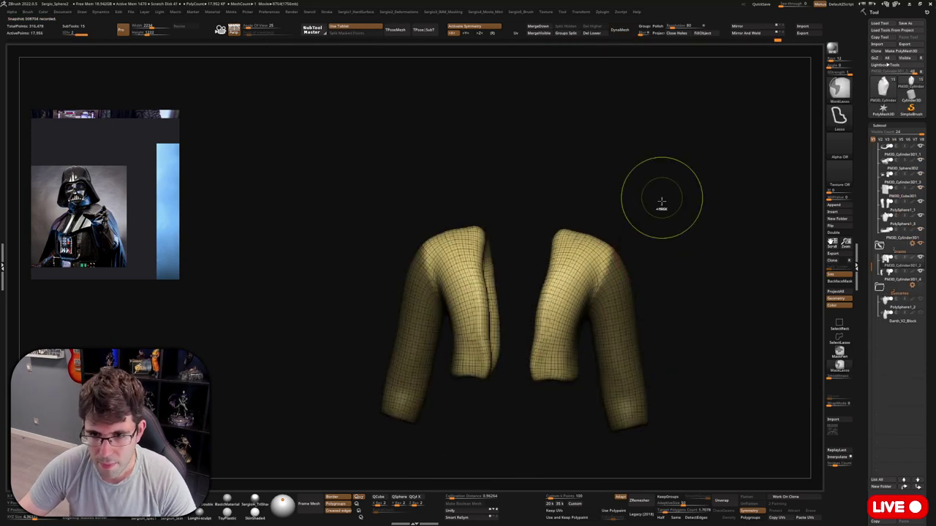
pyautogui.press('Down')
pyautogui.press('Down')
pyautogui.moveTo(702, 366); pyautogui.dragTo(595, 370)
pyautogui.press('Down')
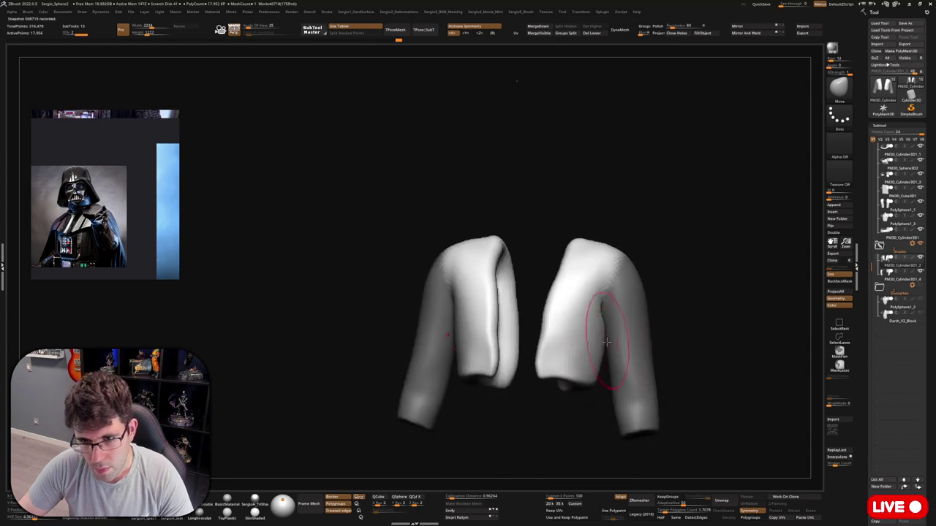
pyautogui.press('Down')
pyautogui.press('Down')
pyautogui.press('Down')
pyautogui.press('Down')
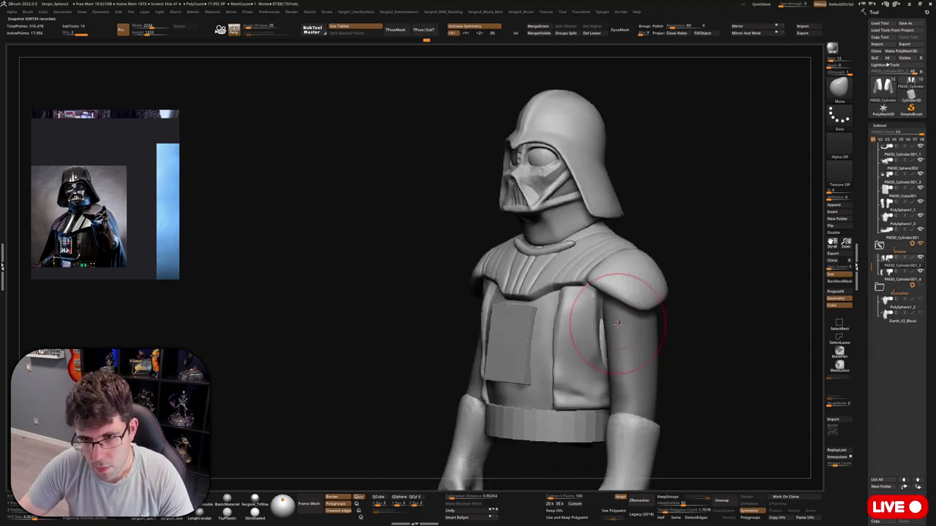
pyautogui.press('Down')
pyautogui.press('Down')
pyautogui.press('Down')
pyautogui.press('Down')
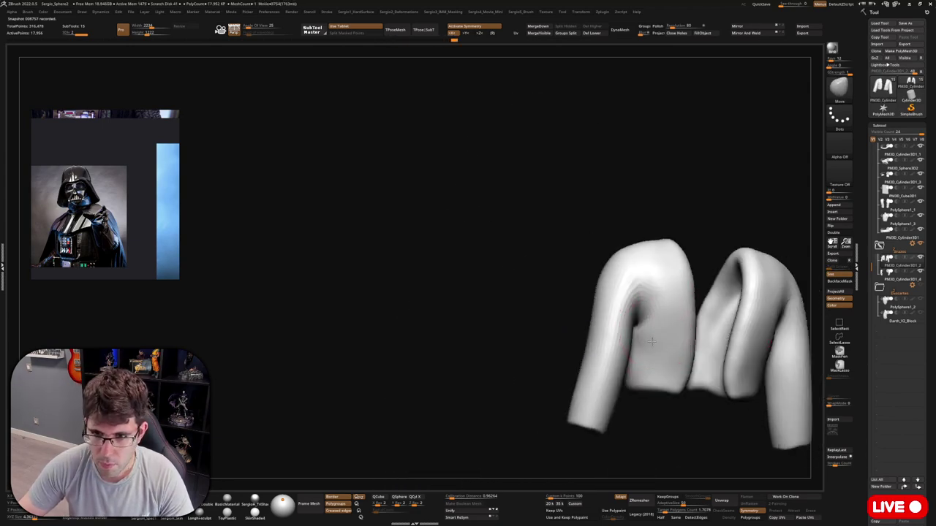
pyautogui.press('Down')
pyautogui.press('Down')
pyautogui.press('Down')
pyautogui.press('Down')
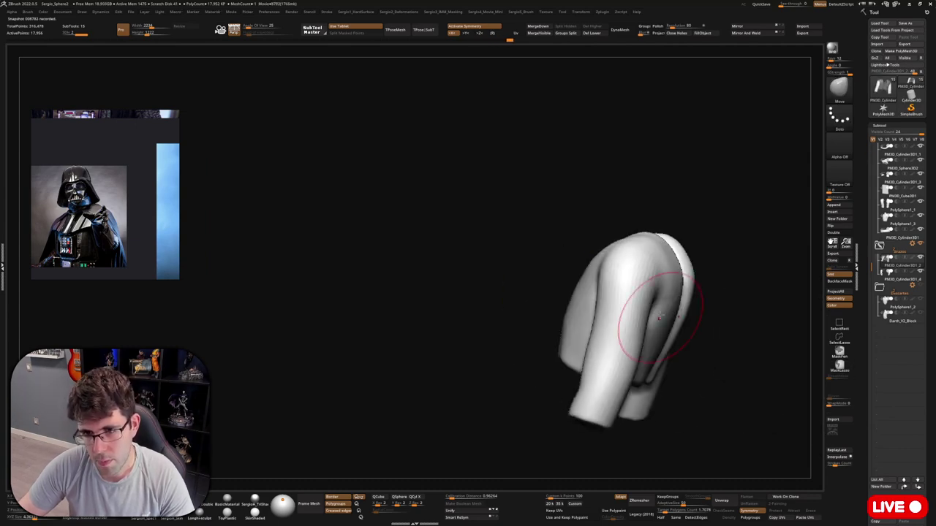
pyautogui.press('Down')
pyautogui.press('Down')
pyautogui.press('Down')
pyautogui.press('Down')
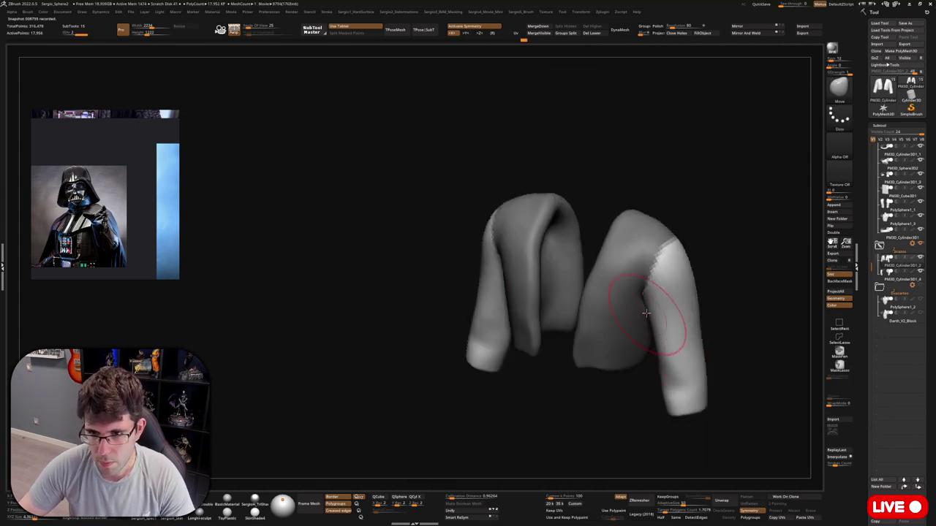
pyautogui.press('Down')
pyautogui.press('Down')
pyautogui.press('Down')
pyautogui.press('Down')
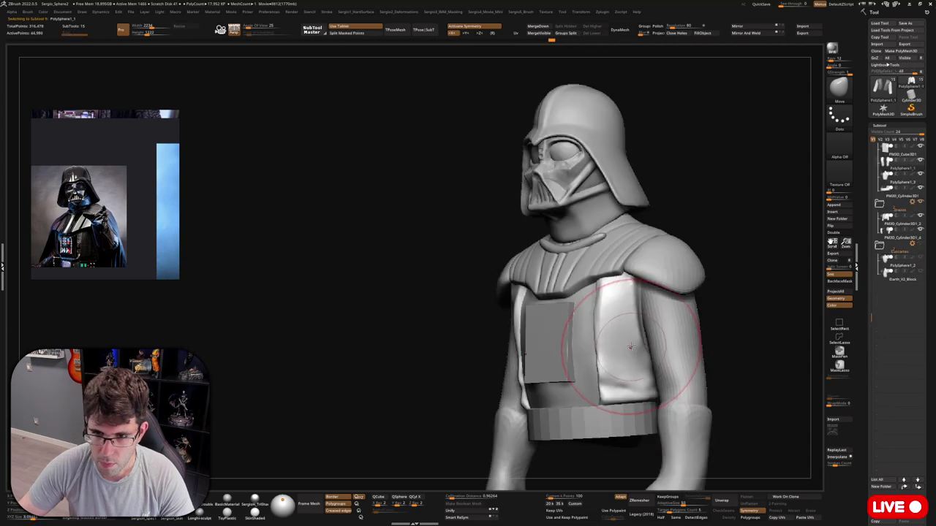
pyautogui.press('Down')
pyautogui.press('Down')
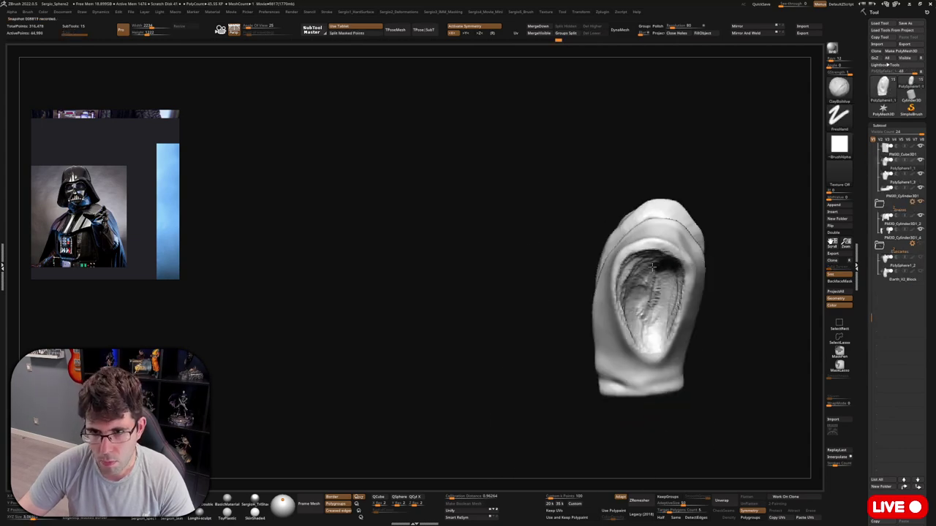
pyautogui.press('Down')
pyautogui.press('Down')
pyautogui.press('Down')
pyautogui.press('Down')
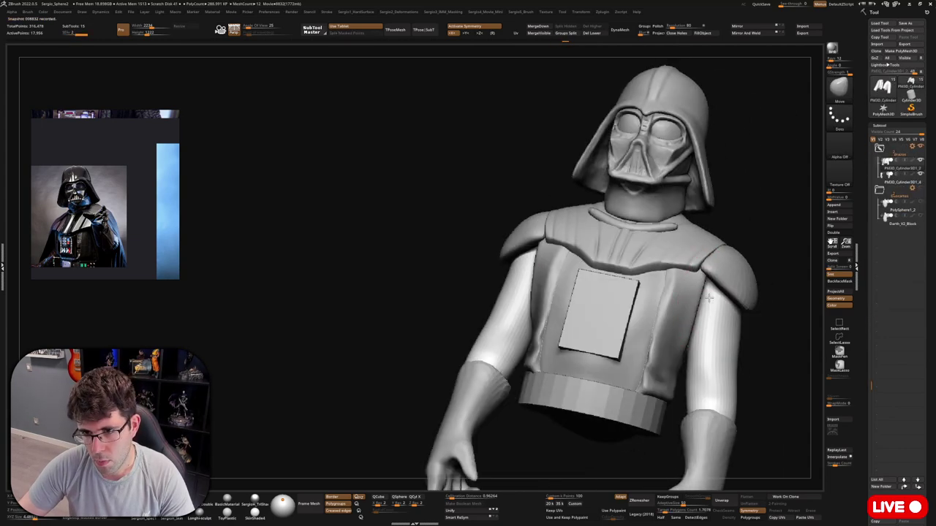
pyautogui.press('Down')
pyautogui.press('Down')
pyautogui.press('Down')
pyautogui.press('Down')
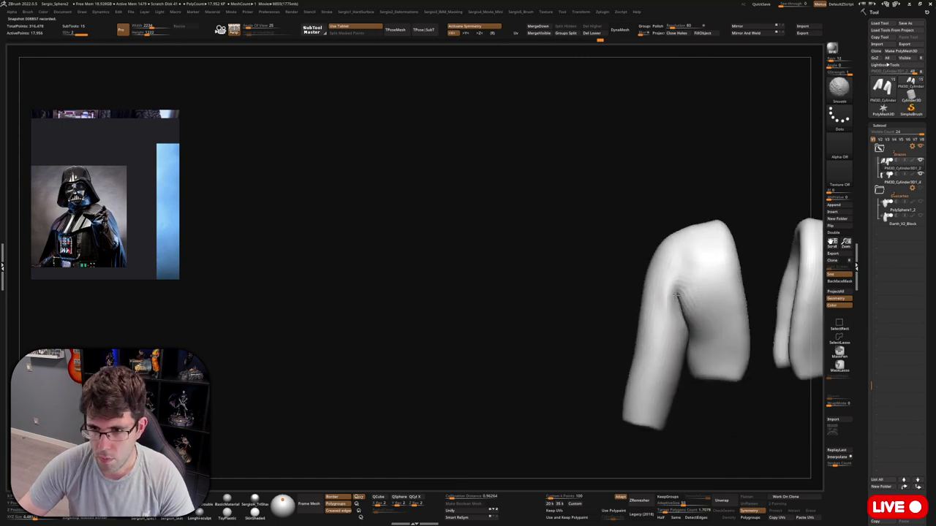
pyautogui.press('Down')
pyautogui.press('Down')
pyautogui.press('Down')
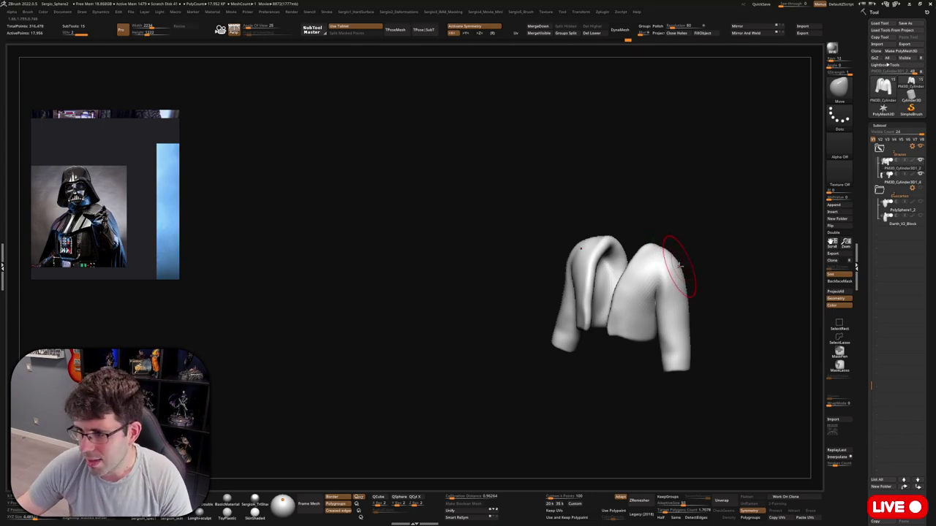
# Select the shoulder and sleeve pieces, toggling solo view to check them close up
pyautogui.hotkey('shift', 'ctrl', 'f')
pyautogui.moveTo(679, 269)
pyautogui.mouseDown(button='right')
pyautogui.moveTo(694, 232)
pyautogui.moveTo(647, 344)
pyautogui.moveTo(669, 351)
pyautogui.moveTo(659, 314)
pyautogui.moveTo(702, 366)
pyautogui.mouseUp(button='right')
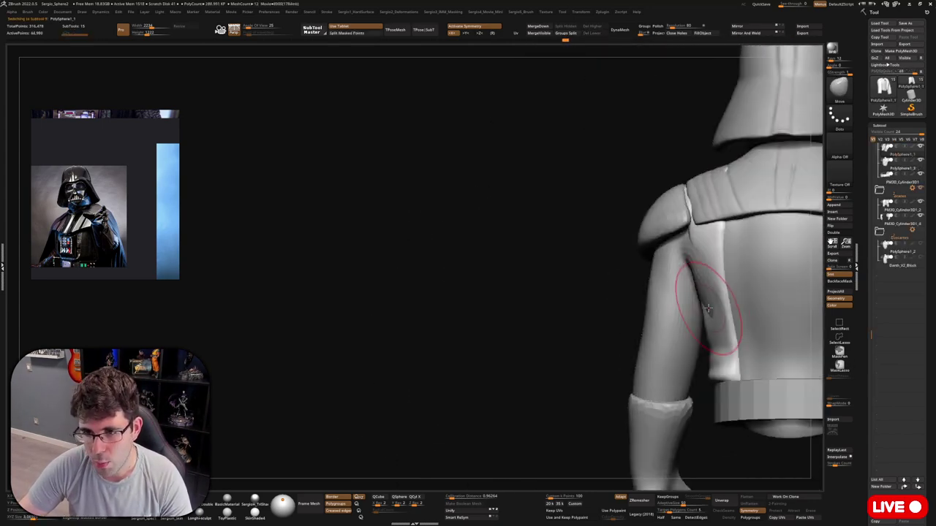
pyautogui.keyDown('ctrl'); pyautogui.keyDown('shift'); pyautogui.click(702, 300); pyautogui.keyUp('shift'); pyautogui.keyUp('ctrl')
pyautogui.hotkey('shift', 'ctrl', 'f')
pyautogui.moveTo(702, 300)
pyautogui.mouseDown(button='right')
pyautogui.moveTo(721, 220)
pyautogui.moveTo(732, 335)
pyautogui.moveTo(732, 303)
pyautogui.moveTo(753, 327)
pyautogui.moveTo(763, 271)
pyautogui.moveTo(742, 324)
pyautogui.moveTo(708, 317)
pyautogui.moveTo(724, 293)
pyautogui.moveTo(713, 307)
pyautogui.moveTo(695, 278)
pyautogui.moveTo(732, 278)
pyautogui.moveTo(721, 387)
pyautogui.moveTo(708, 312)
pyautogui.moveTo(793, 212)
pyautogui.mouseUp(button='right')
pyautogui.keyDown('ctrl'); pyautogui.keyDown('shift'); pyautogui.click(731, 311); pyautogui.keyUp('shift'); pyautogui.keyUp('ctrl')
pyautogui.hotkey('shift', 'ctrl', 'f')
pyautogui.press('space')
pyautogui.keyDown('ctrl'); pyautogui.keyDown('shift'); pyautogui.click(741, 324); pyautogui.keyUp('shift'); pyautogui.keyUp('ctrl')
pyautogui.hotkey('shift', 'ctrl', 'f')
pyautogui.press('f')
# Select the shoulder pieces and unhide all subtools to reveal the cape
pyautogui.keyDown('ctrl'); pyautogui.keyDown('shift'); pyautogui.click(702, 293); pyautogui.keyUp('shift'); pyautogui.keyUp('ctrl')
pyautogui.hotkey('shift', 'ctrl', 'f')
pyautogui.click(879, 176)
pyautogui.keyDown('alt'); pyautogui.moveTo(732, 232); pyautogui.dragTo(683, 264, button='right'); pyautogui.keyUp('alt')
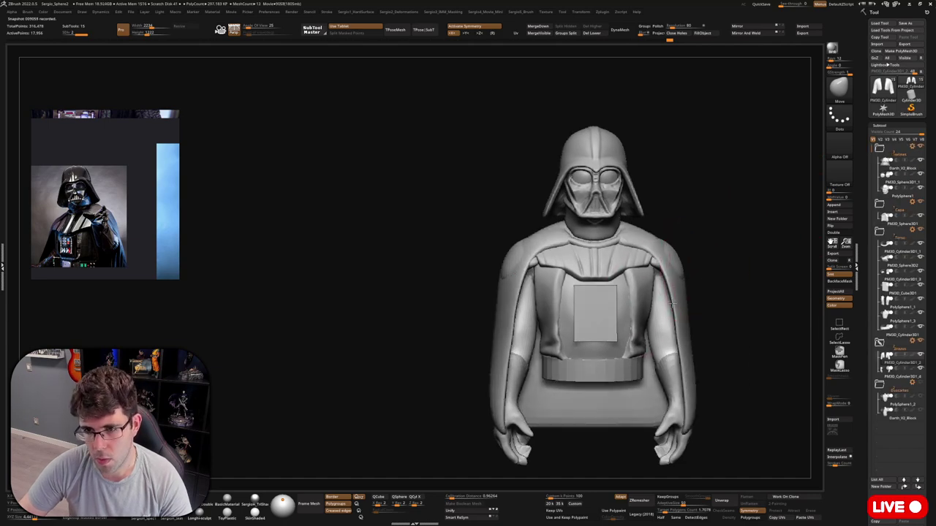
pyautogui.keyDown('shift'); pyautogui.moveTo(636, 224); pyautogui.dragTo(693, 290, button='right'); pyautogui.keyUp('shift')
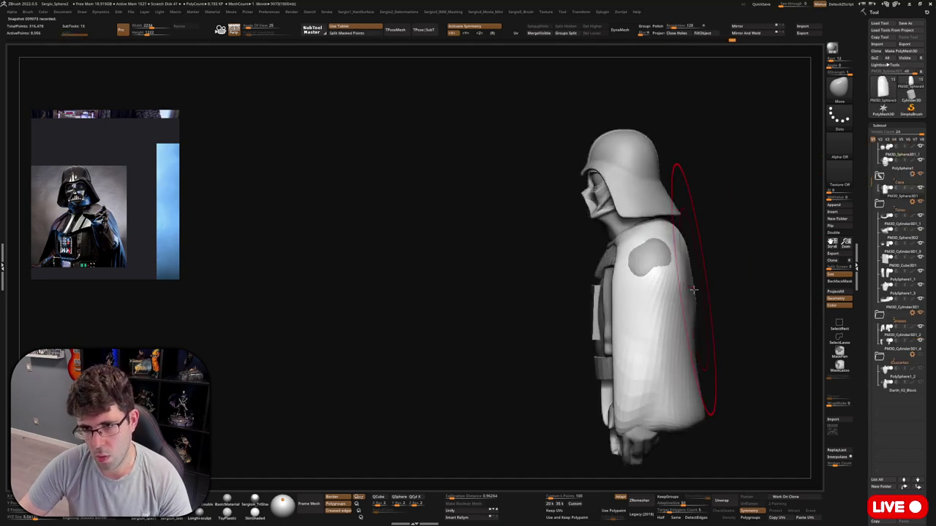
pyautogui.moveTo(688, 252)
pyautogui.keyDown('shift'); pyautogui.mouseDown(button='right')
pyautogui.moveTo(626, 218)
pyautogui.moveTo(624, 306)
pyautogui.moveTo(643, 338)
pyautogui.moveTo(665, 289)
pyautogui.moveTo(695, 288)
pyautogui.moveTo(685, 251)
pyautogui.moveTo(792, 223)
pyautogui.moveTo(710, 251)
pyautogui.moveTo(745, 155)
pyautogui.moveTo(563, 156)
pyautogui.mouseUp(button='right'); pyautogui.keyUp('shift')
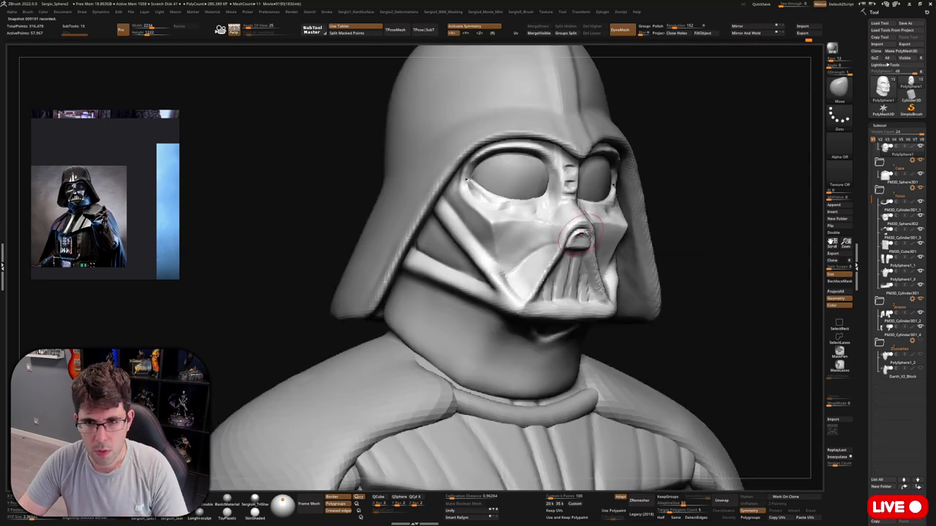
pyautogui.moveTo(583, 220); pyautogui.dragTo(580, 236, button='right')
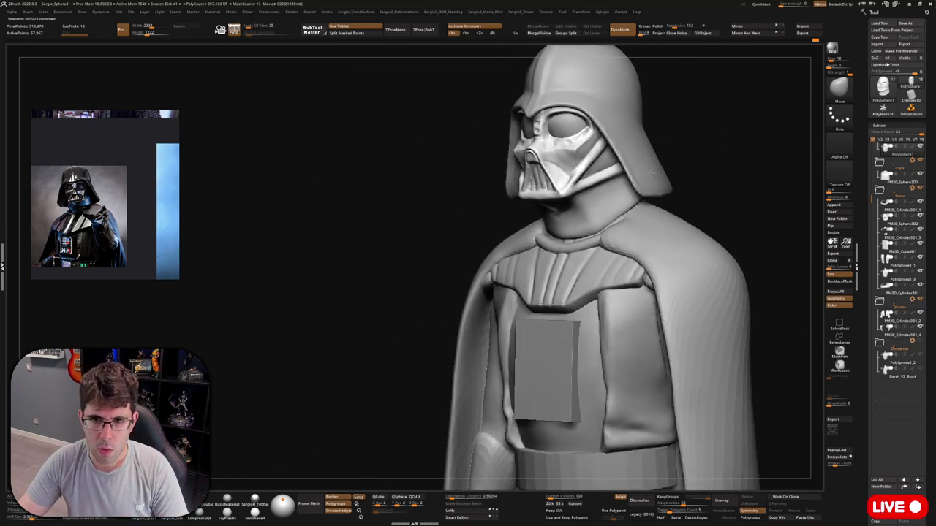
pyautogui.moveTo(651, 173); pyautogui.dragTo(632, 224, button='right')
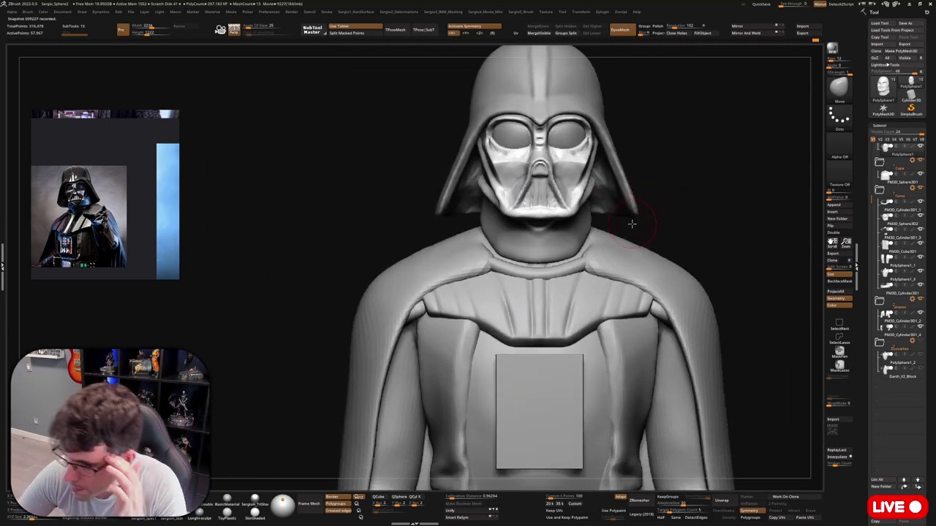